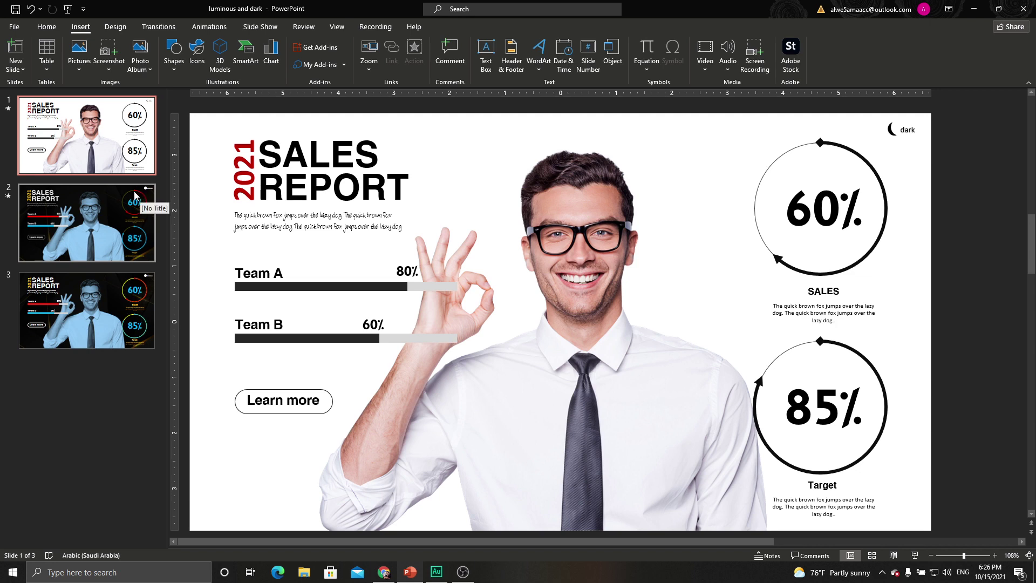
Open the Language preferences in PowerPoint Options.
click(16, 30)
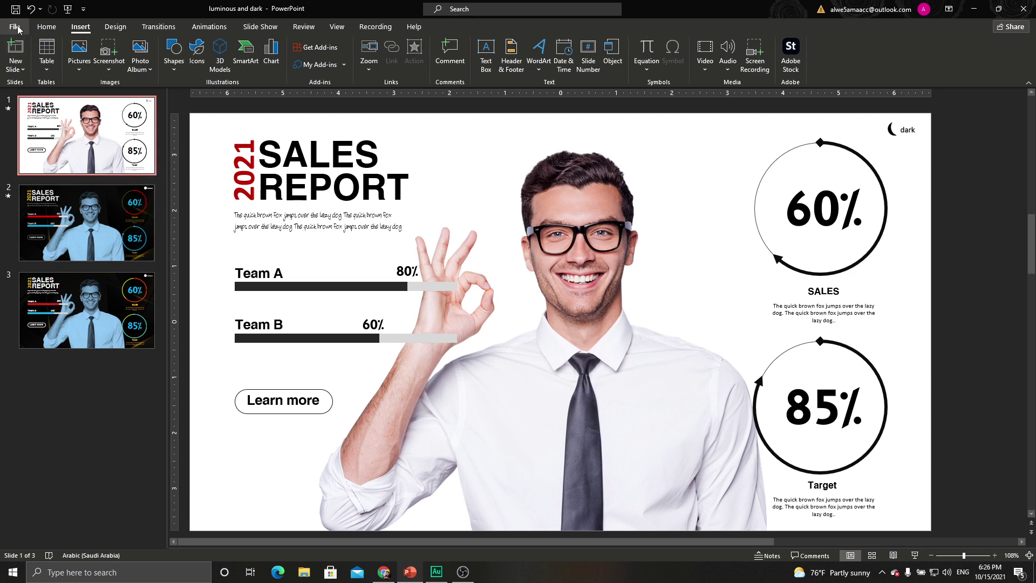
click(42, 543)
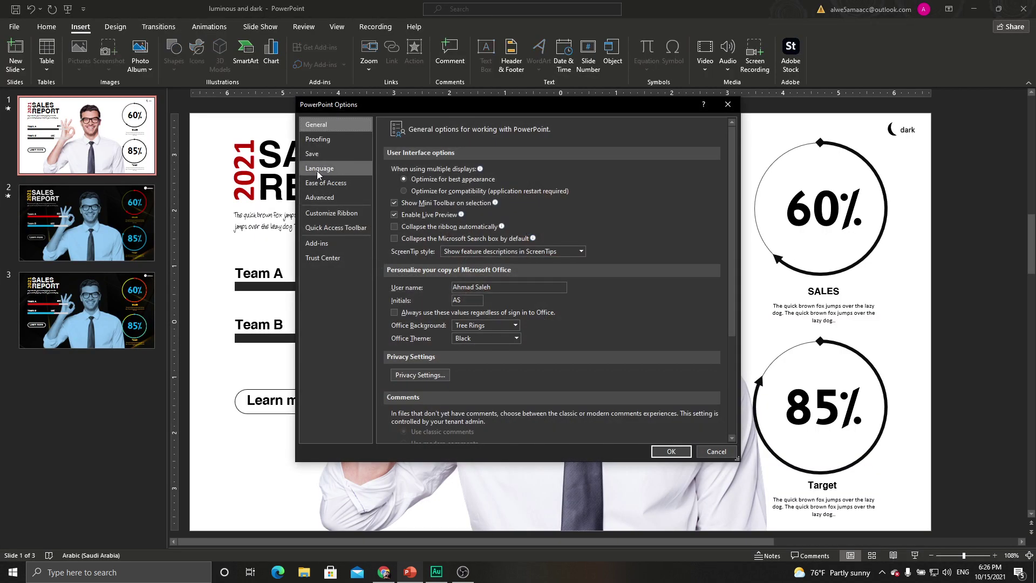
click(332, 168)
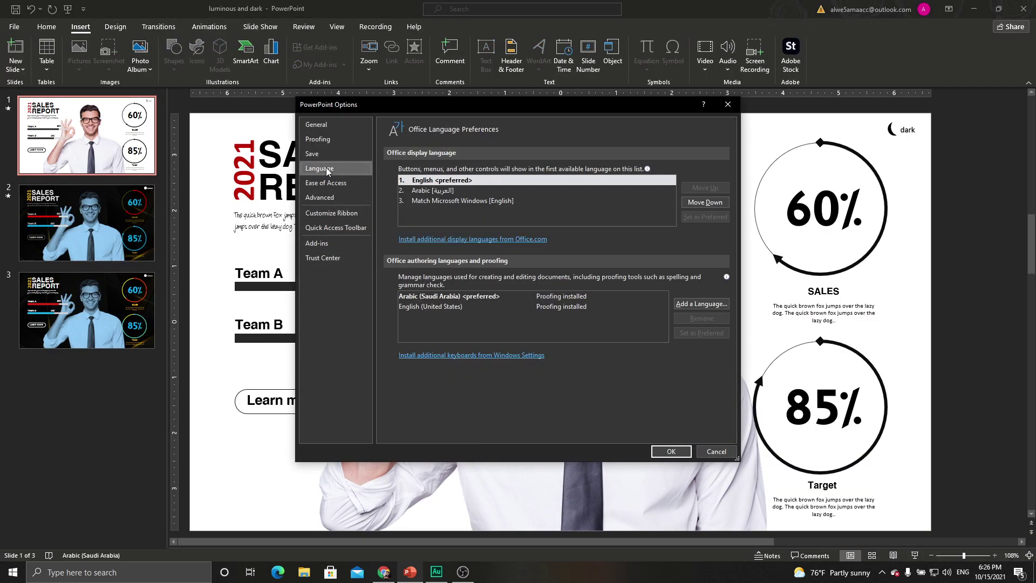
From the Office.com display languages list, select Catalan and start its installation.
click(433, 240)
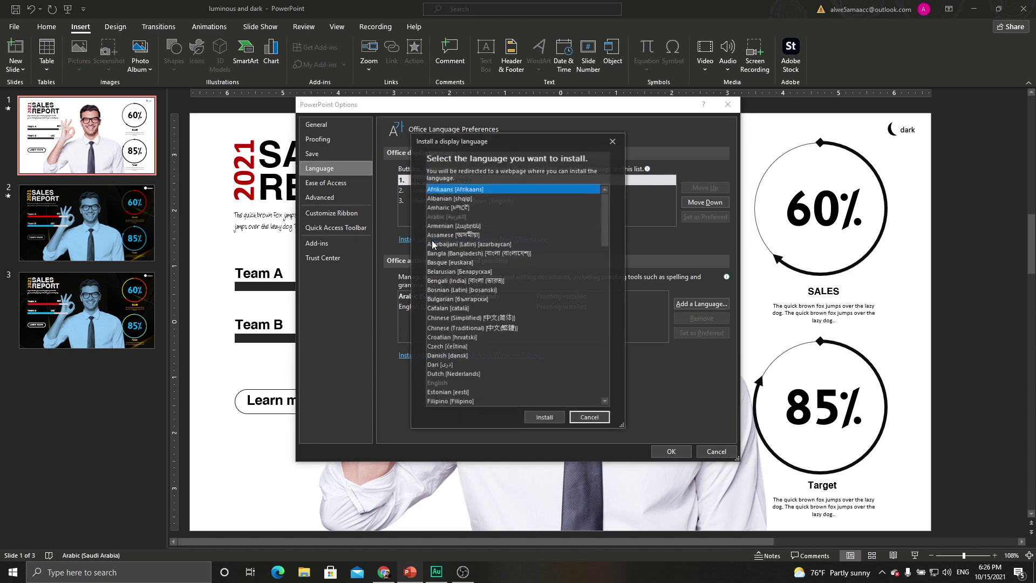
scroll(471, 199, down, 3)
scroll(468, 243, down, 4)
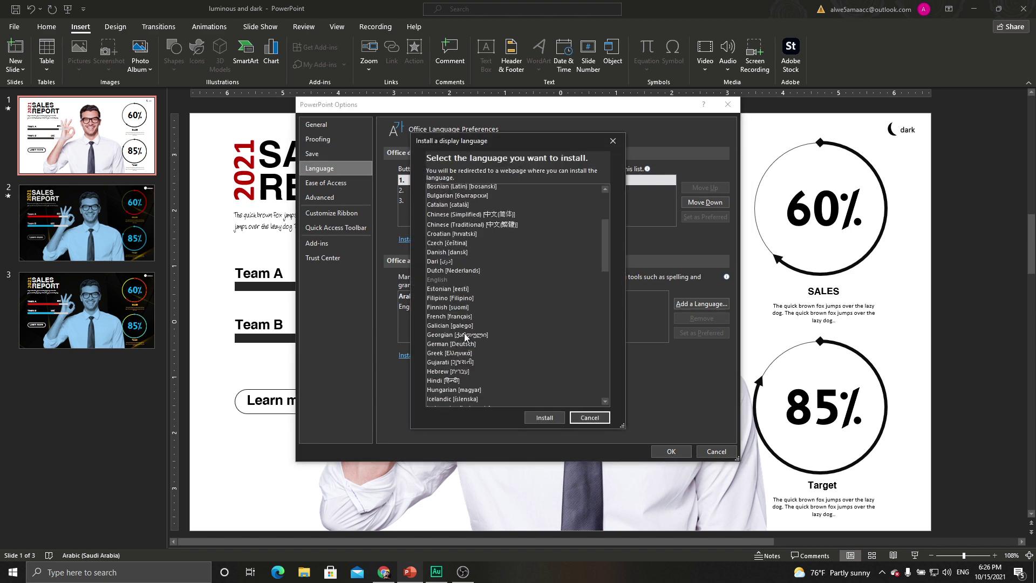
scroll(467, 296, down, 3)
scroll(465, 338, down, 3)
scroll(466, 337, down, 5)
scroll(465, 337, down, 5)
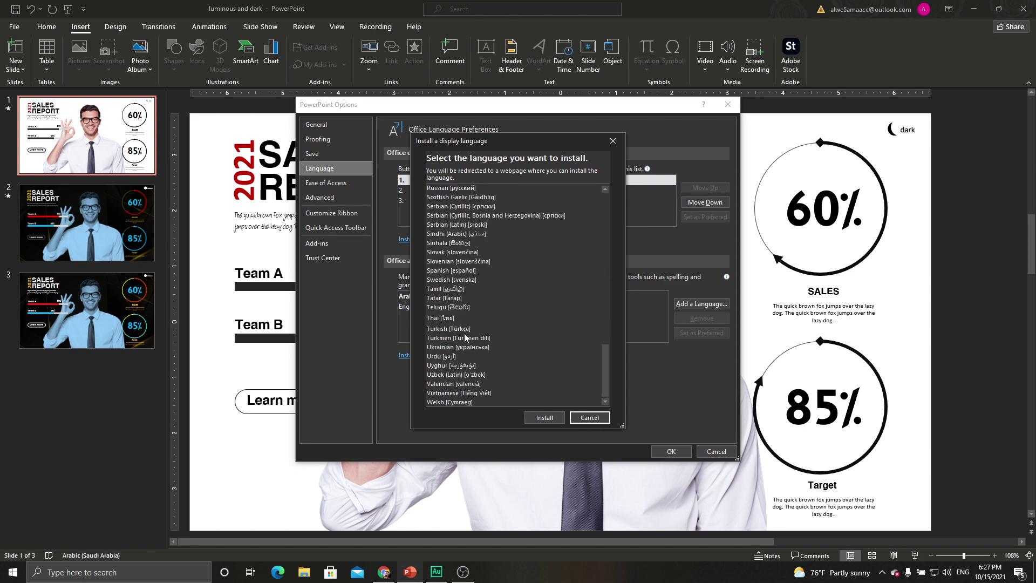
scroll(478, 335, up, 5)
scroll(473, 328, up, 6)
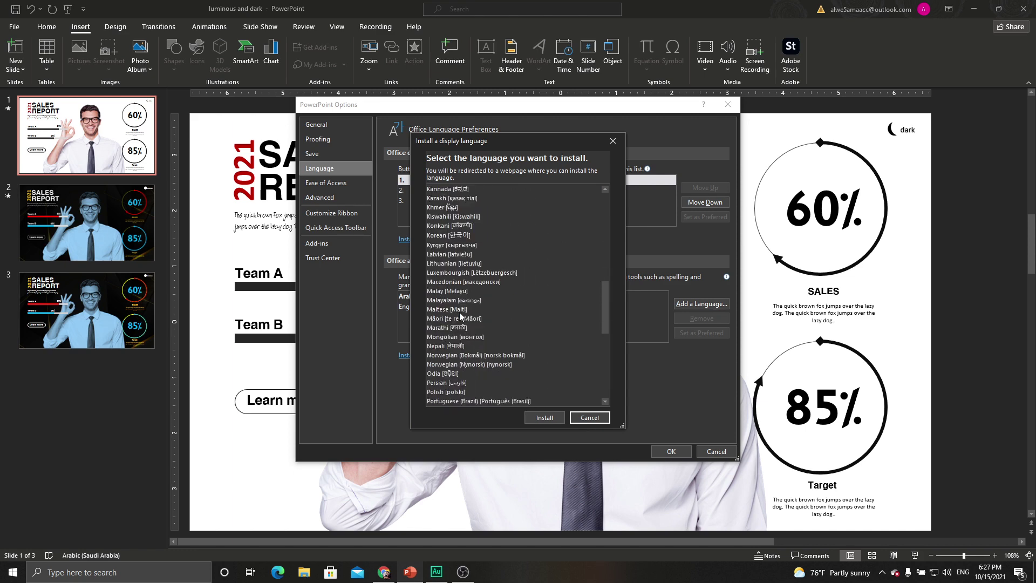
scroll(468, 319, up, 6)
scroll(463, 312, up, 6)
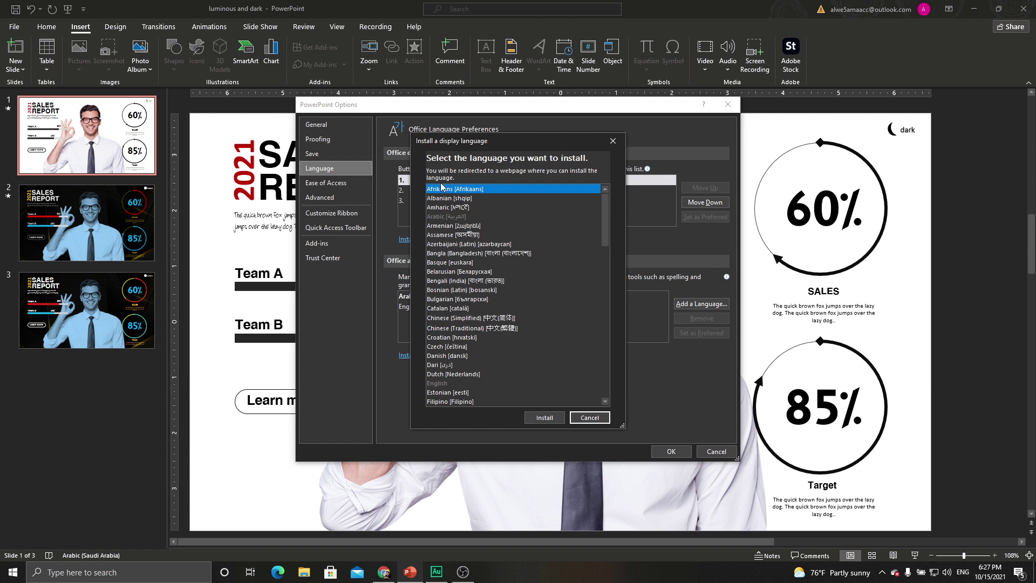
click(459, 246)
click(470, 309)
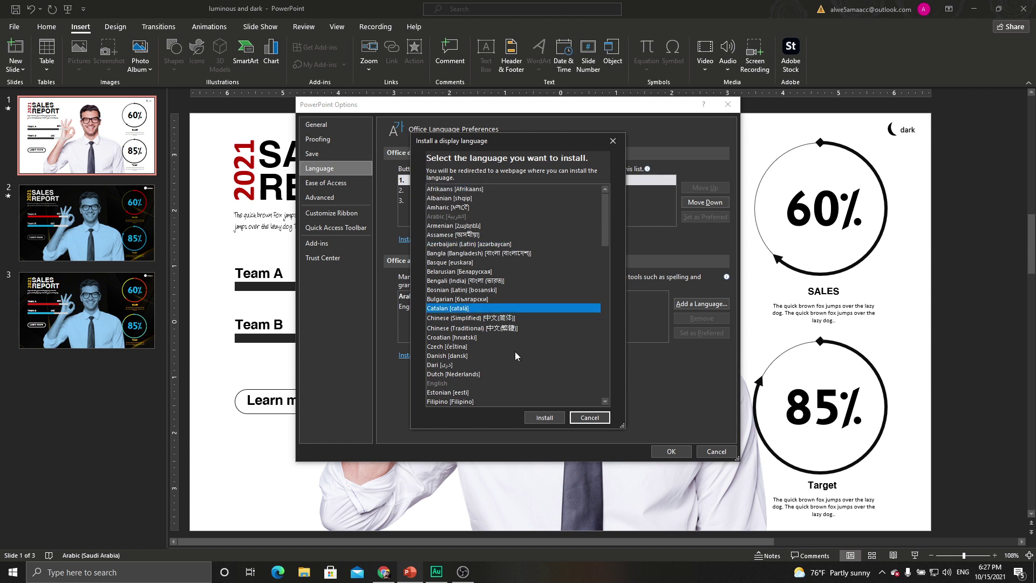
click(546, 418)
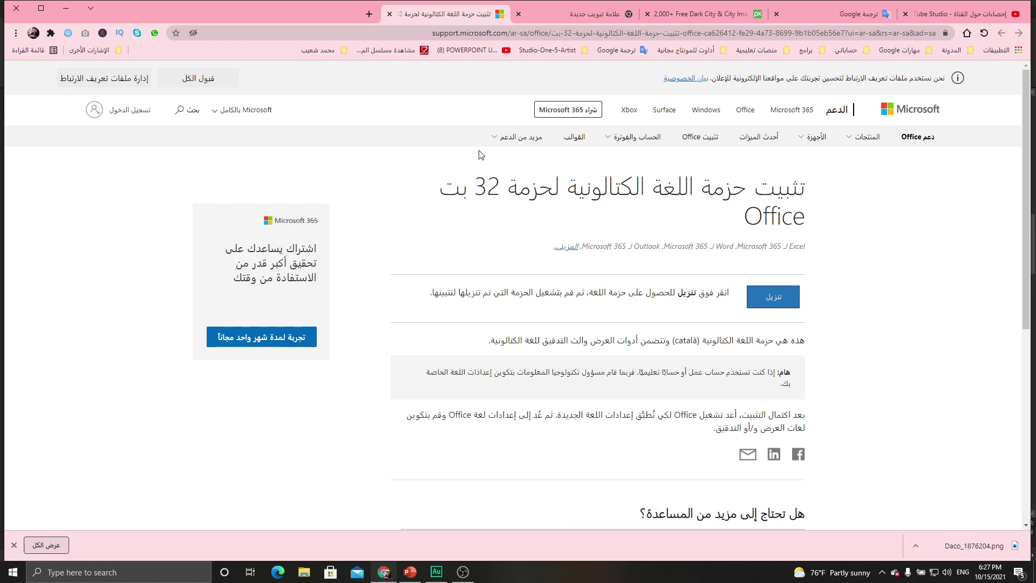
Minimize Chrome showing the Catalan language pack page to get back to PowerPoint Options.
click(65, 8)
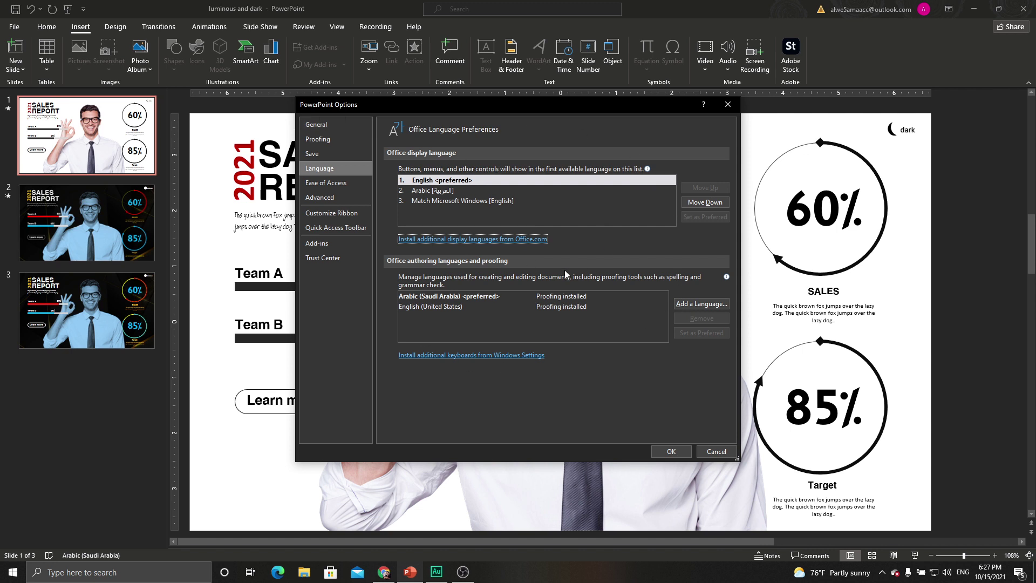
Move Arabic up to preferred display language, confirm, and acknowledge the restart notice.
click(445, 190)
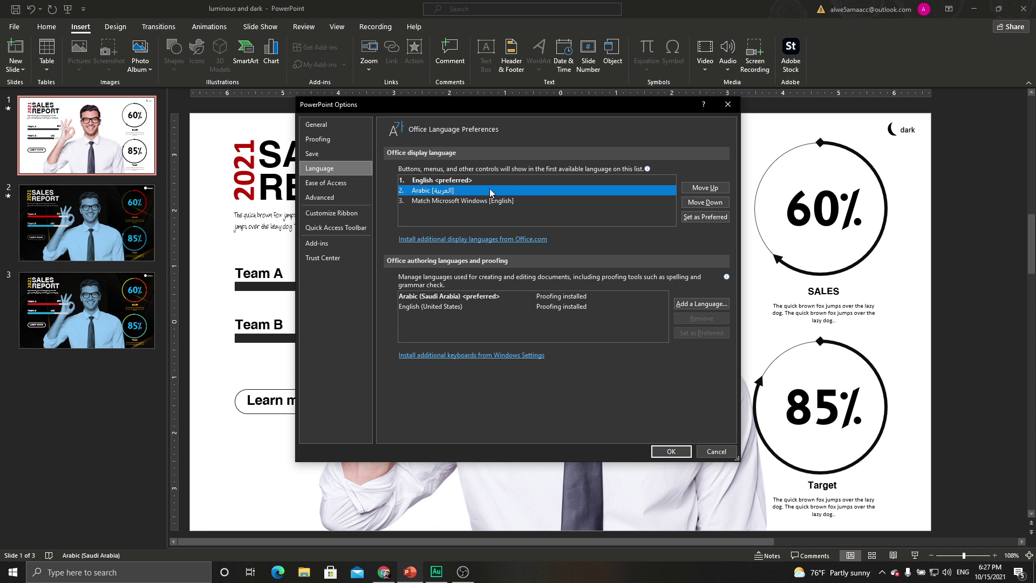
click(692, 189)
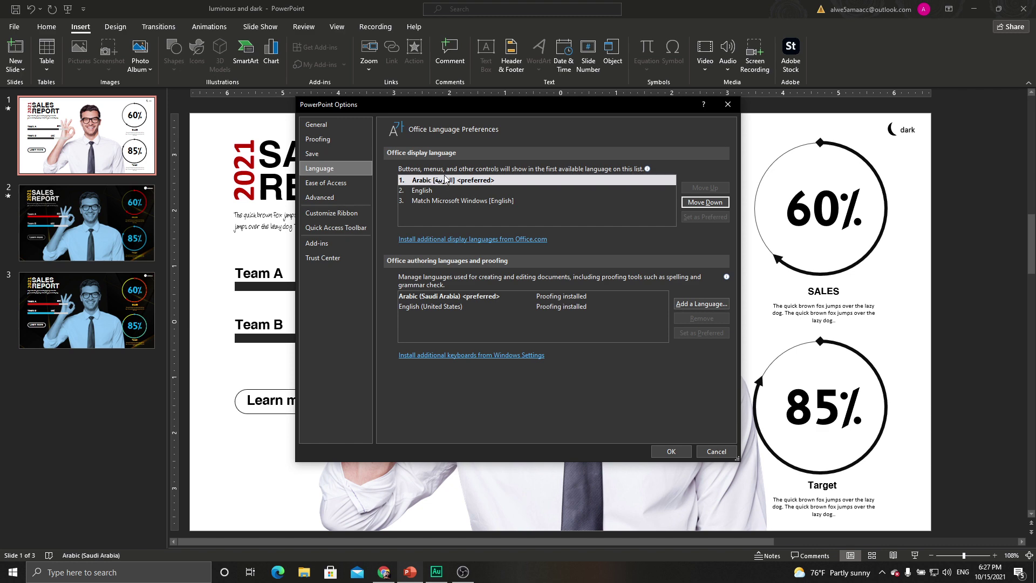
click(657, 450)
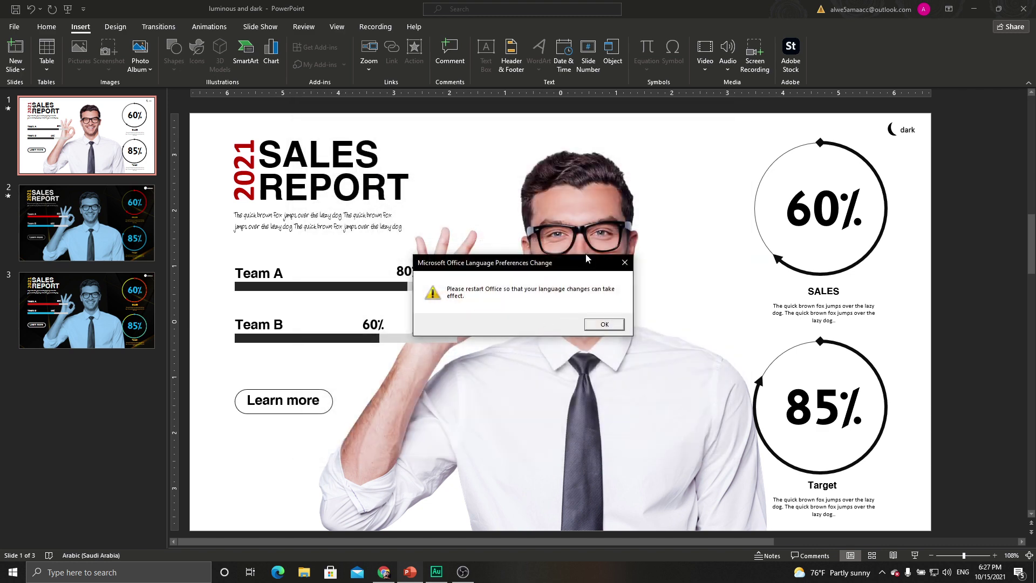
click(603, 325)
Close PowerPoint saving the deck, then relaunch it from Windows search.
click(1024, 9)
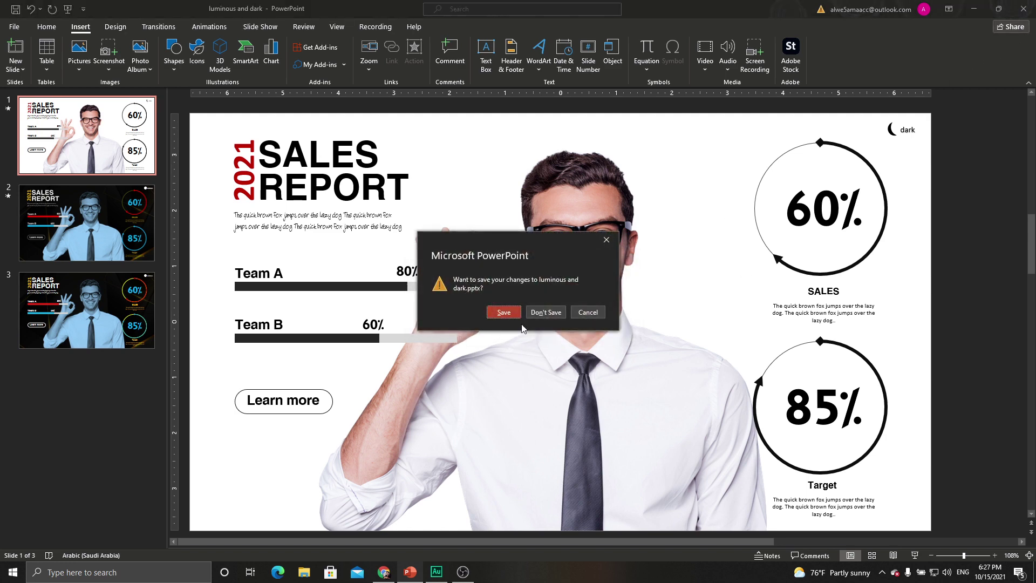
click(504, 312)
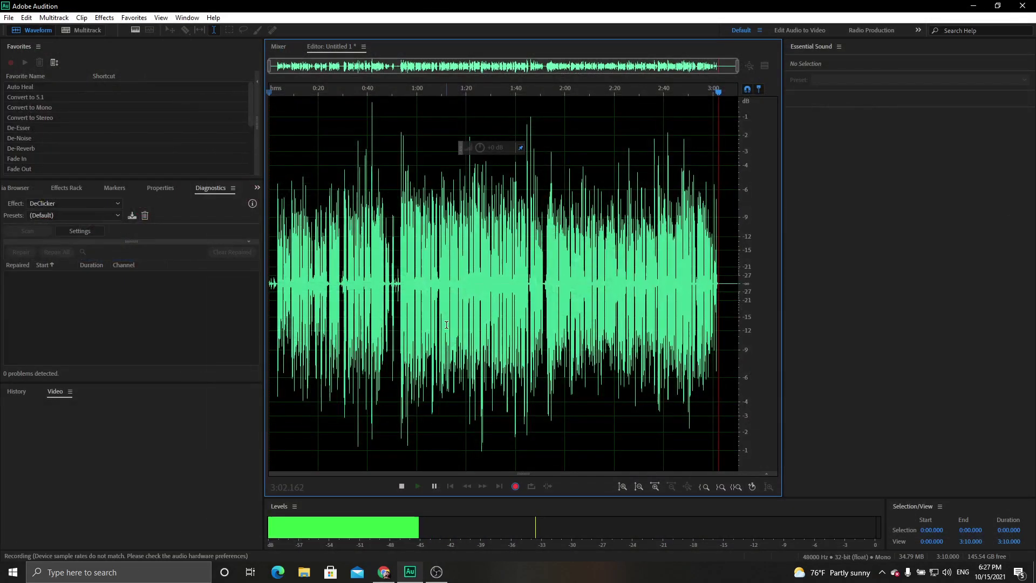
click(119, 572)
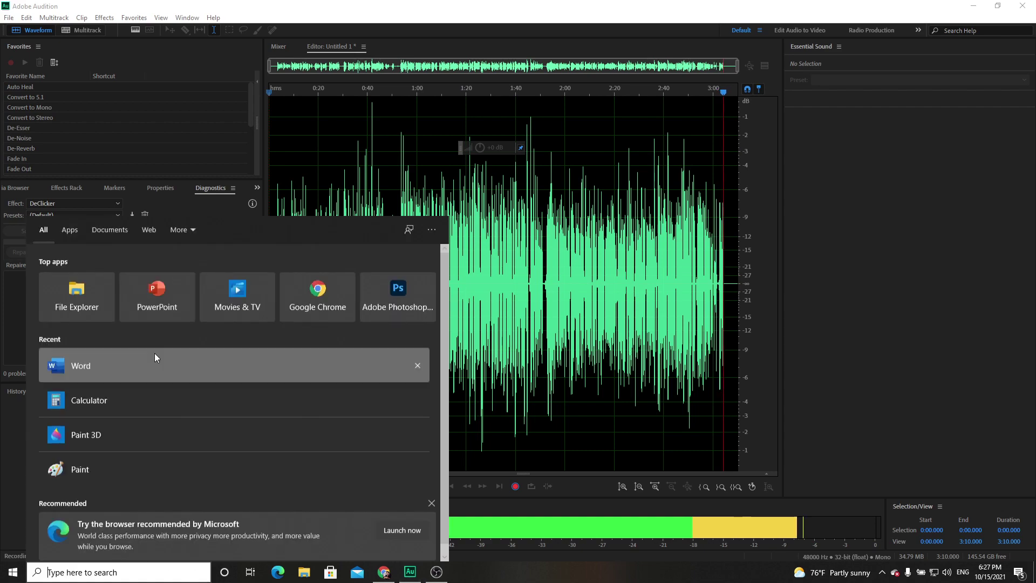
click(157, 296)
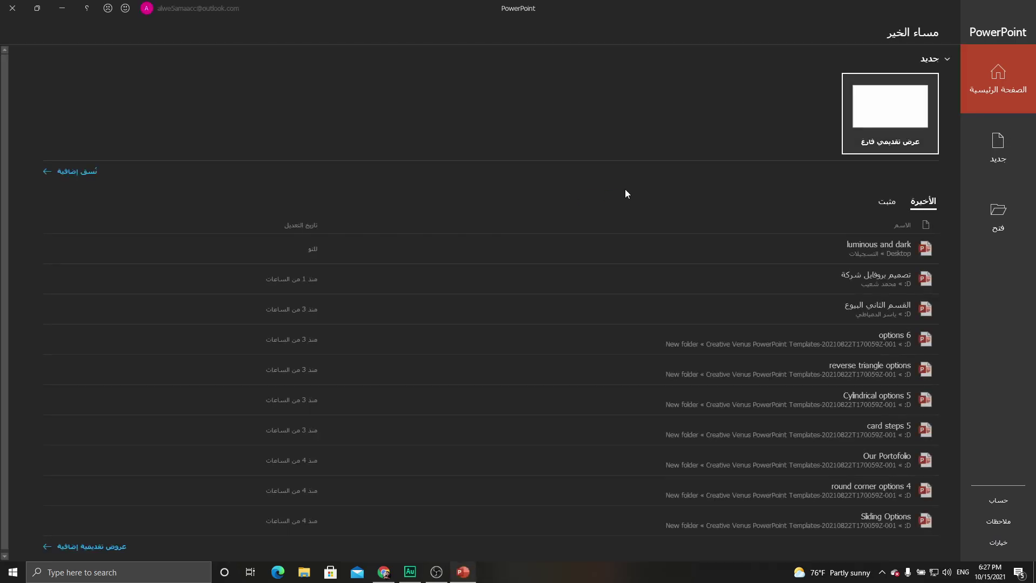
Open the 'luminous and dark' recent file from the Arabic start screen.
click(879, 253)
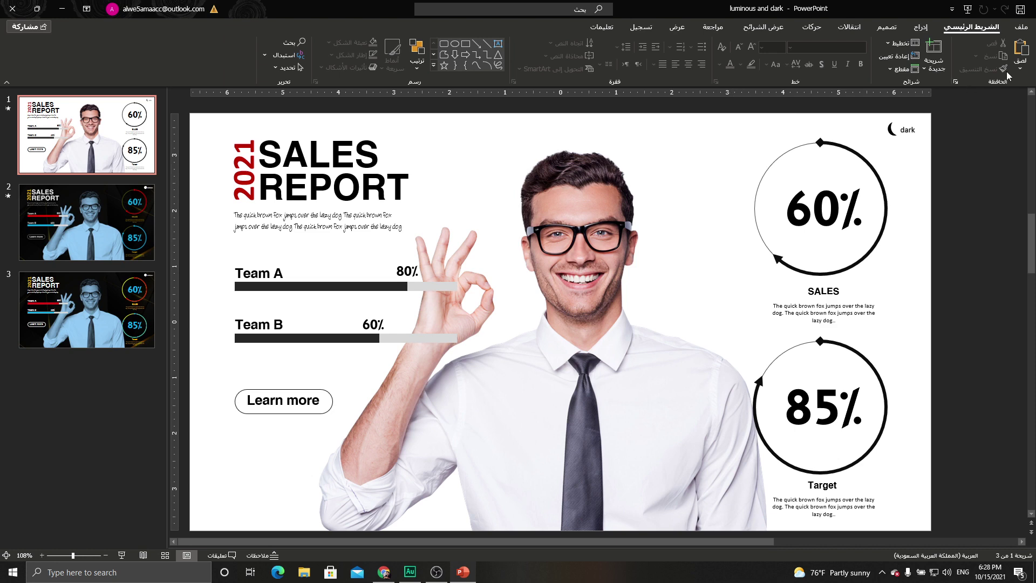
On the Account page, try Colorful, Dark Gray and Black themes, settle on White, and return to editing.
click(1021, 27)
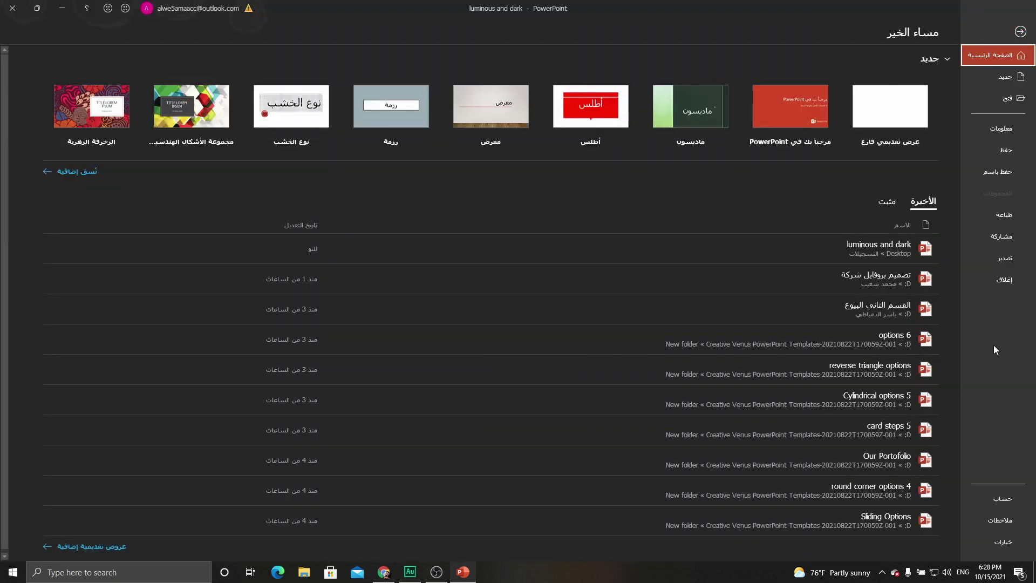
click(1002, 499)
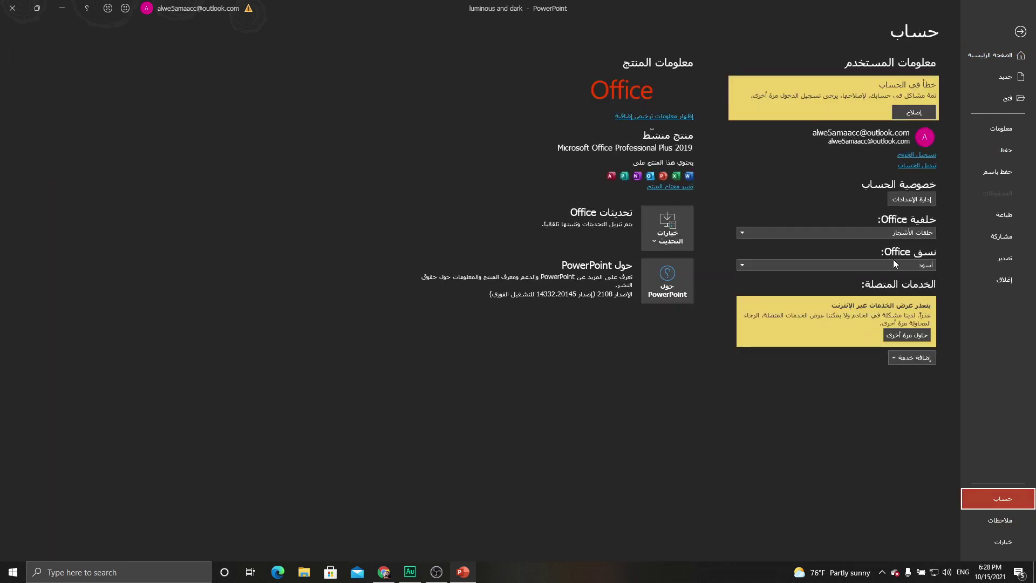
click(892, 265)
click(897, 275)
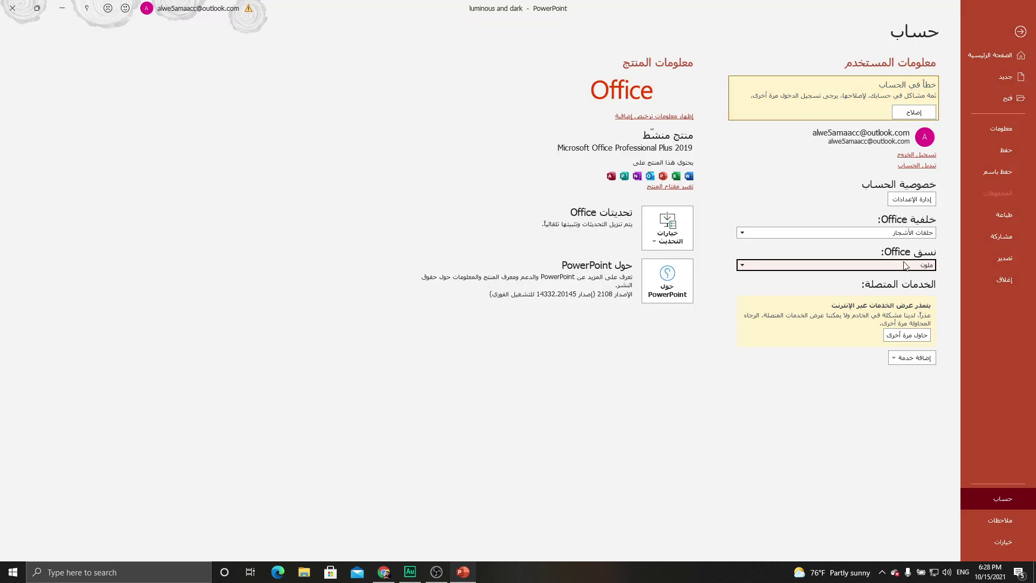
click(906, 265)
click(898, 286)
click(901, 265)
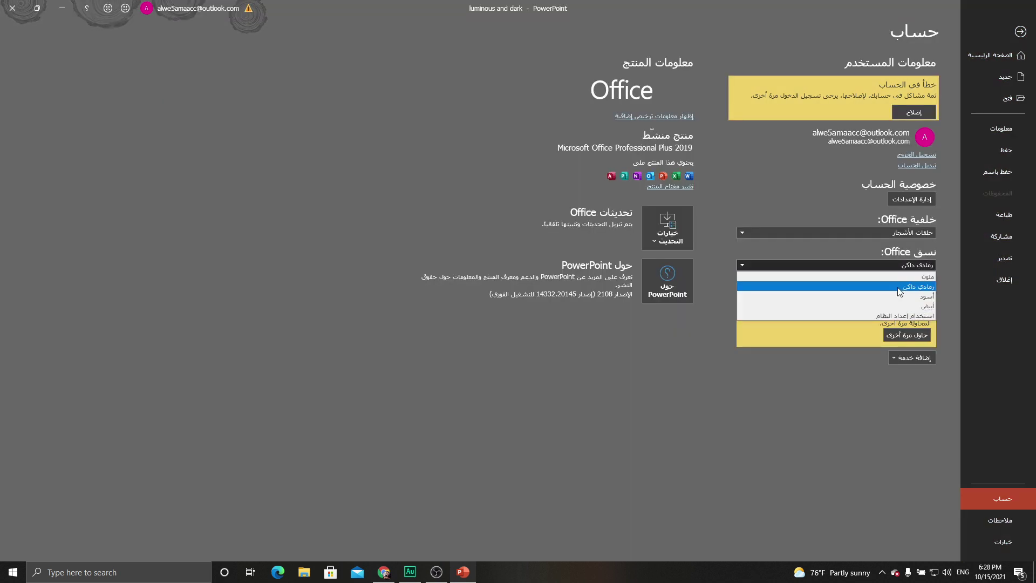
click(912, 297)
click(905, 265)
click(911, 306)
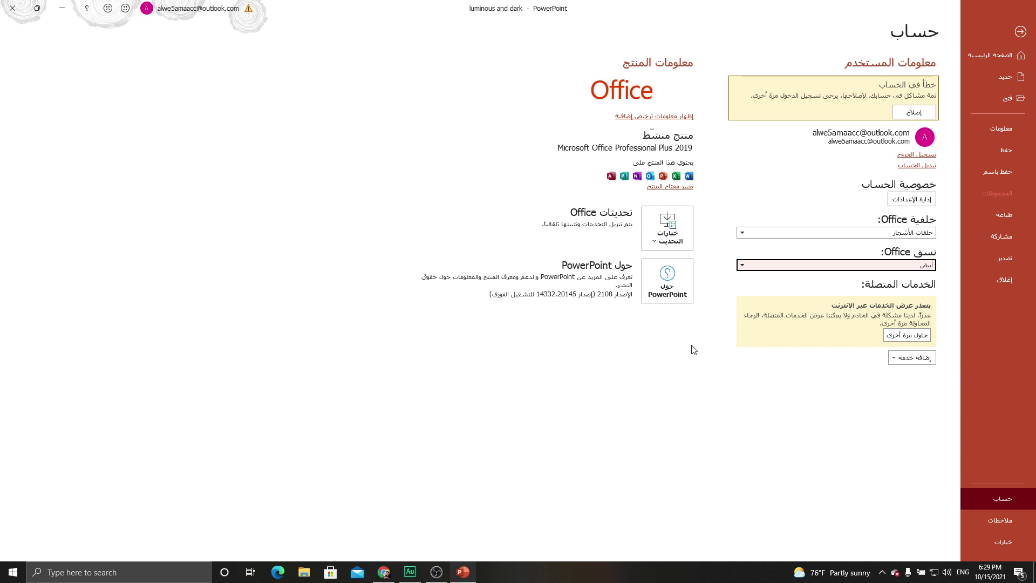
click(1021, 32)
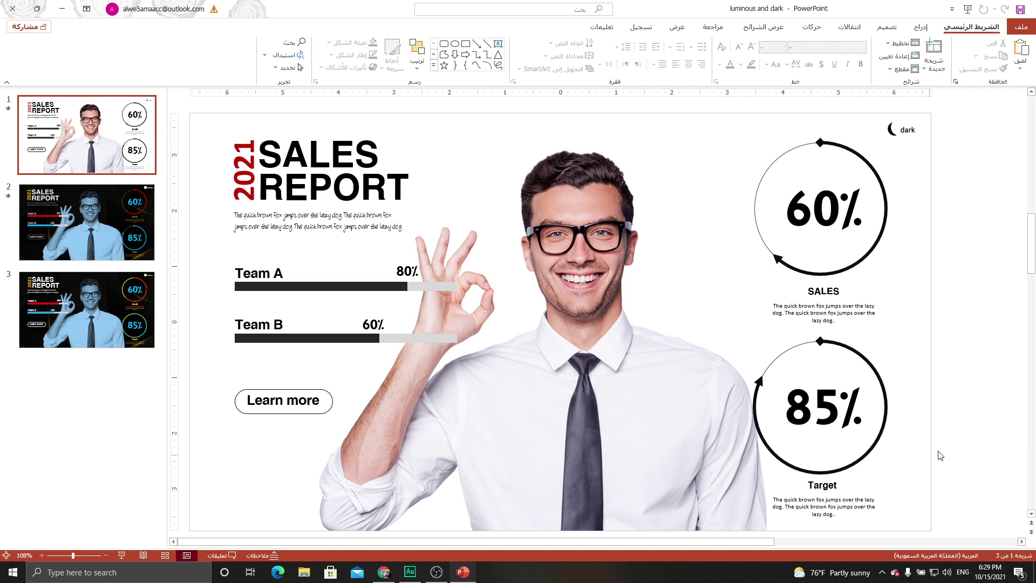
Run the slide show from slide 1, toggle to the dark slide and back, then exit.
click(121, 557)
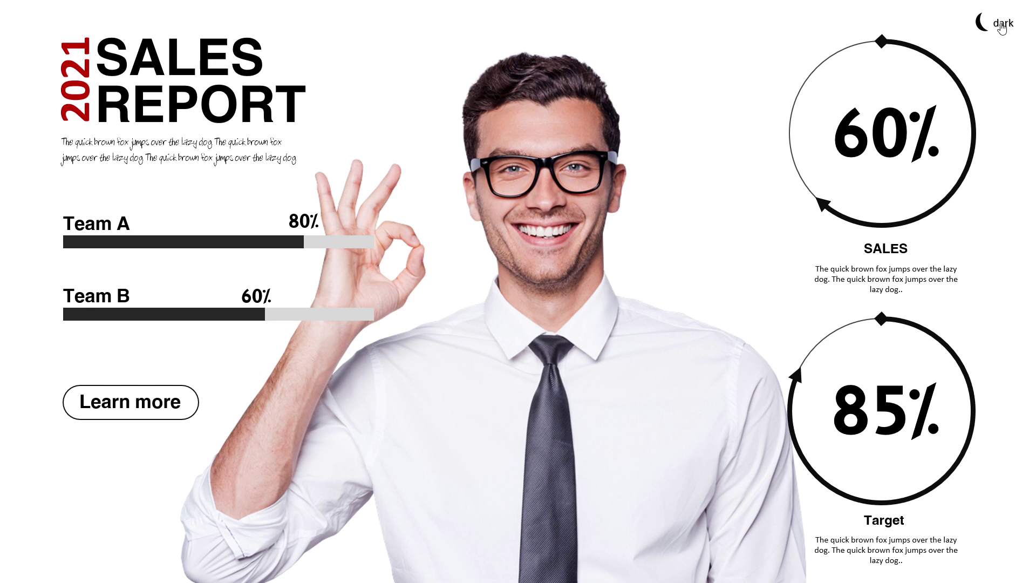
click(1000, 25)
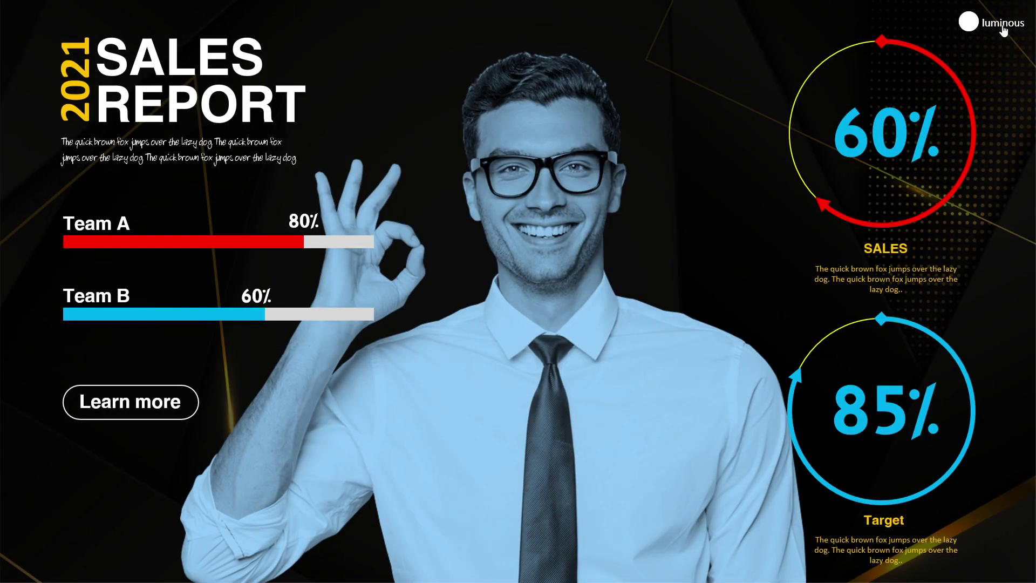
click(1002, 26)
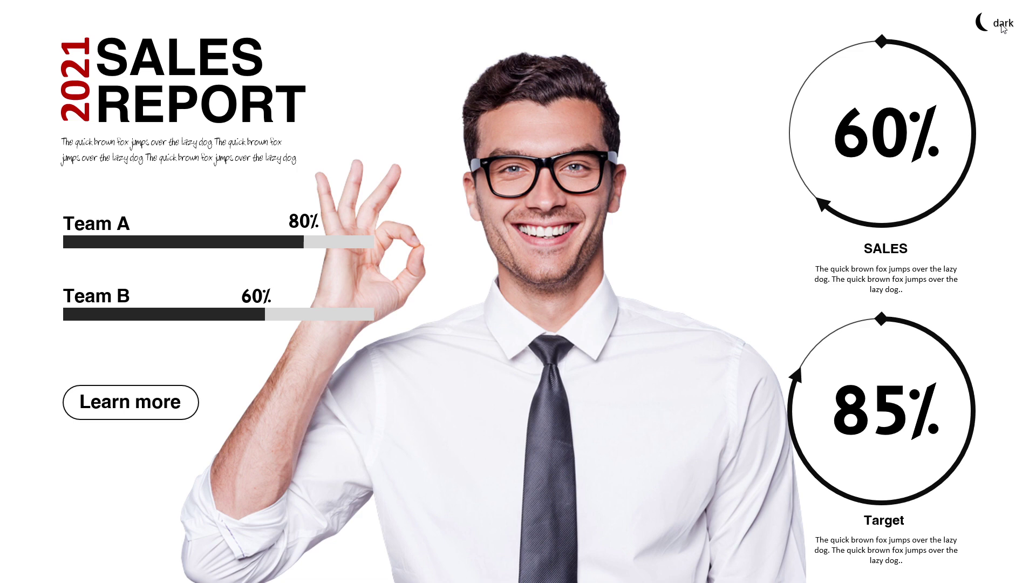
key(Escape)
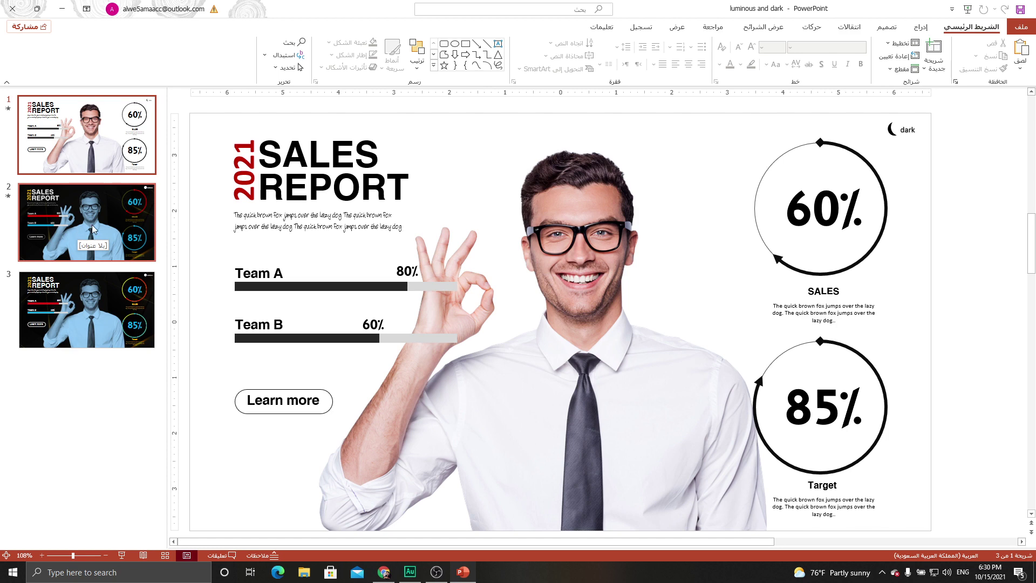
Delete the extra dark slide and move to the light first slide.
right_click(116, 218)
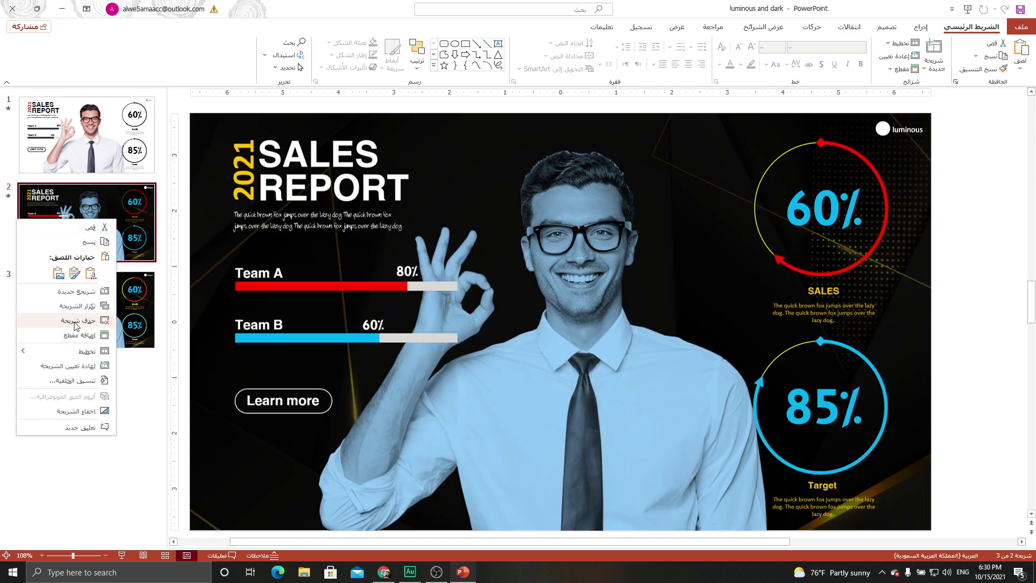
click(75, 323)
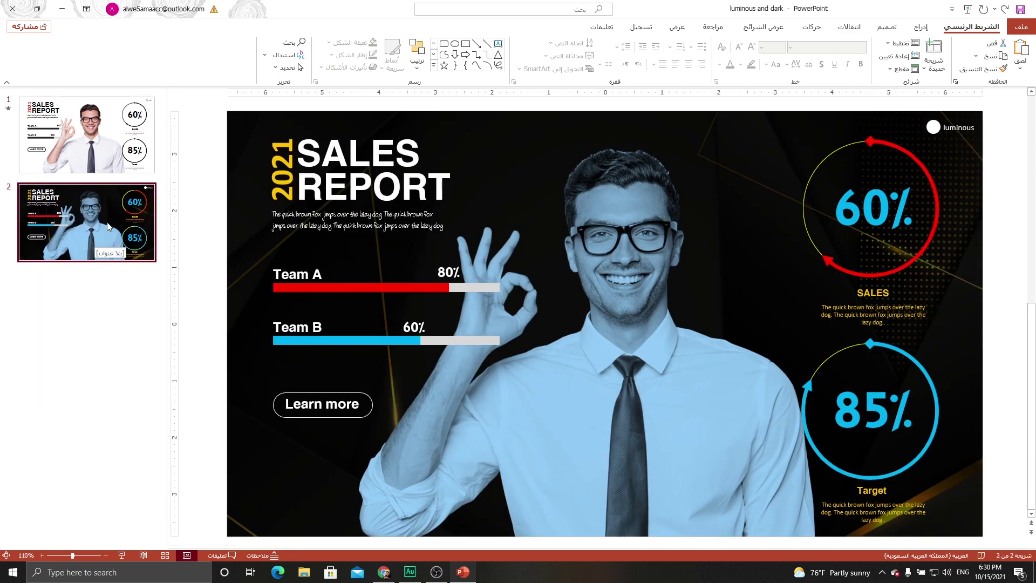
key(Up)
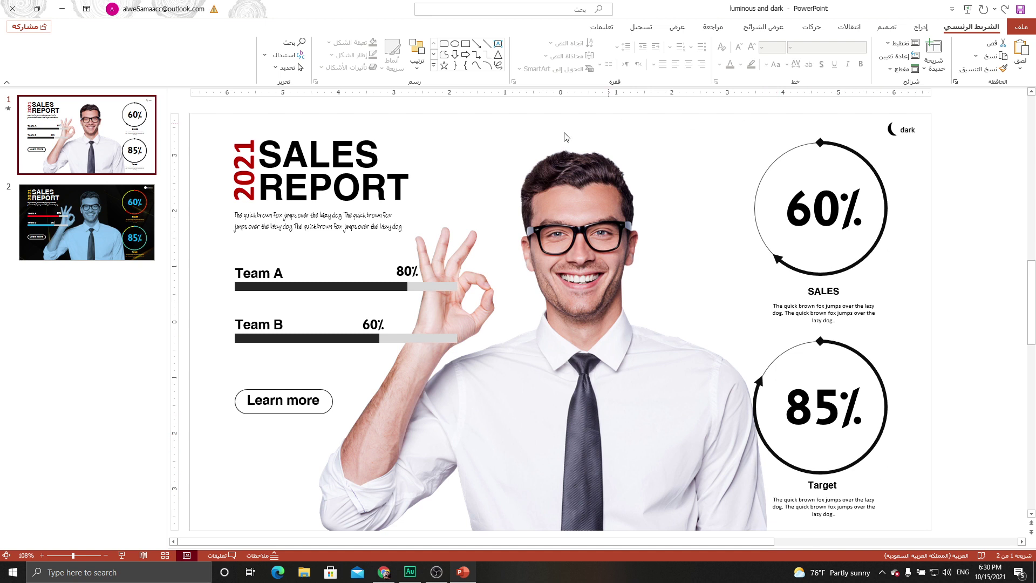
Inspect the 60% circle's arc and the arc shapes gallery, then nudge the man's photo left.
click(778, 155)
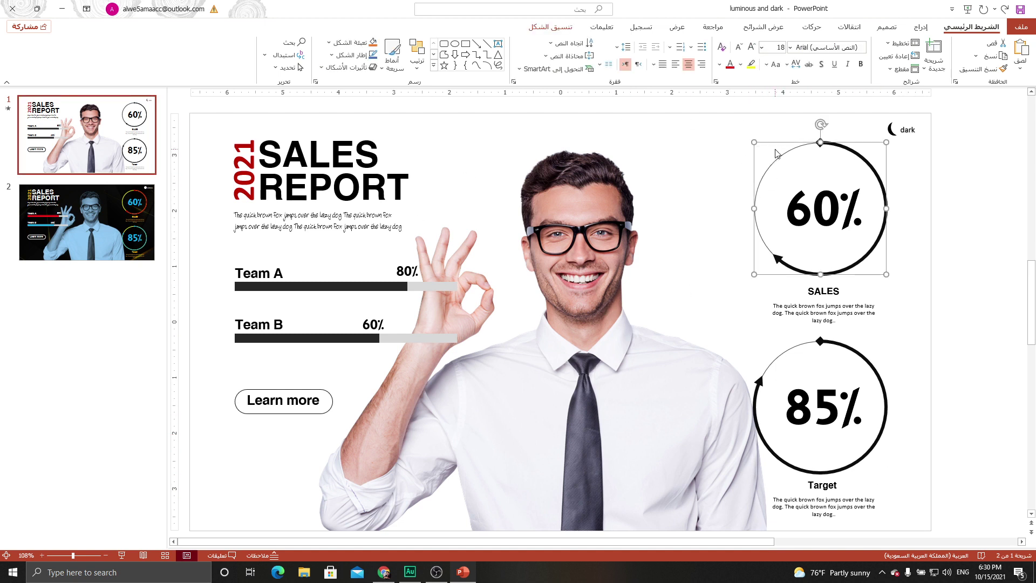
click(858, 158)
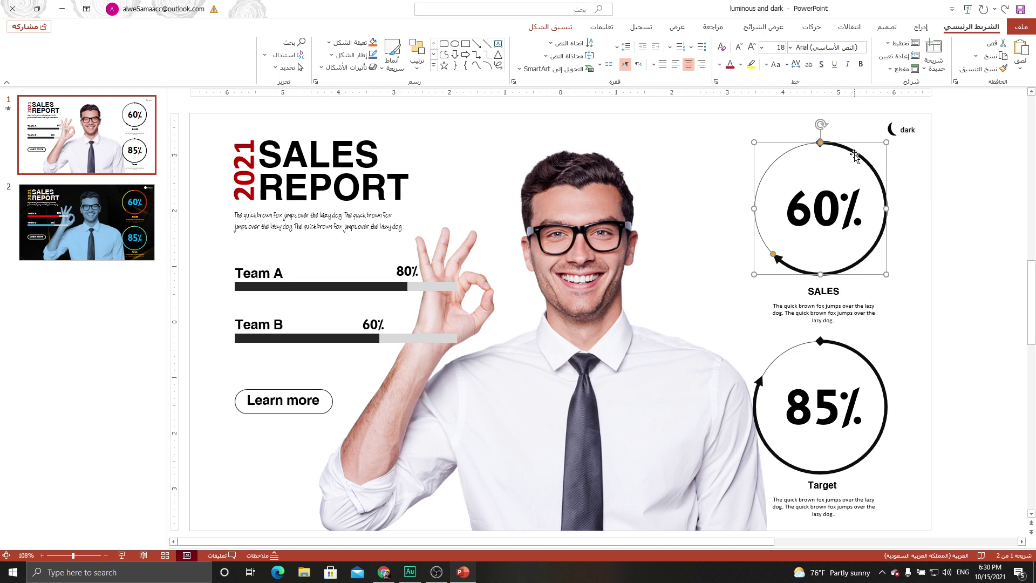
click(921, 27)
click(859, 51)
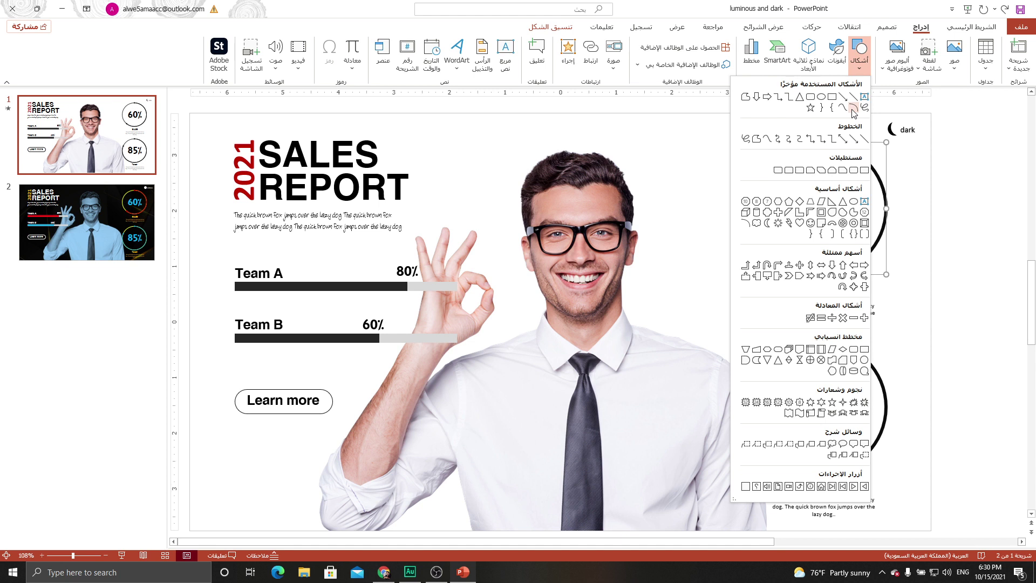
click(698, 181)
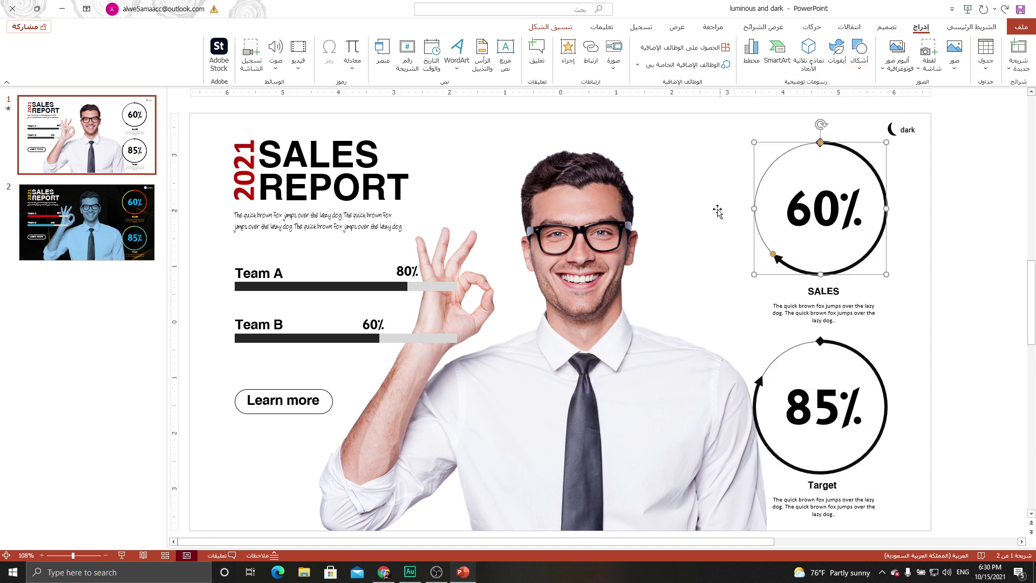
drag(718, 210, 716, 209)
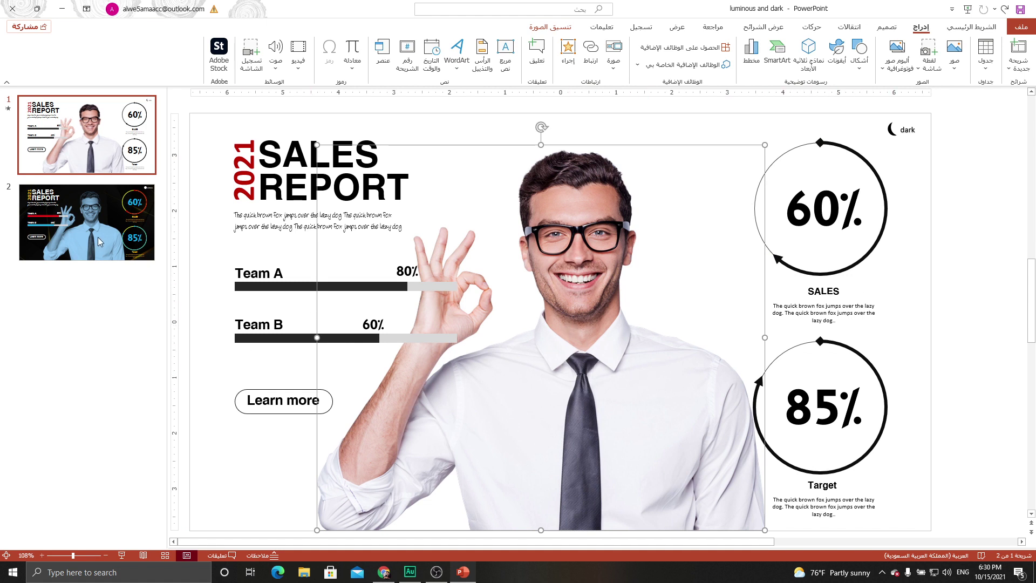
Duplicate the light first slide and view the dark third slide.
right_click(99, 160)
click(144, 241)
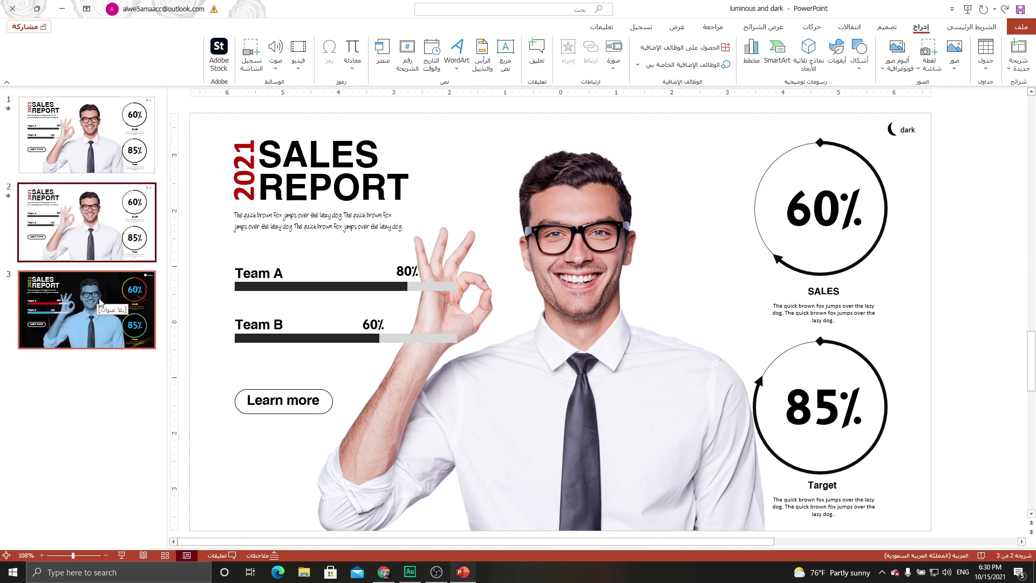
click(96, 277)
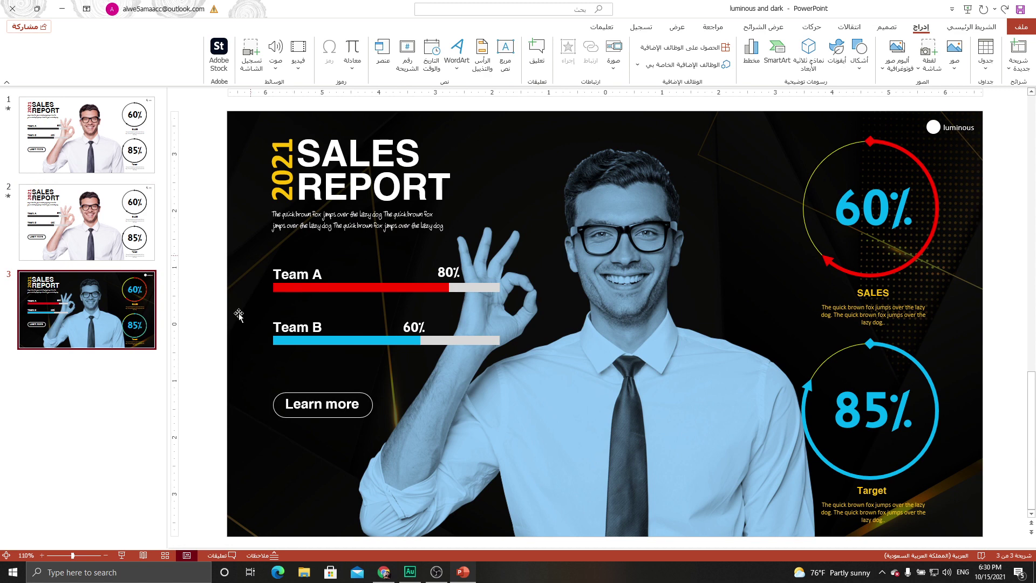
Check the photo's recolour options on the copy unchanged, then select the red 60% arc on the dark slide.
click(90, 219)
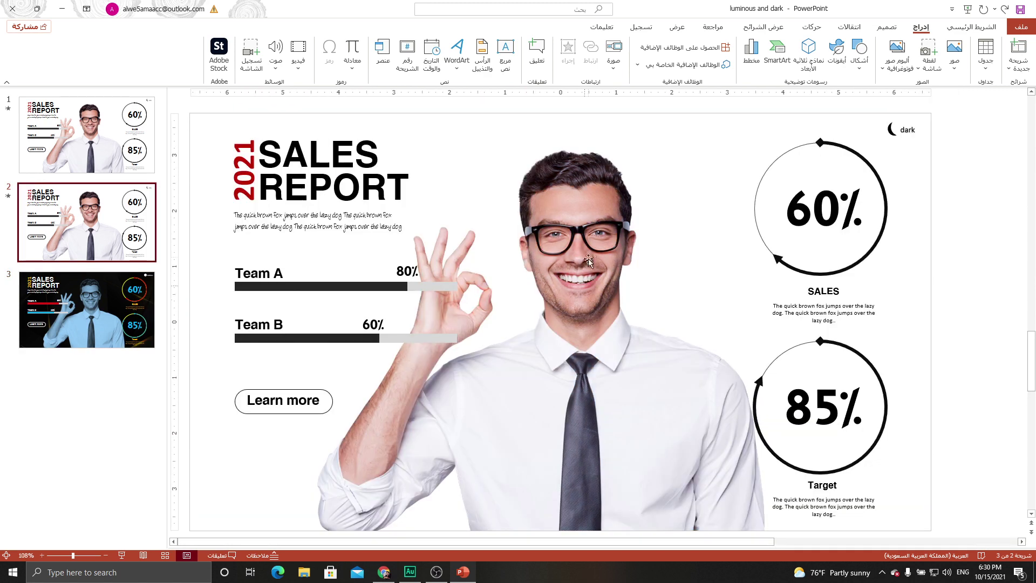
click(594, 241)
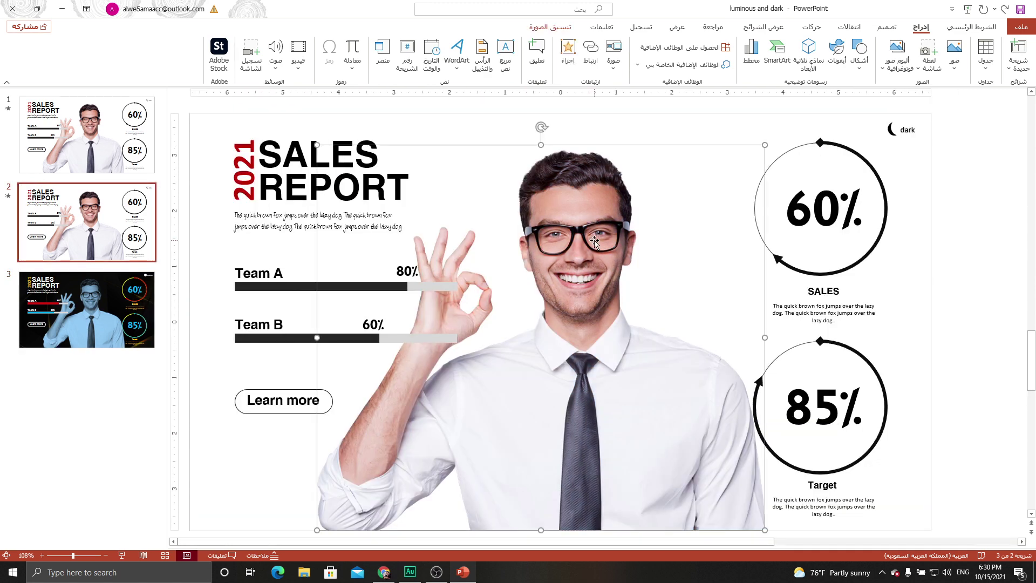
click(550, 27)
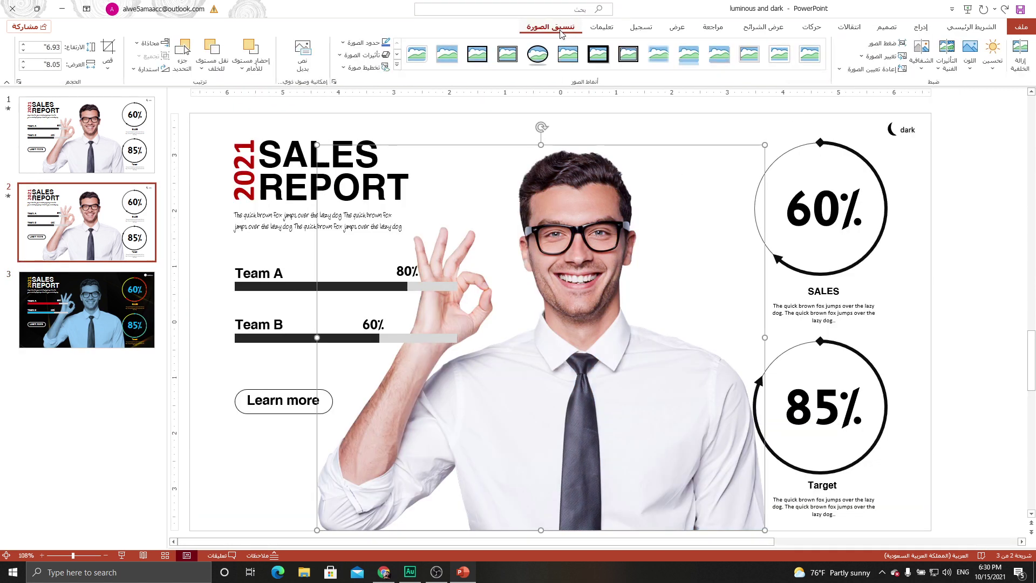
click(967, 69)
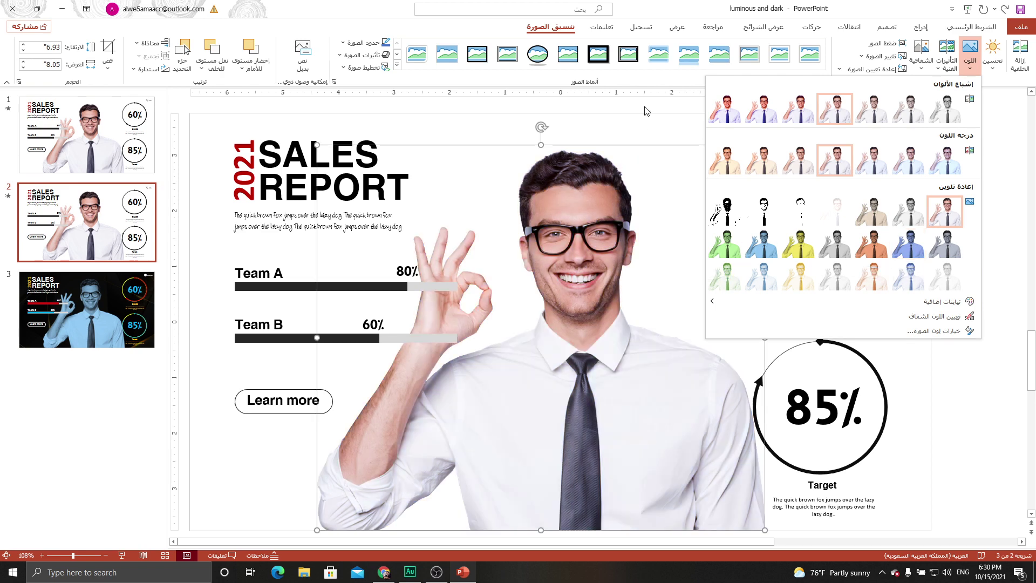
click(655, 131)
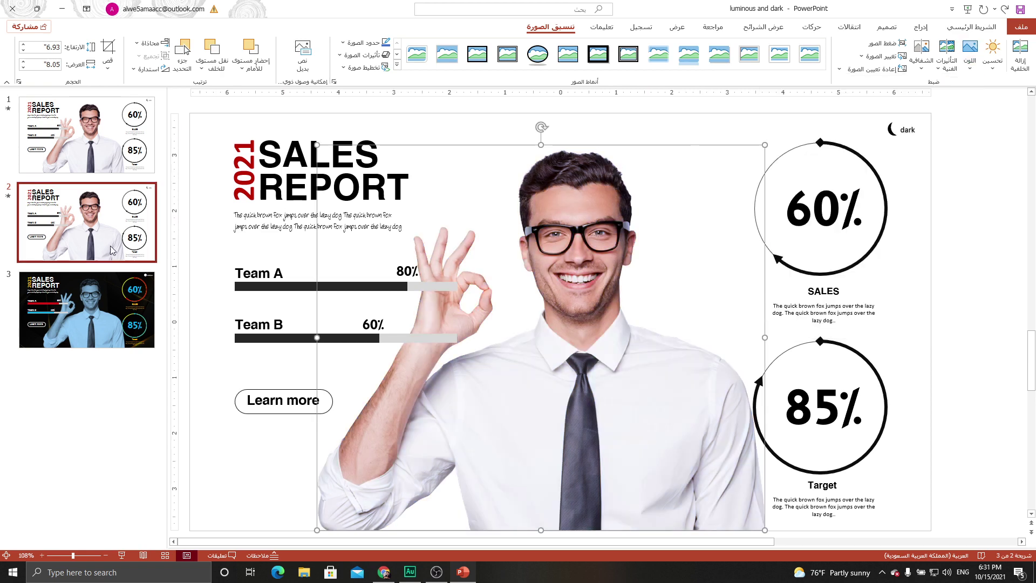
click(81, 245)
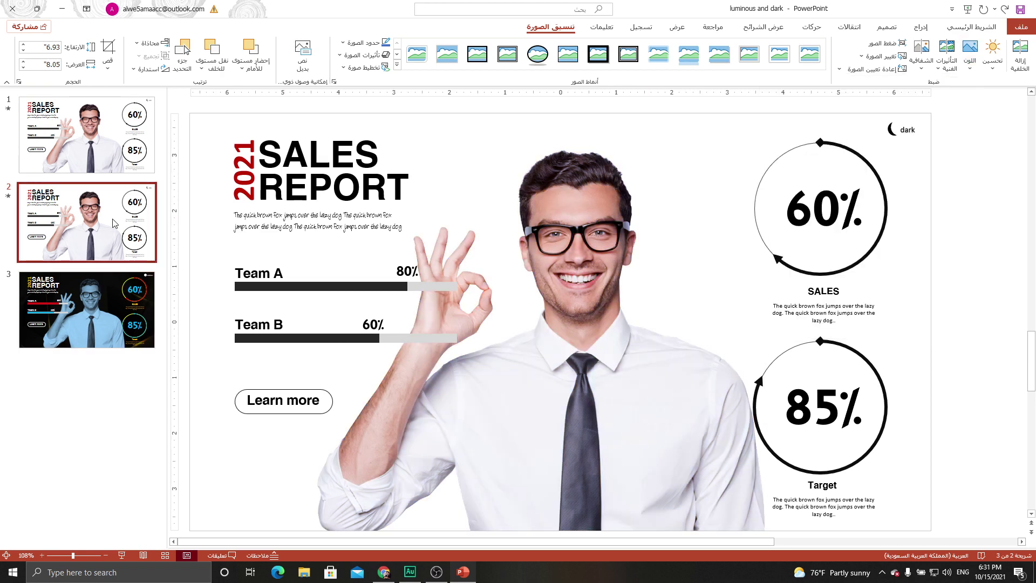
click(119, 296)
click(877, 146)
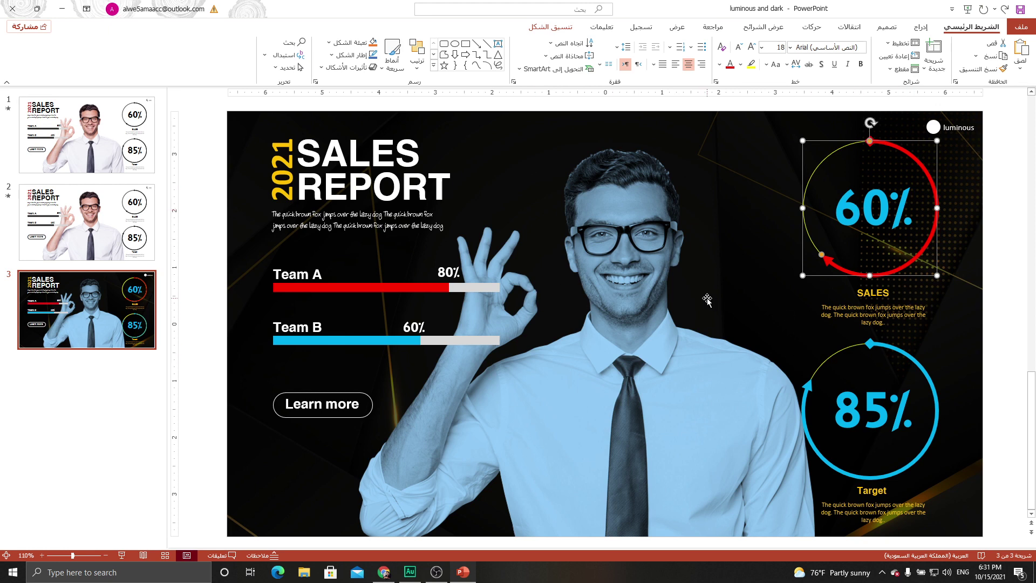
Delete the duplicated light slide and compare the light and dark slides.
right_click(119, 222)
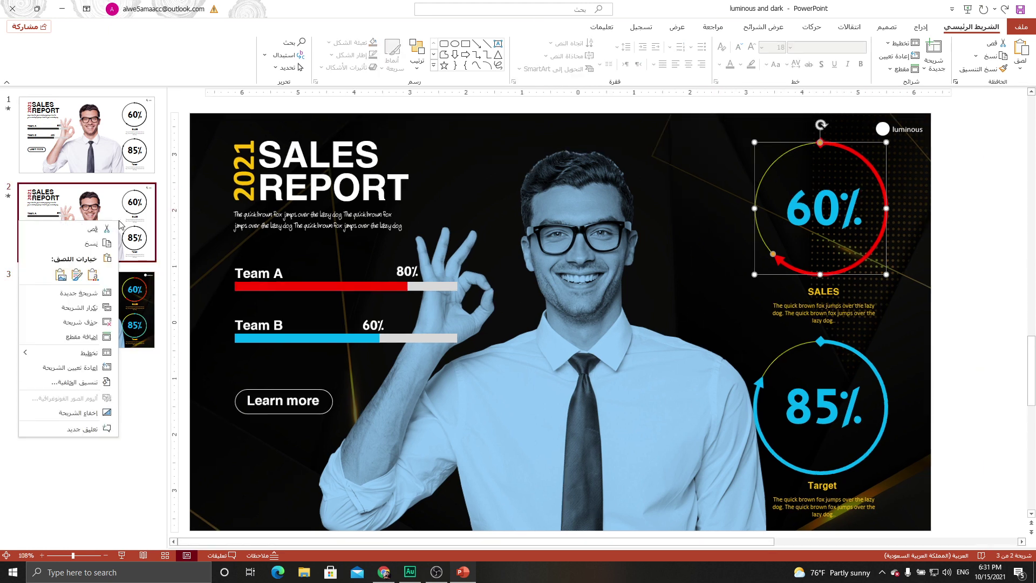
click(97, 322)
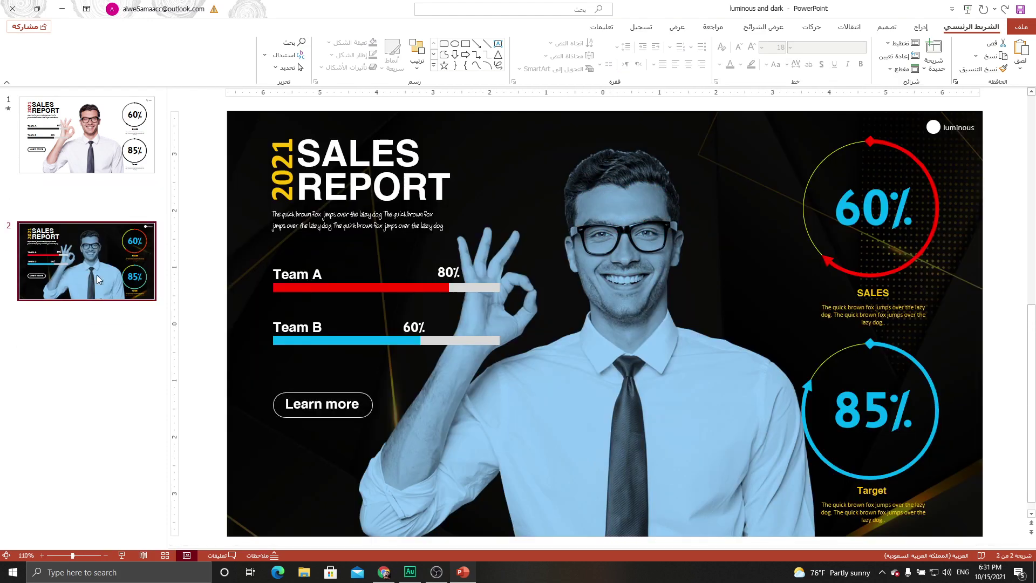
click(105, 169)
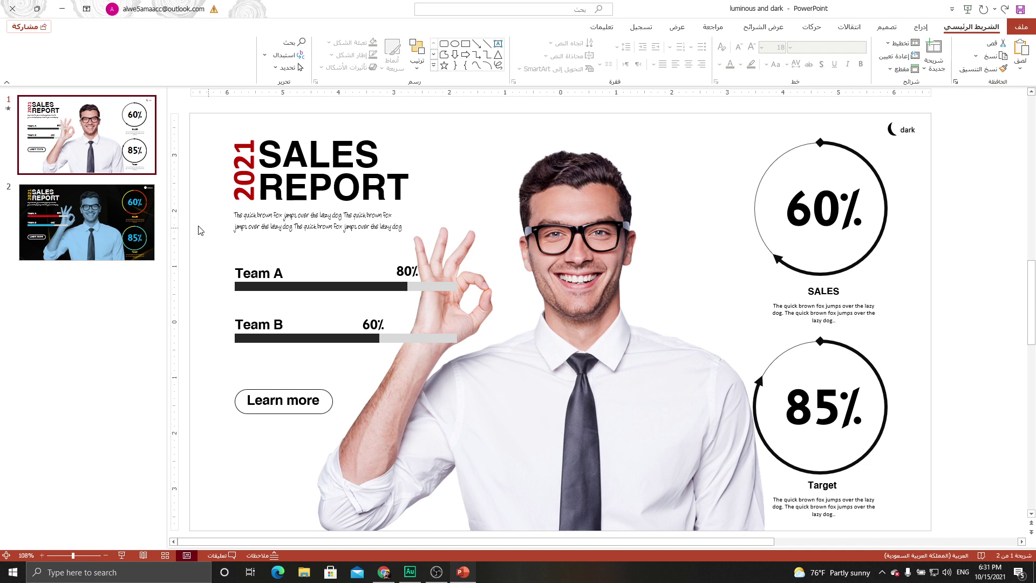
click(146, 226)
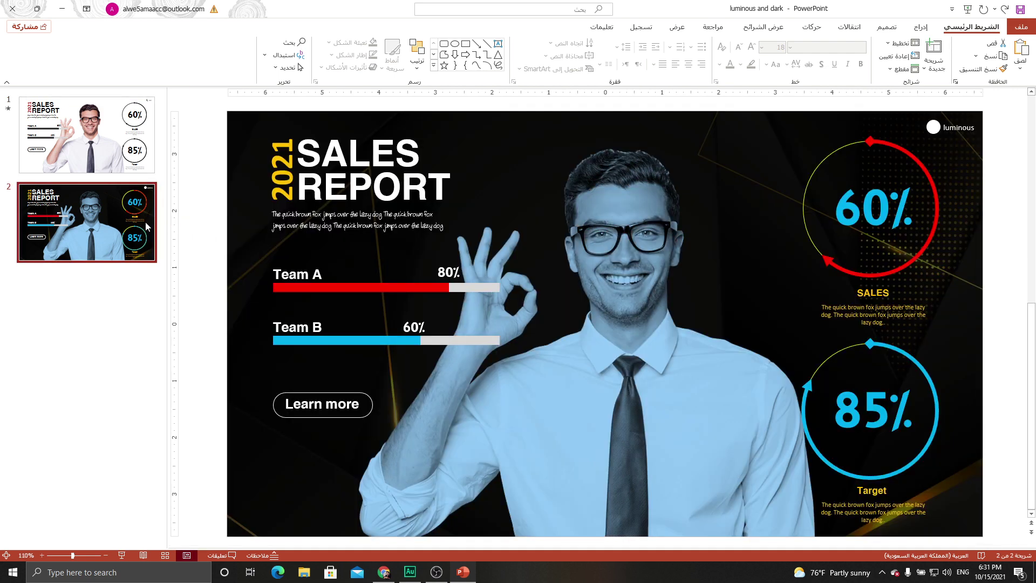
click(100, 127)
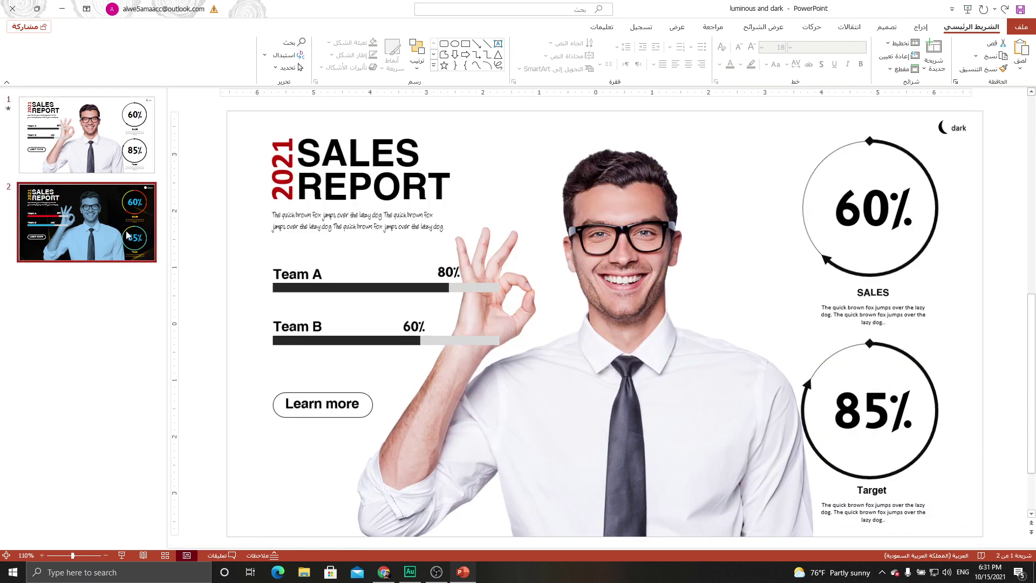
click(127, 235)
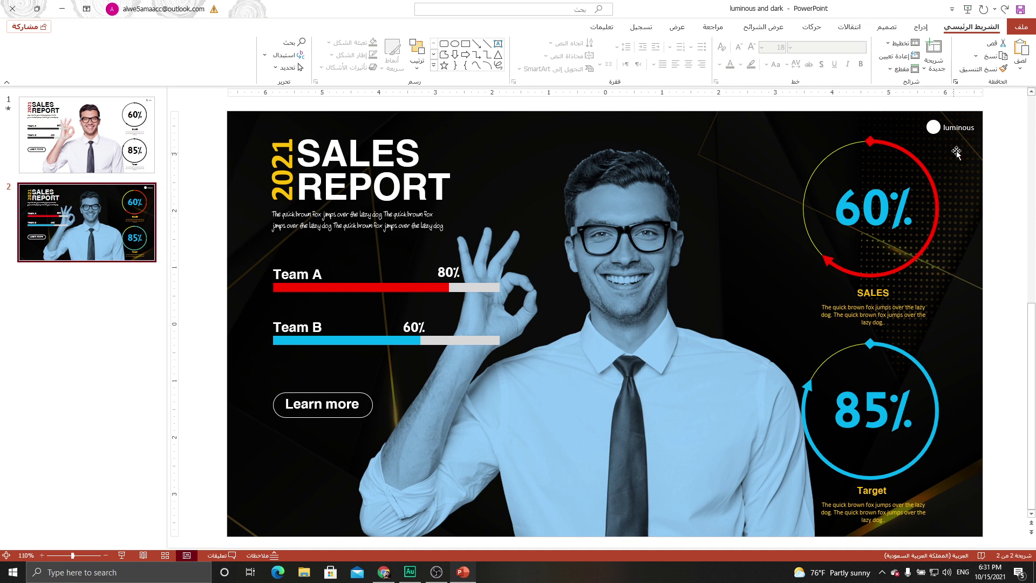
Check the luminous label, then present from the dark second slide.
click(960, 126)
click(1007, 161)
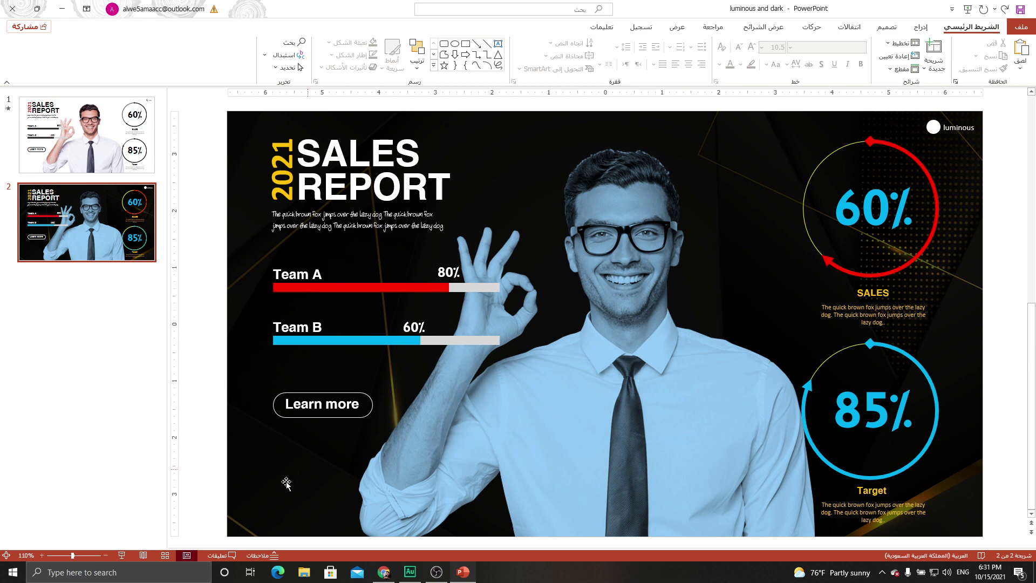
click(186, 555)
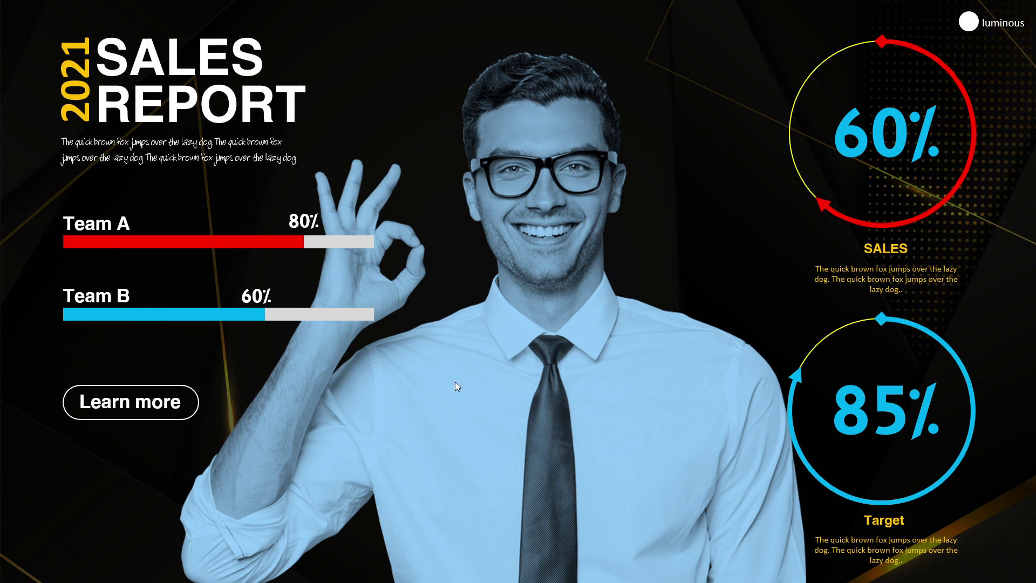
End the slide show with Esc and select the light slide 1 thumbnail.
key(Escape)
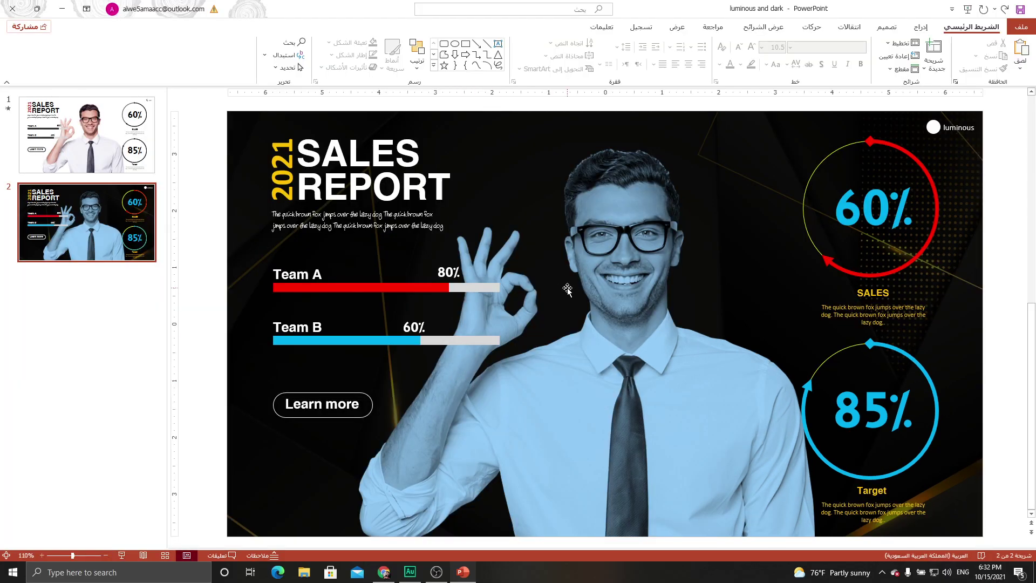
click(65, 171)
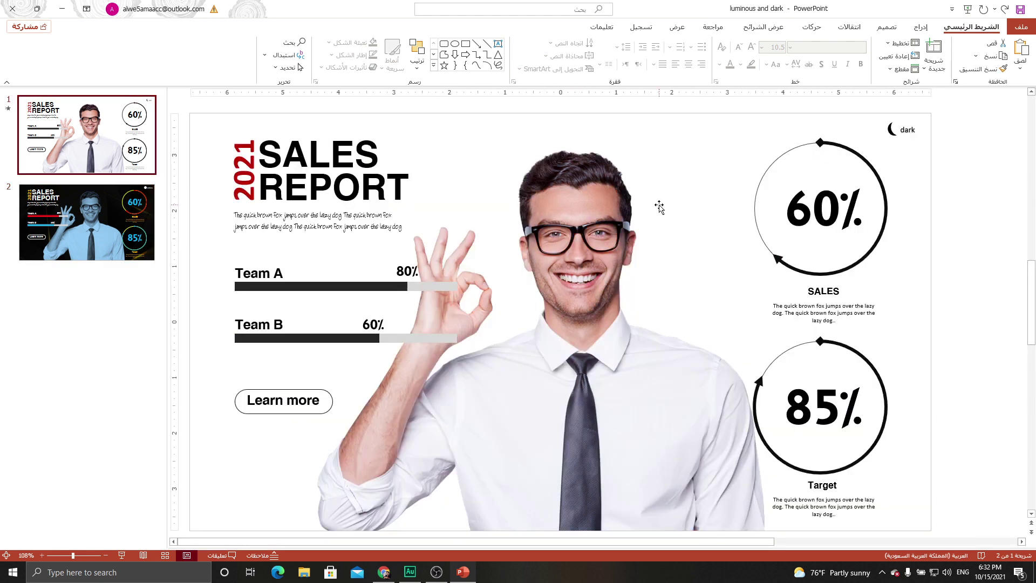
Drag the full-slide dark luminous picture until the smart guides snap it flush to slide 1's edges.
click(626, 228)
drag(616, 261, 533, 253)
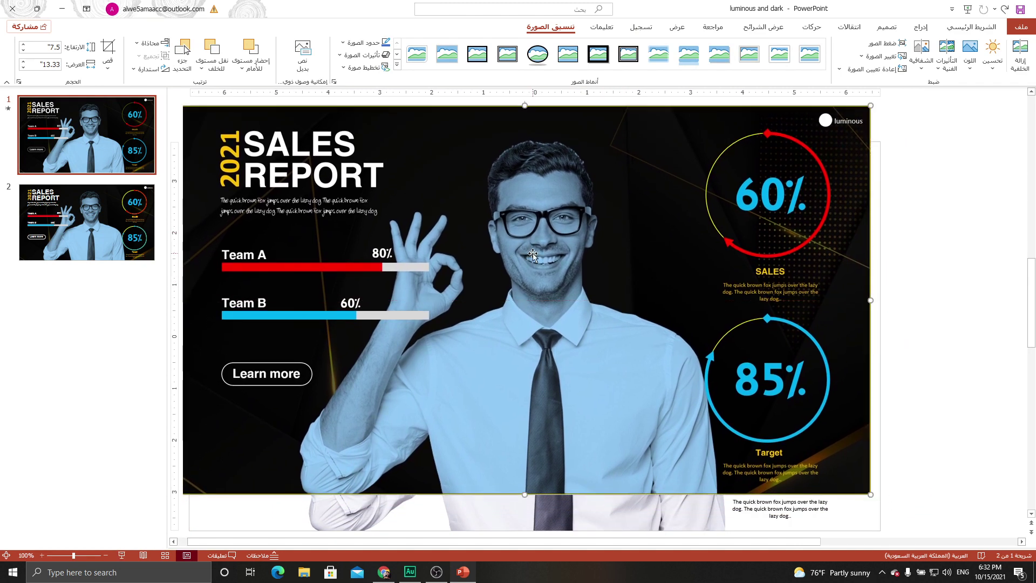
mouse_move(533, 253)
mouse_down()
mouse_move(568, 300)
mouse_move(534, 294)
mouse_up()
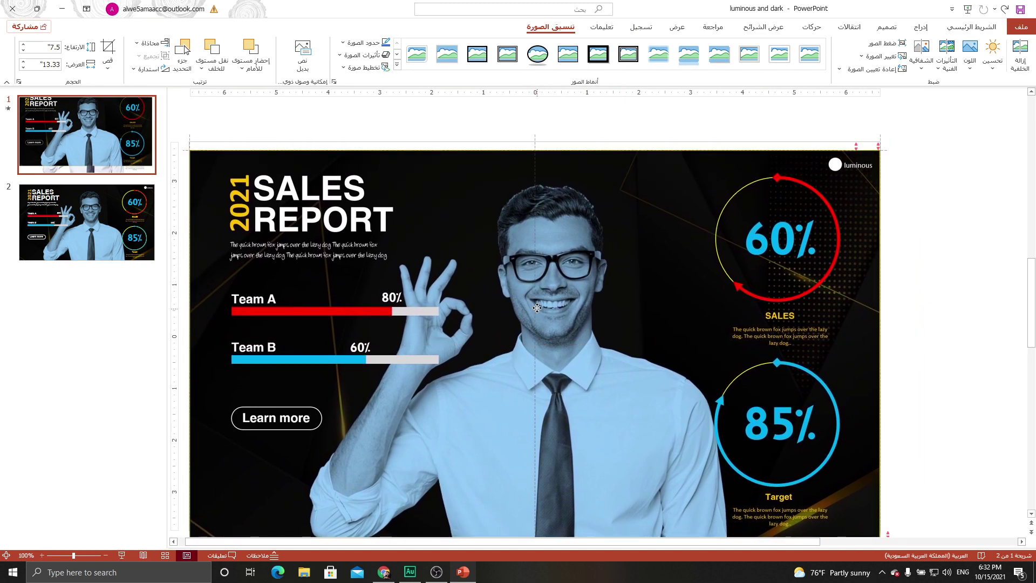
scroll(624, 310, down, 2)
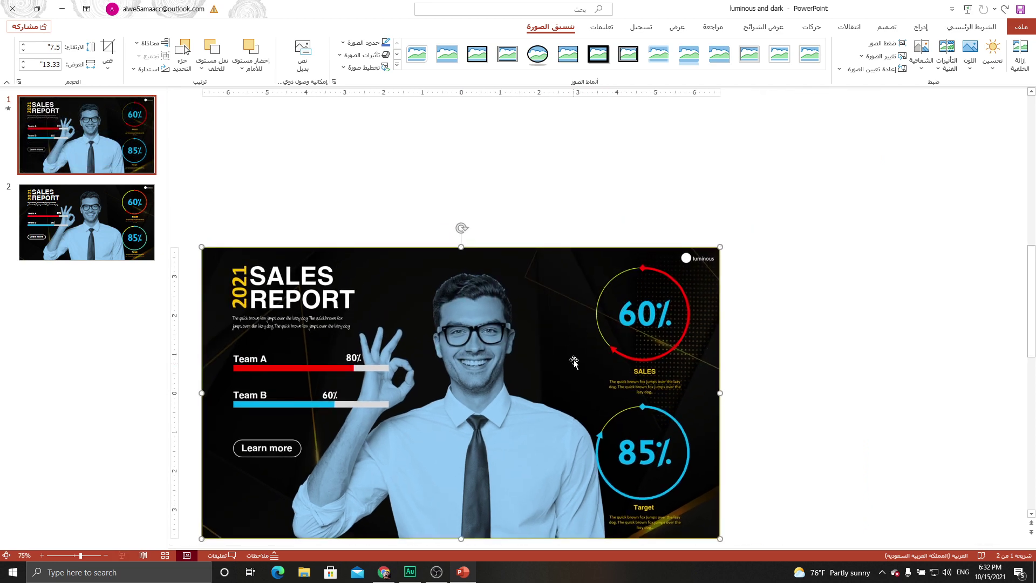
scroll(545, 390, up, 3)
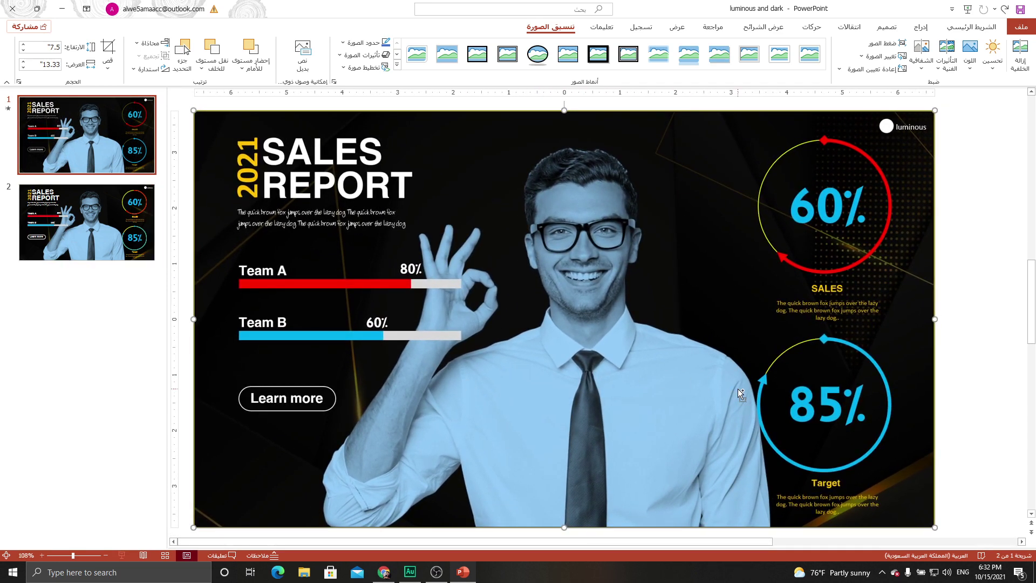
scroll(740, 394, down, 1)
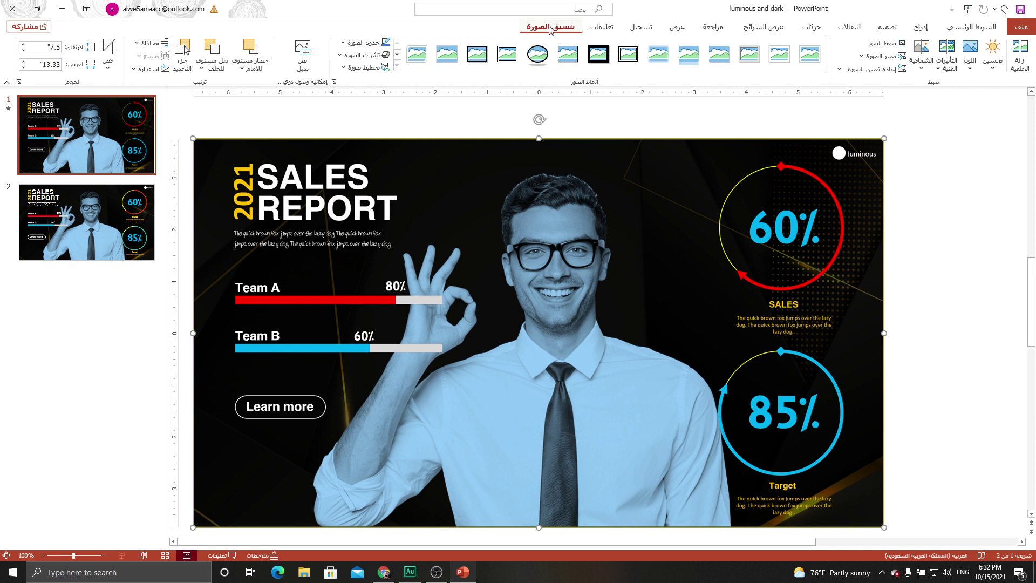
Crop the dark picture to a 1:1 aspect ratio and an Oval shape.
click(109, 73)
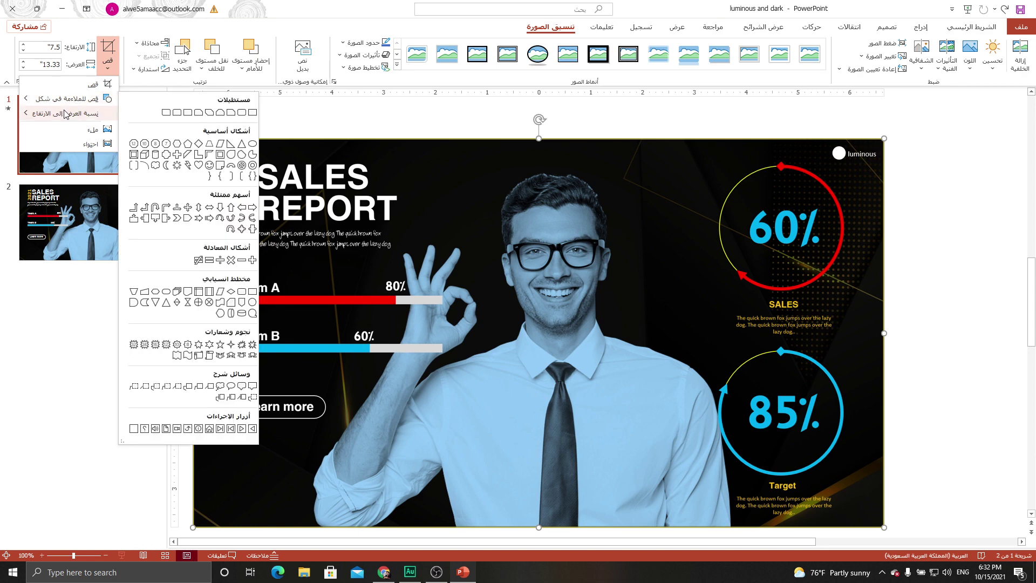
click(143, 130)
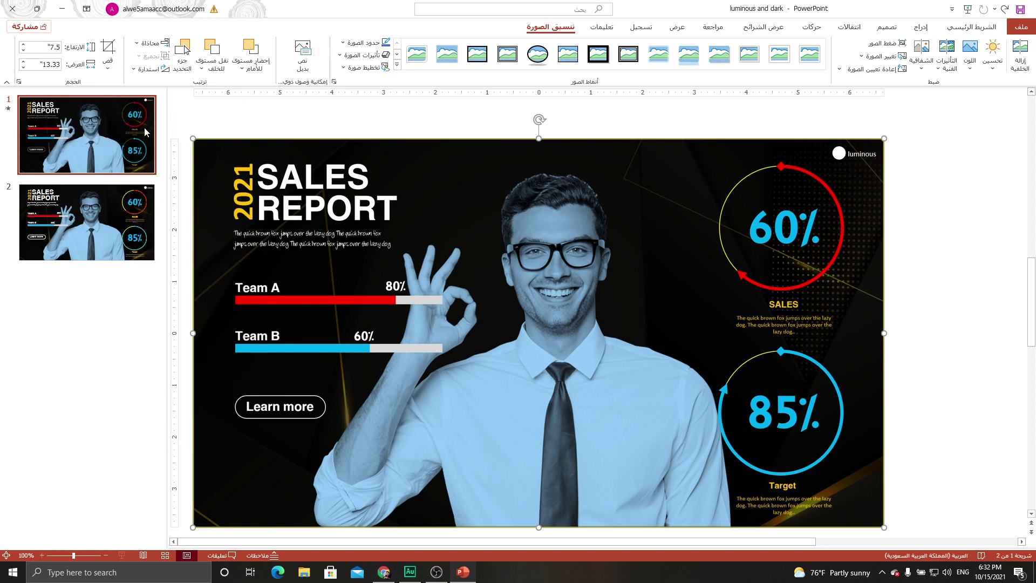
click(108, 67)
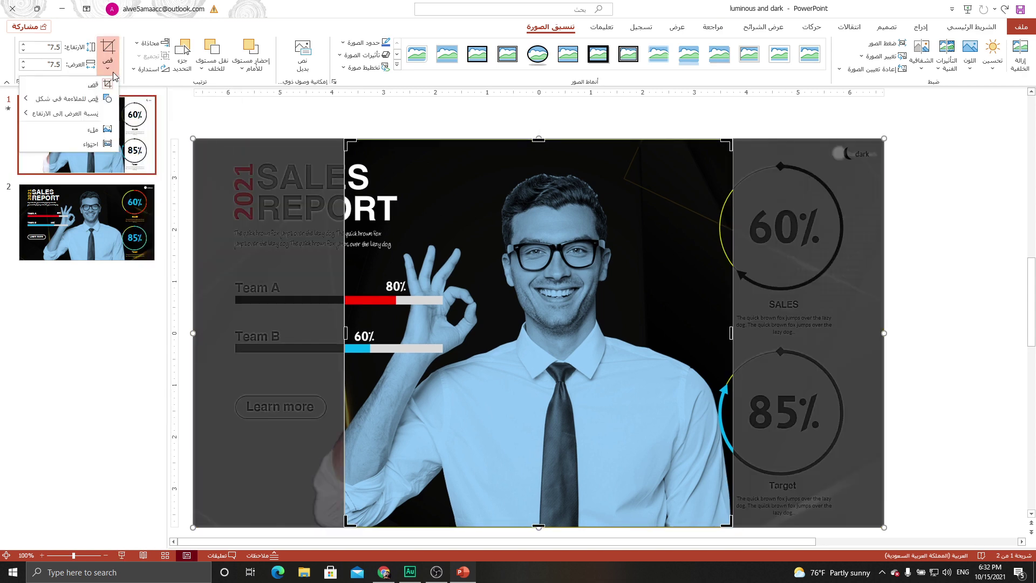
mouse_move(78, 98)
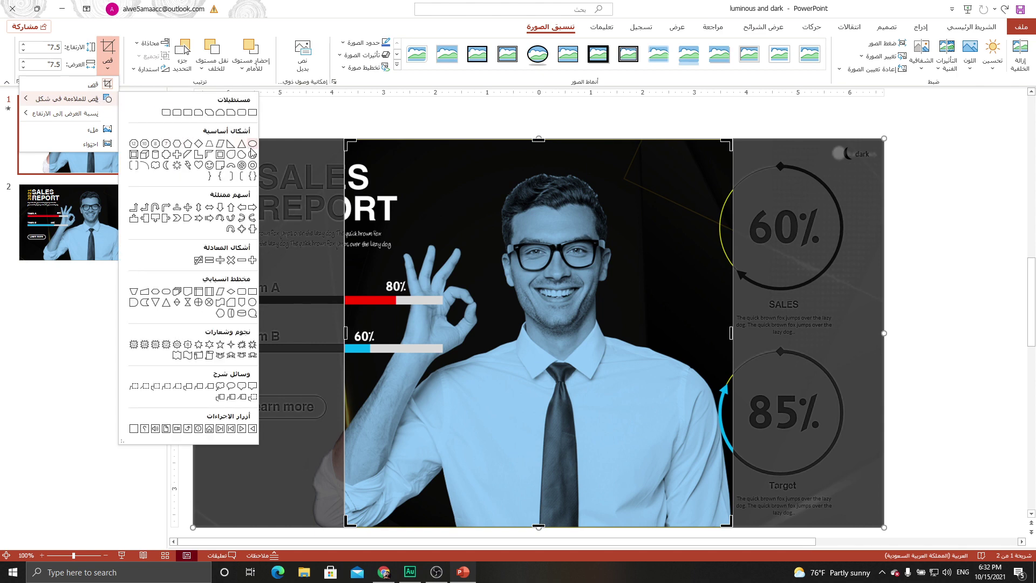
click(253, 143)
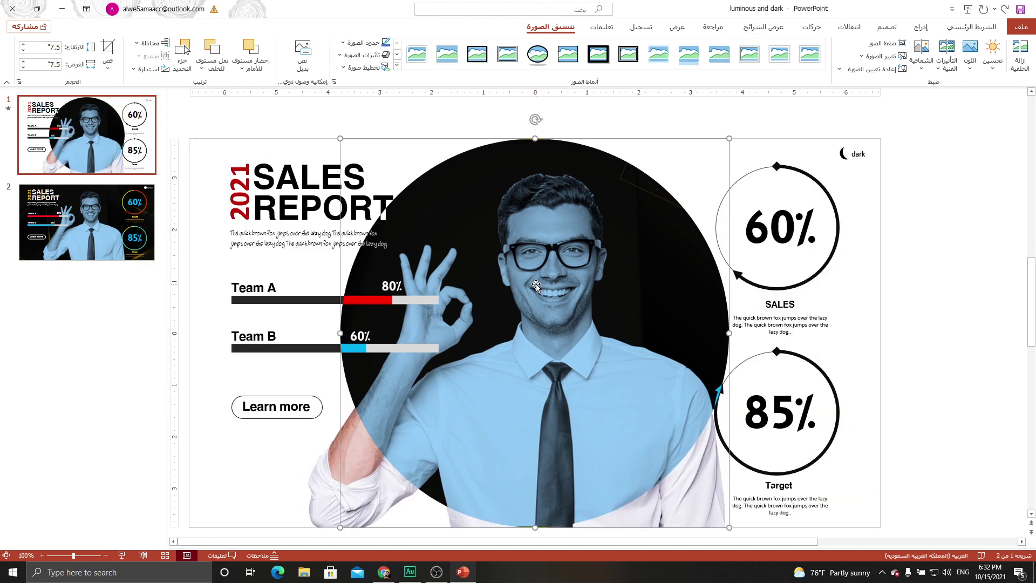
Move the circular crop just off slide 1's top-right corner.
click(110, 51)
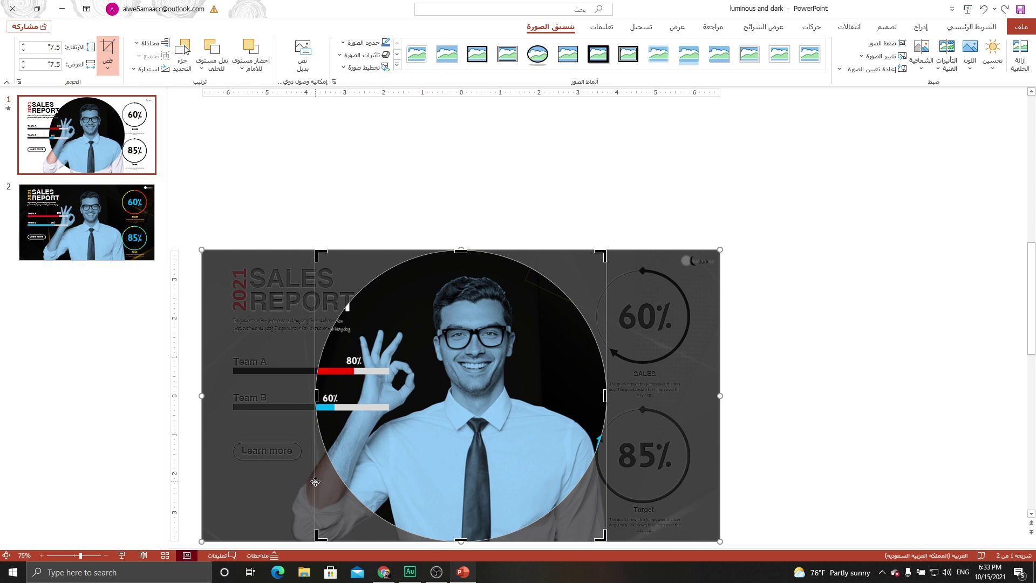
drag(315, 481, 336, 476)
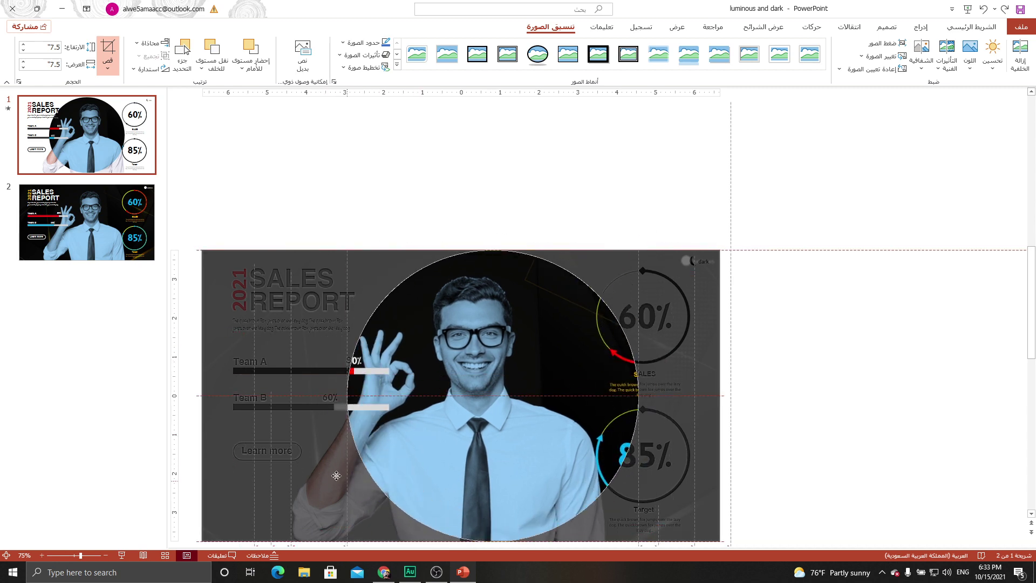
mouse_move(336, 476)
mouse_down()
mouse_move(723, 232)
mouse_move(751, 191)
mouse_move(791, 190)
mouse_move(755, 191)
mouse_move(747, 208)
mouse_move(726, 187)
mouse_move(705, 188)
mouse_up()
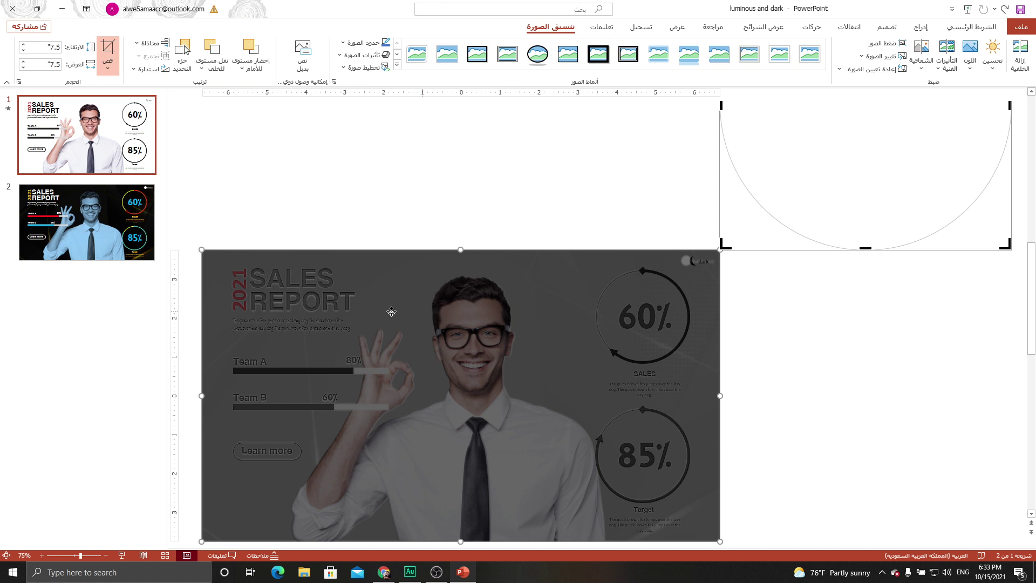
Duplicate slide 1, then enlarge the off-slide circle crop to 22.6 inches so it covers slide 2.
right_click(91, 155)
click(104, 239)
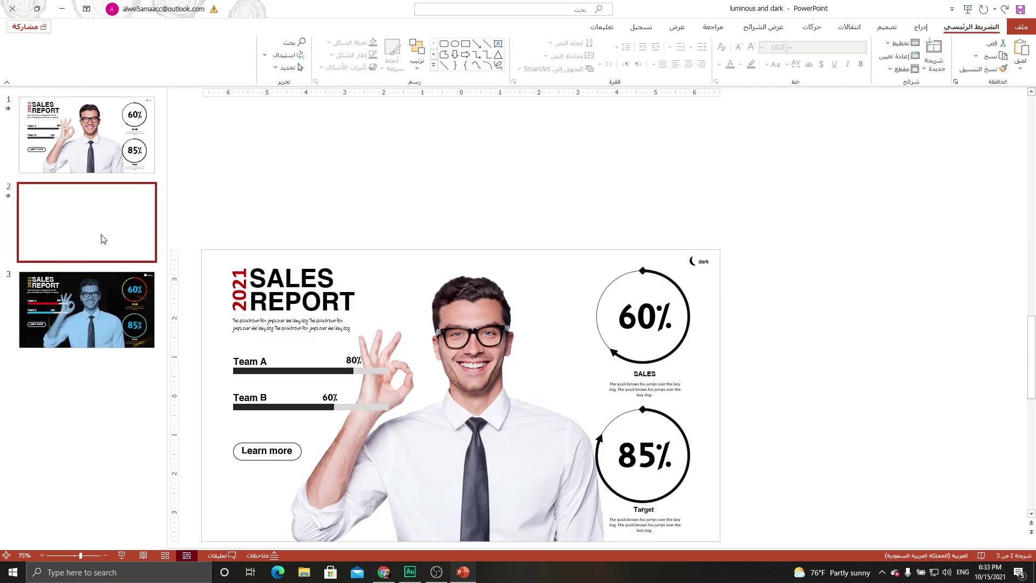
click(916, 148)
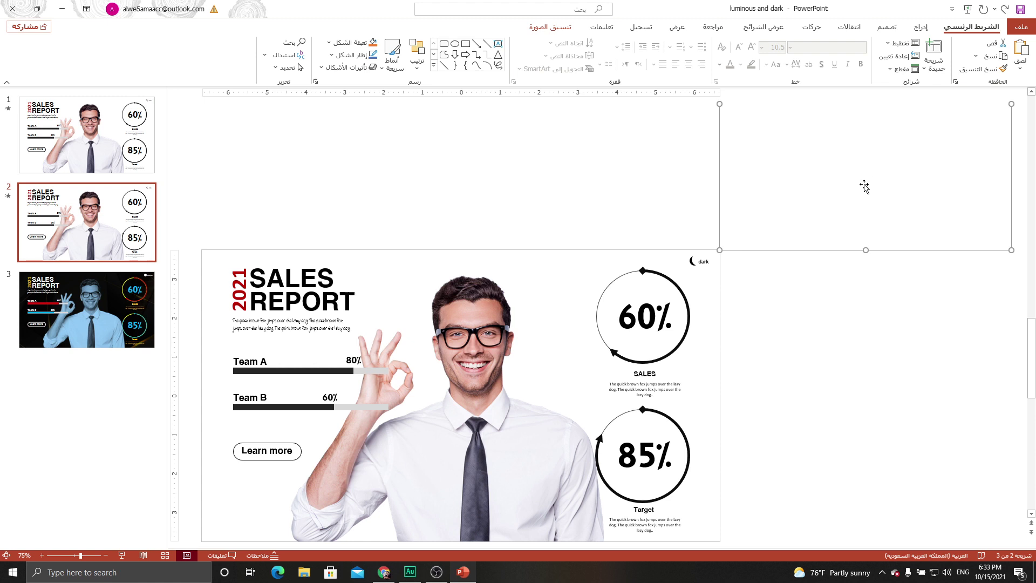
click(559, 29)
click(108, 49)
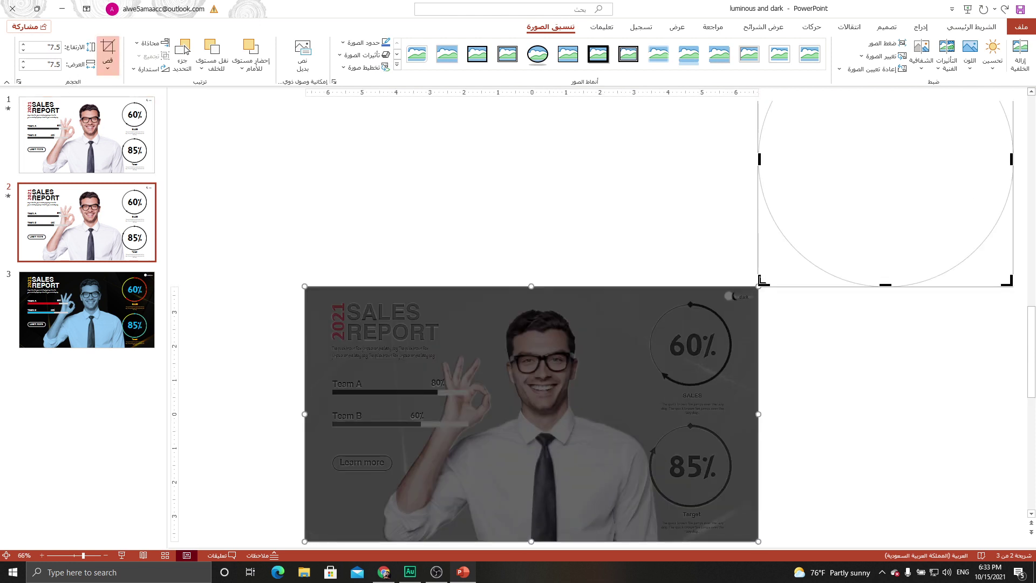
mouse_move(760, 282)
mouse_down()
mouse_move(689, 312)
mouse_move(643, 290)
mouse_move(257, 423)
mouse_move(242, 416)
mouse_up()
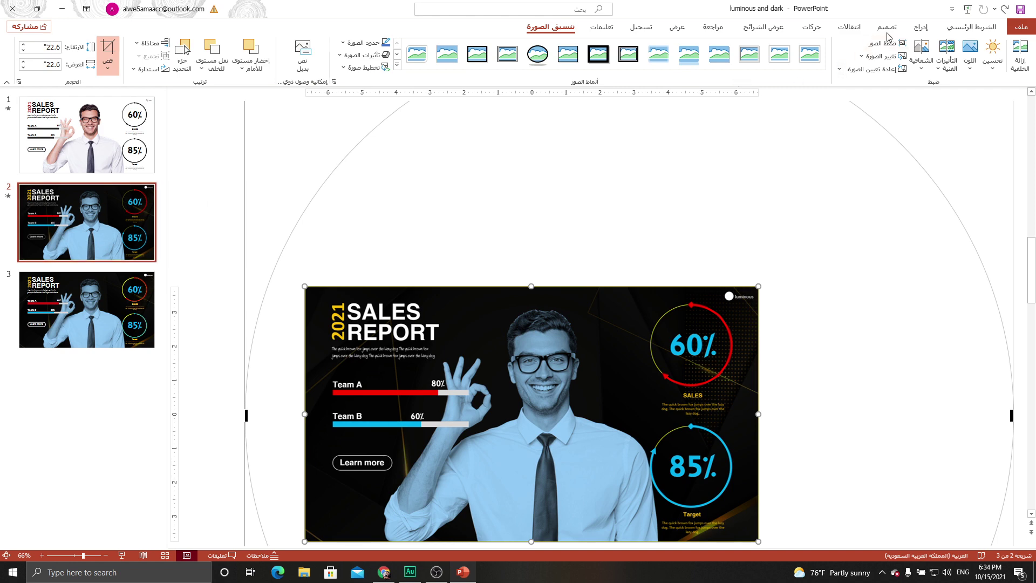
Apply the Morph transition to slide 2 and to slide 1.
click(849, 27)
click(942, 59)
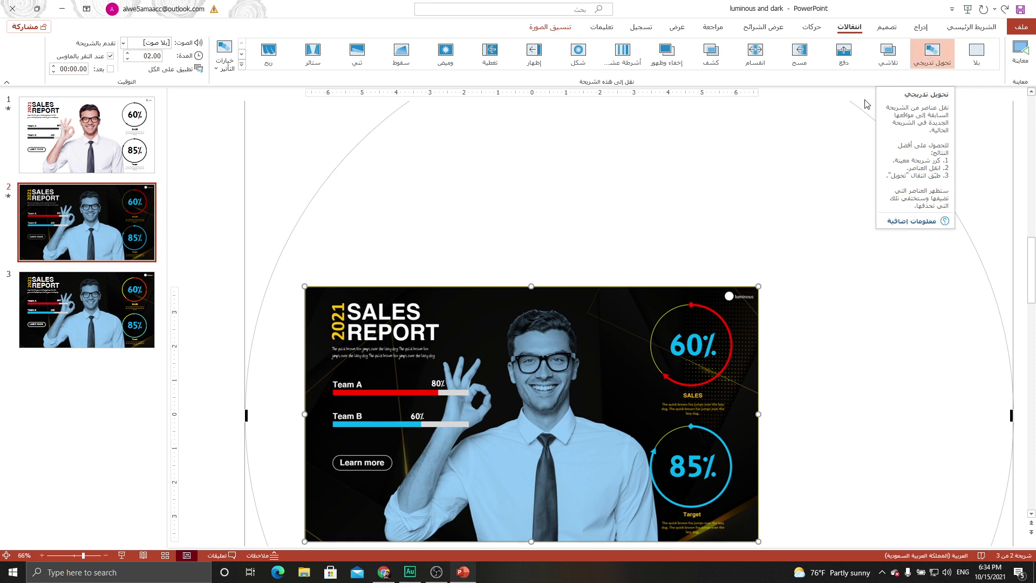
click(109, 137)
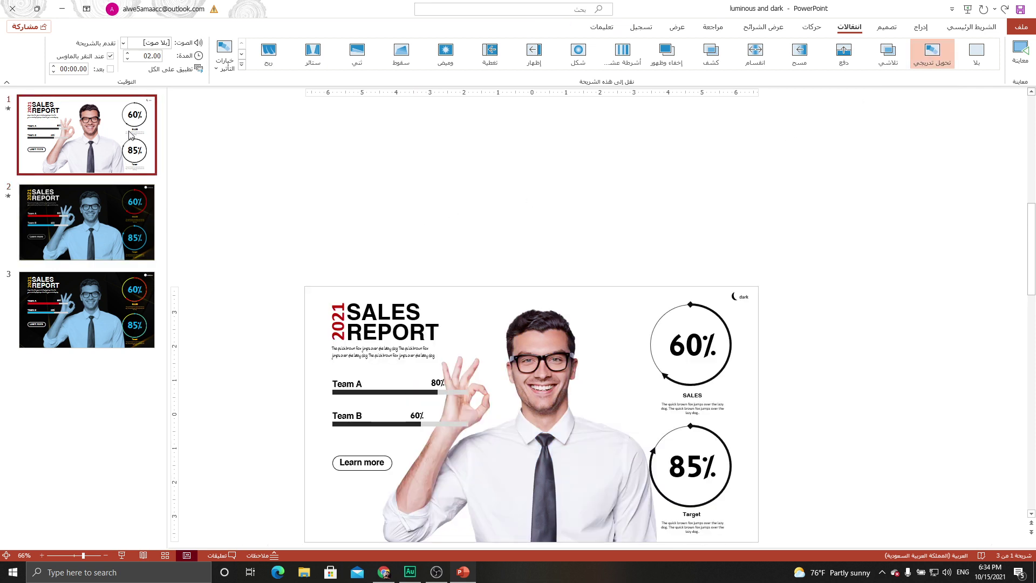
click(938, 66)
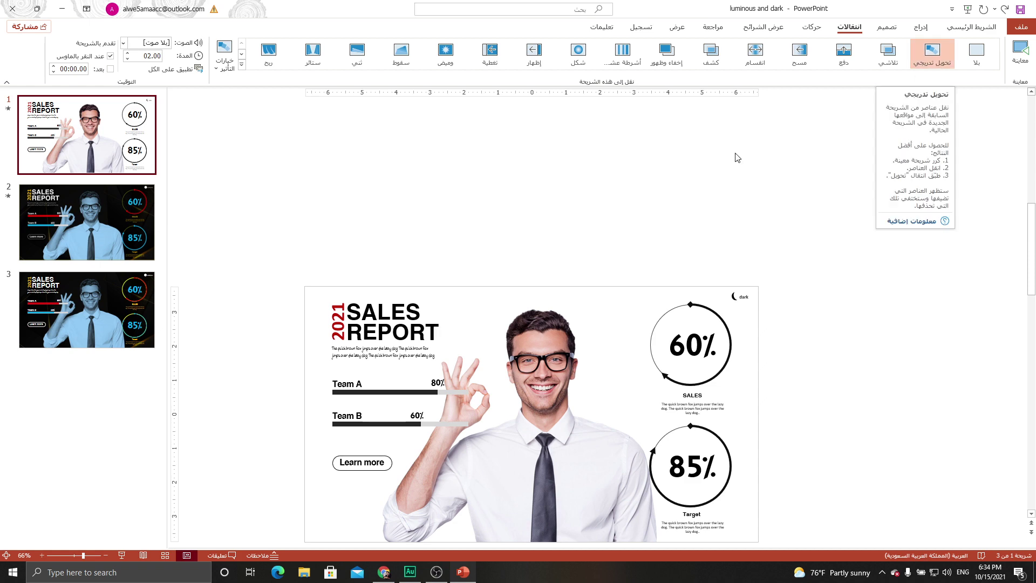
click(581, 335)
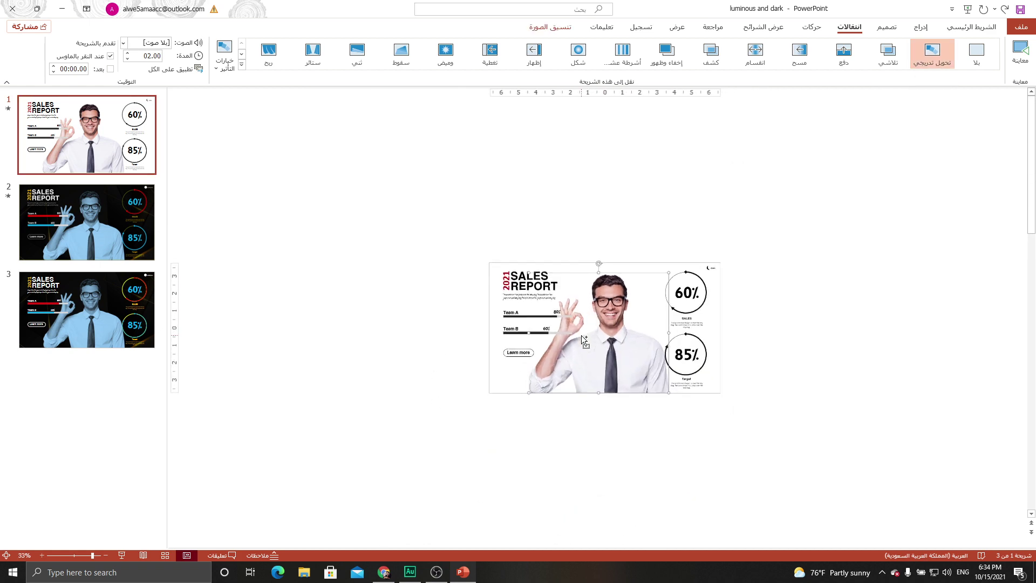
ctrl+scroll(582, 335, up, 4)
click(914, 451)
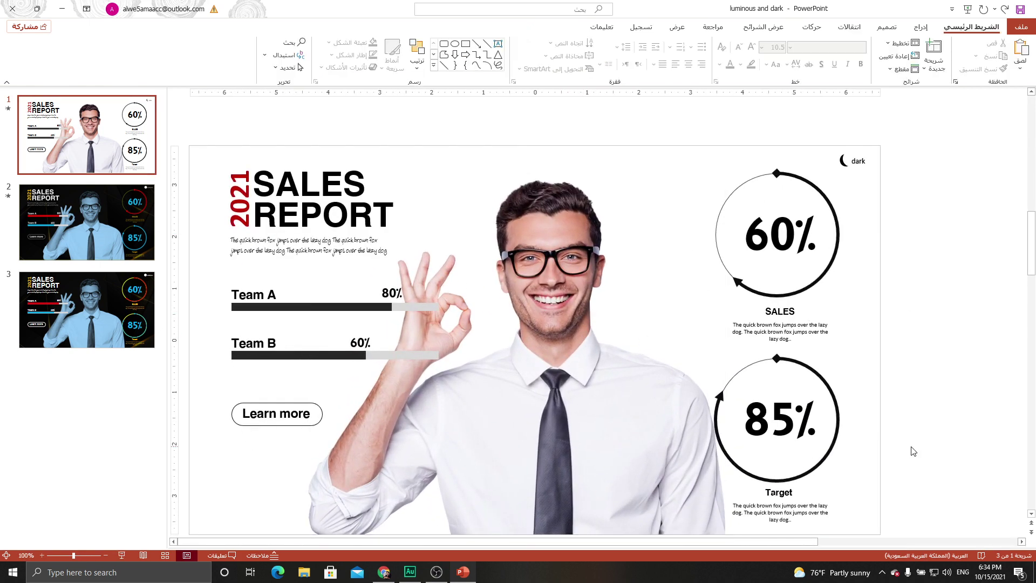
click(121, 556)
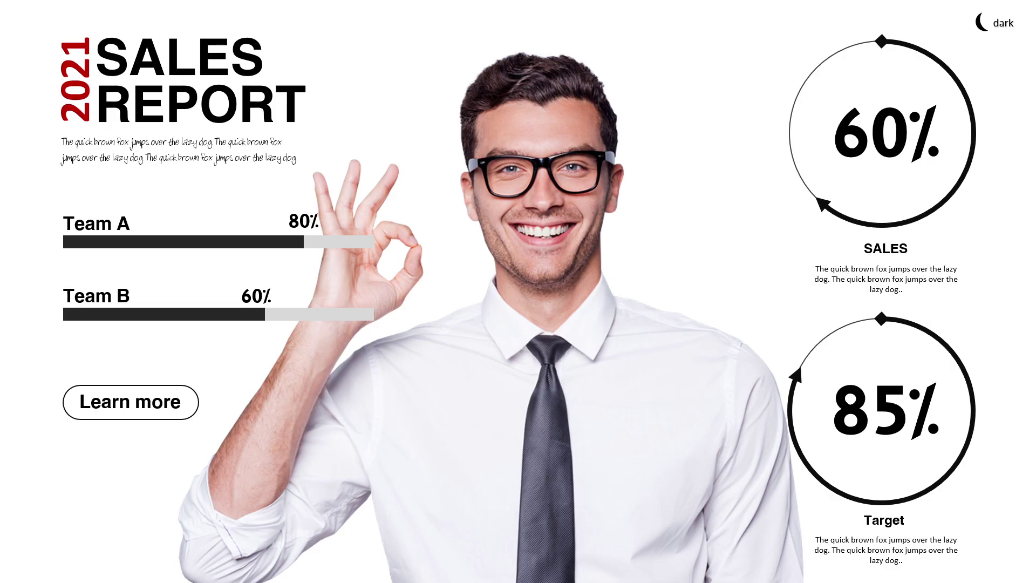
key(Right)
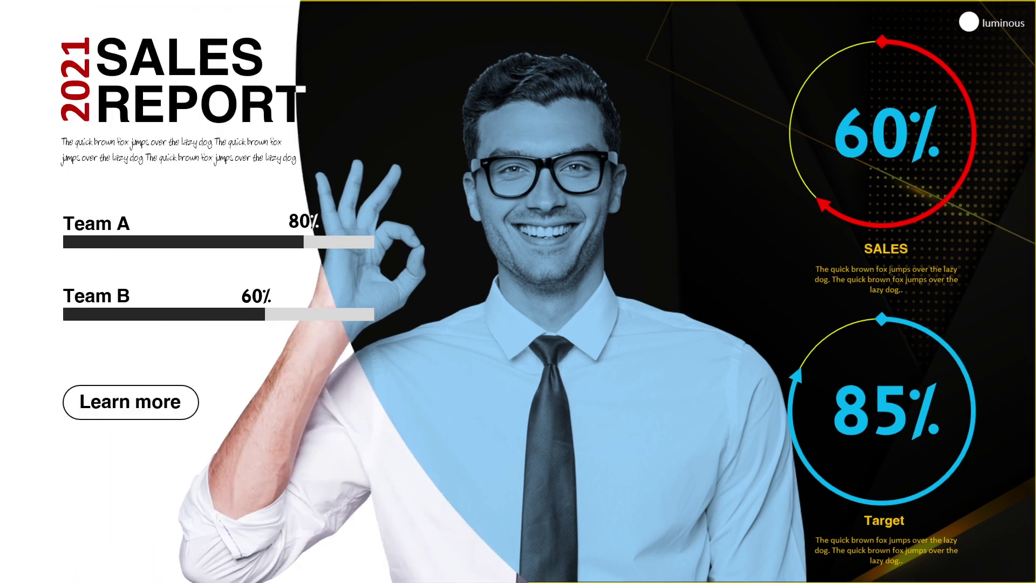
key(Escape)
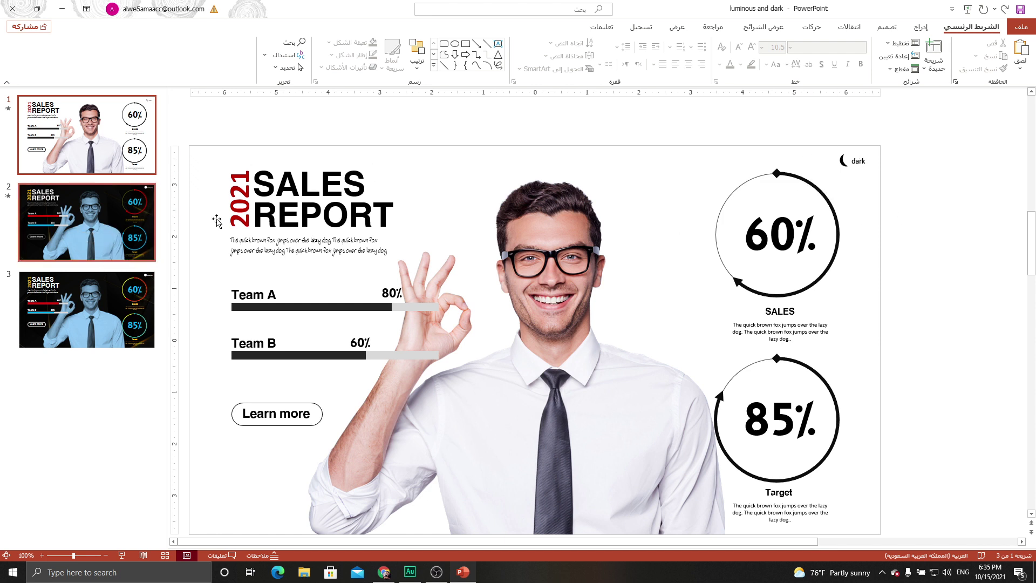
Give the 'dark' label on slide 1 an action that hyperlinks to Slide 2.
click(863, 174)
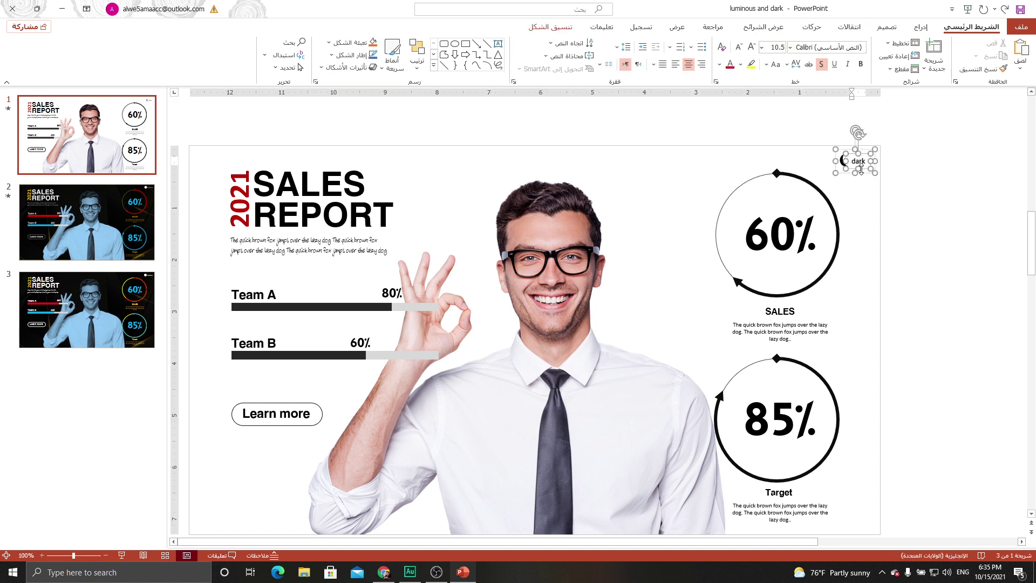
click(851, 171)
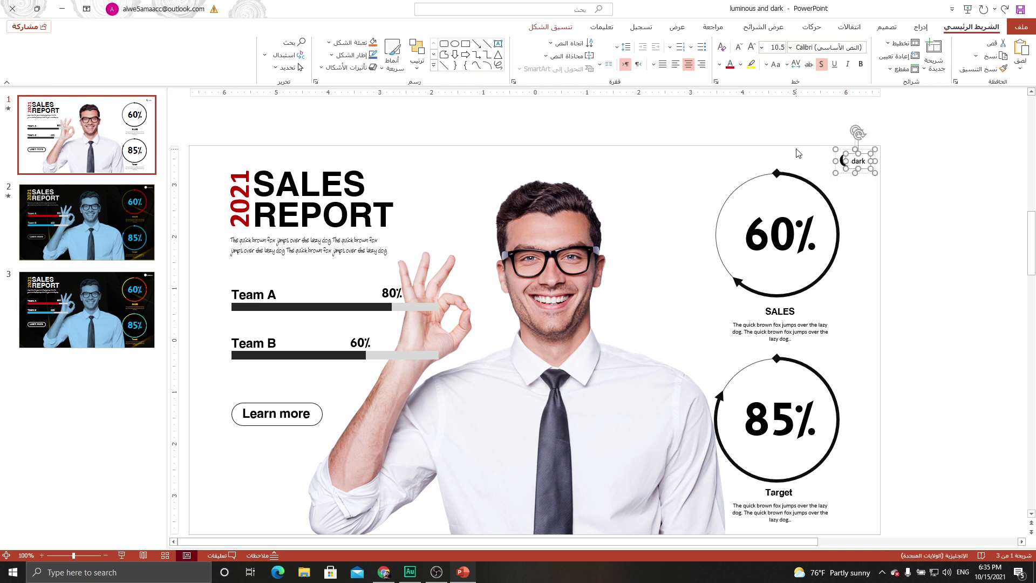
click(917, 33)
click(569, 52)
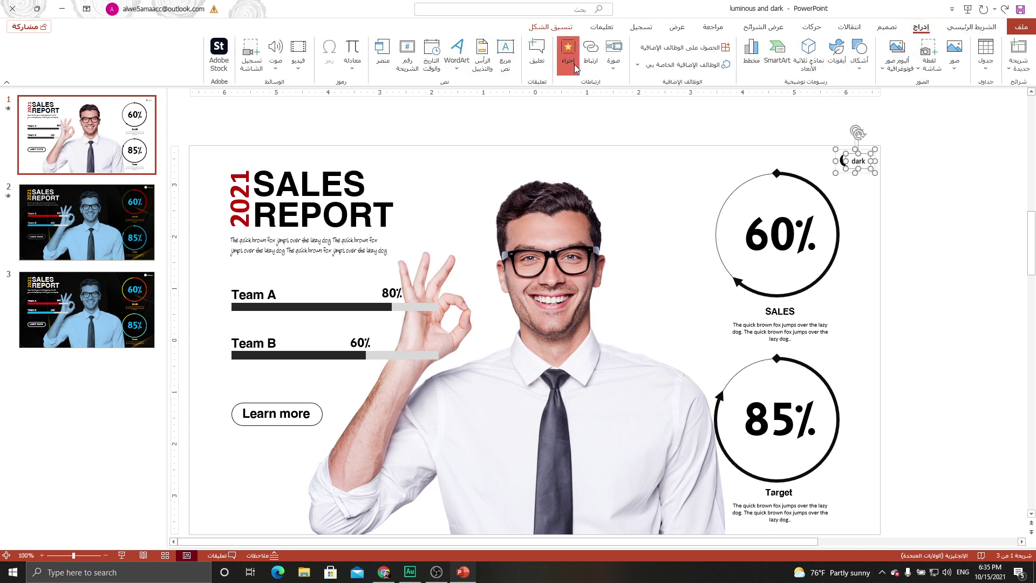
click(570, 251)
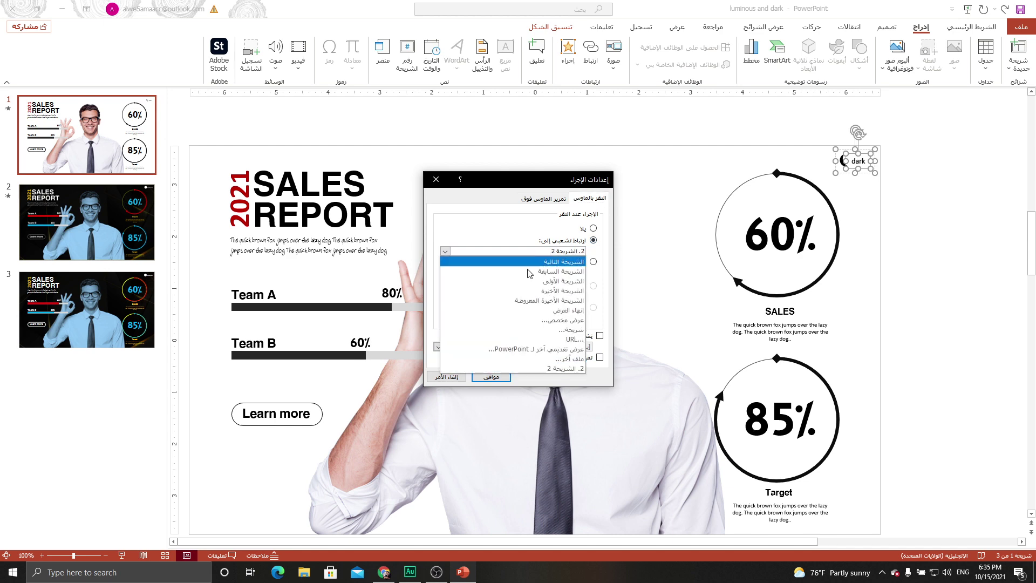
click(537, 333)
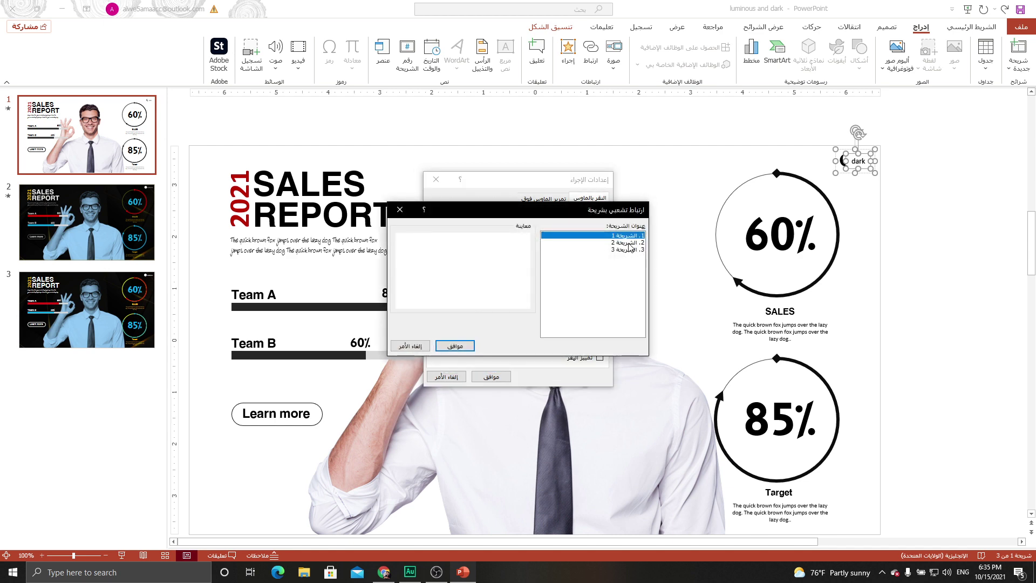
click(629, 244)
click(455, 346)
click(491, 376)
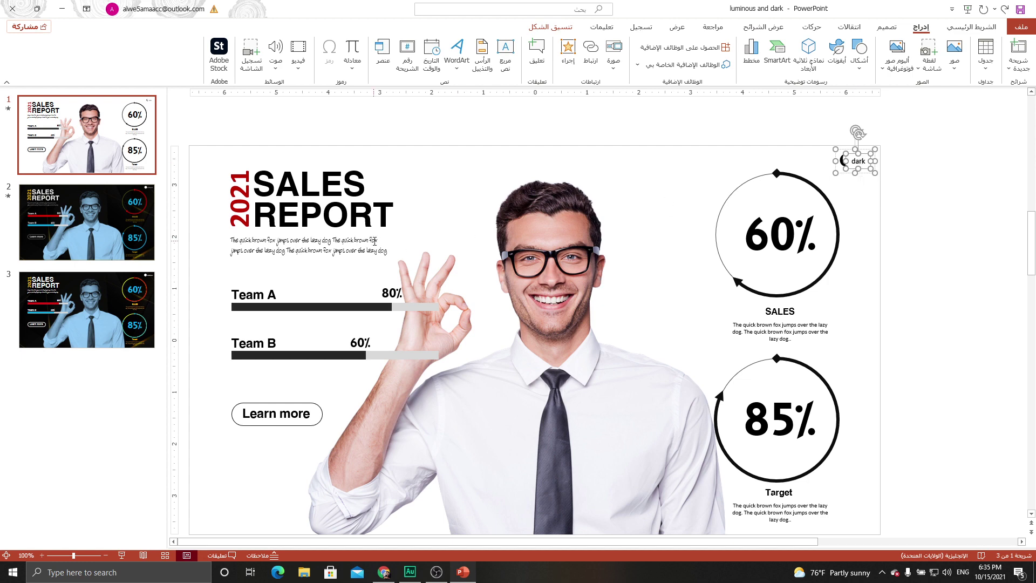
click(135, 233)
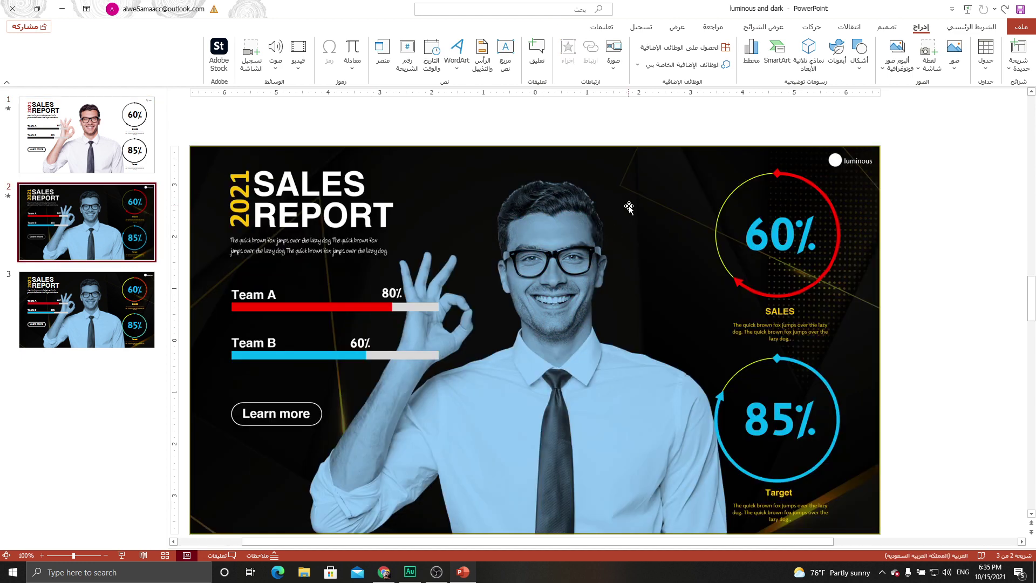
Copy the 'luminous' logo from slide 3, paste it onto slide 2, and select its text box.
click(661, 170)
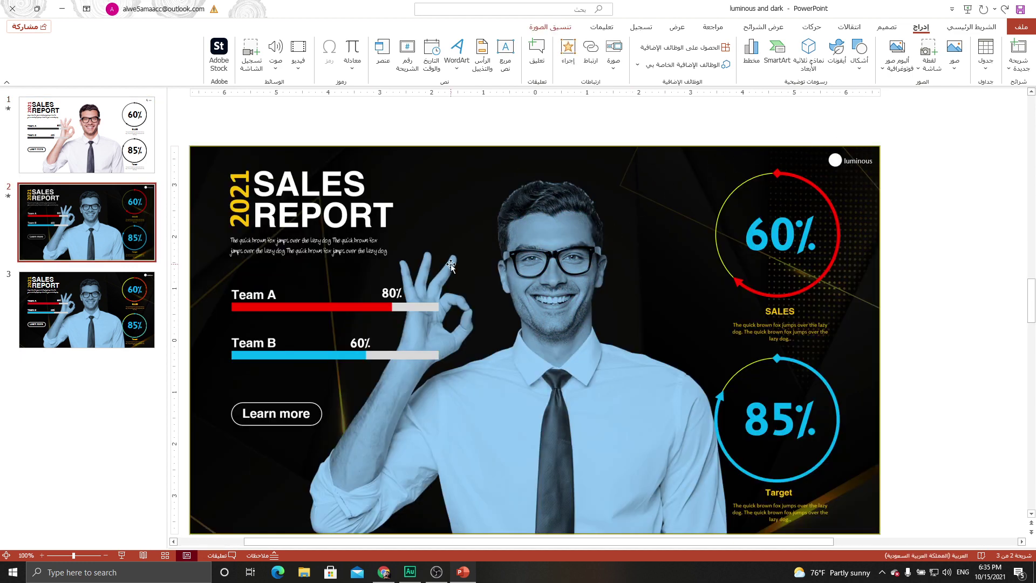
click(81, 319)
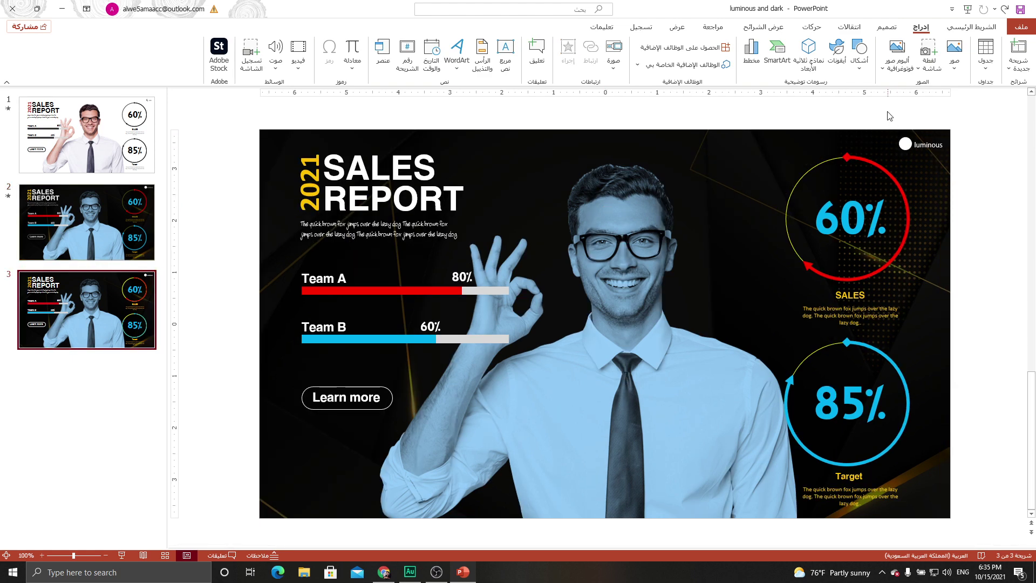
drag(889, 116, 972, 172)
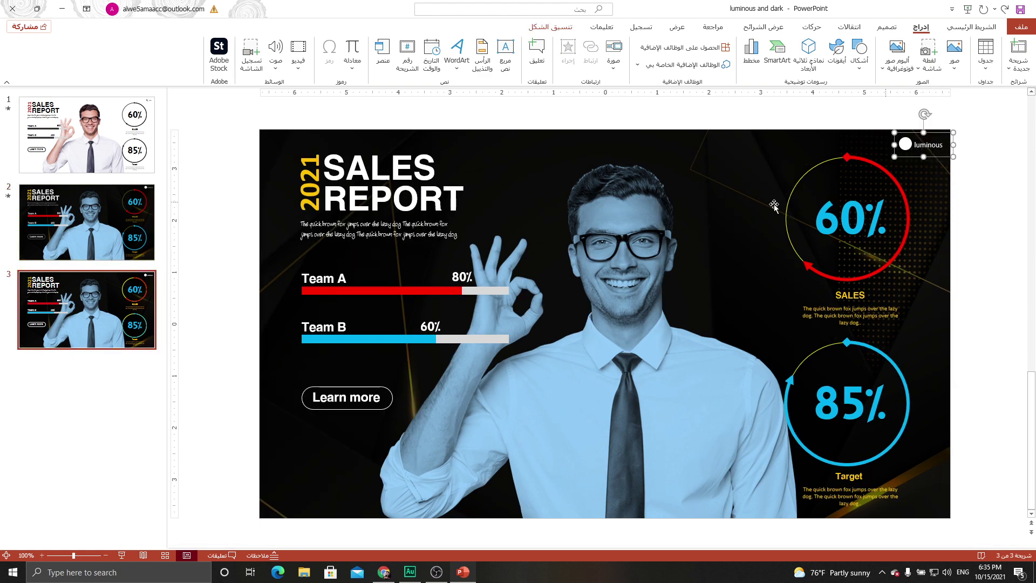
click(134, 192)
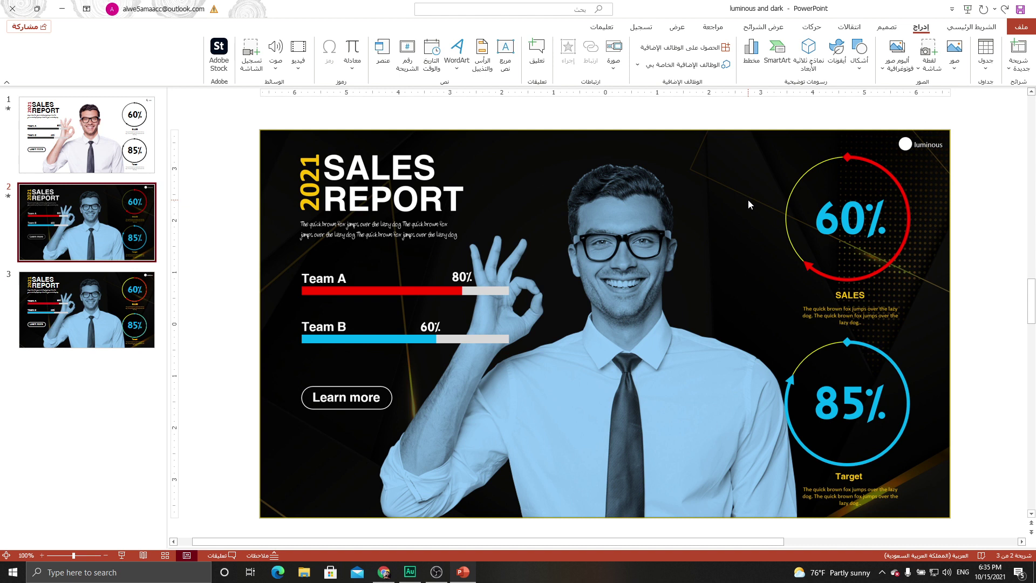
key(ctrl+v)
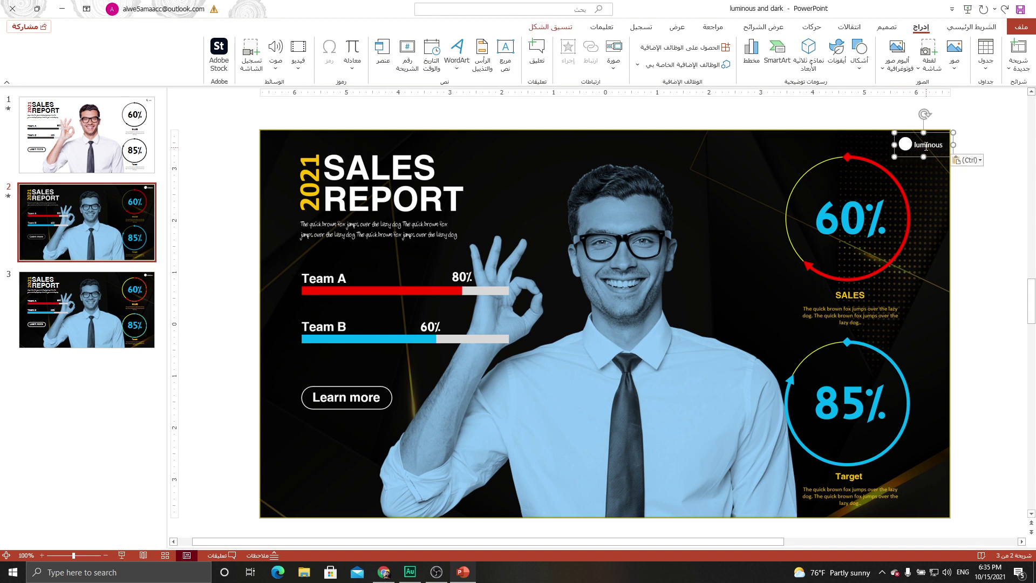
click(917, 146)
click(918, 141)
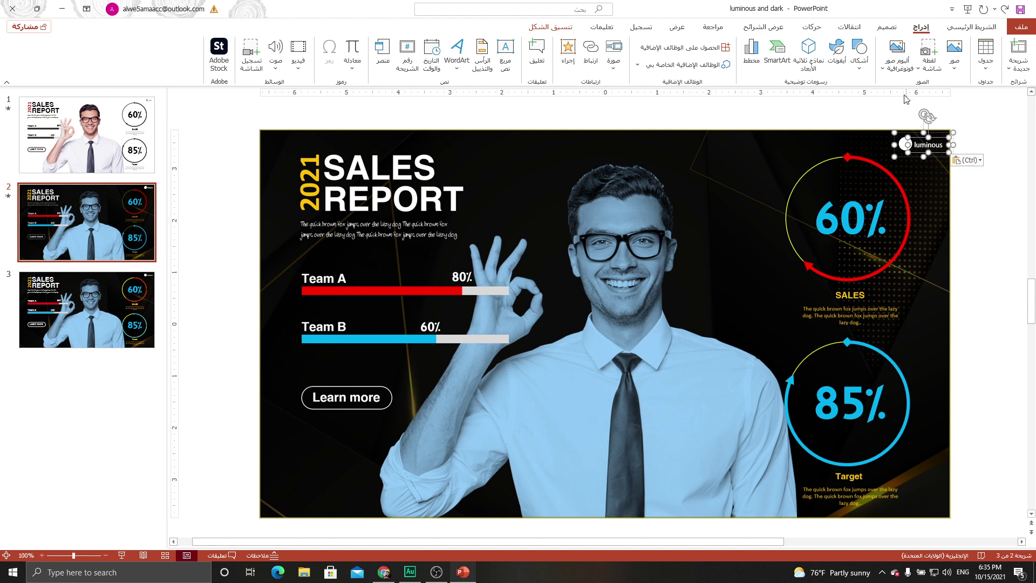
Give the pasted 'luminous' label a click action that hyperlinks to Slide 1.
click(568, 52)
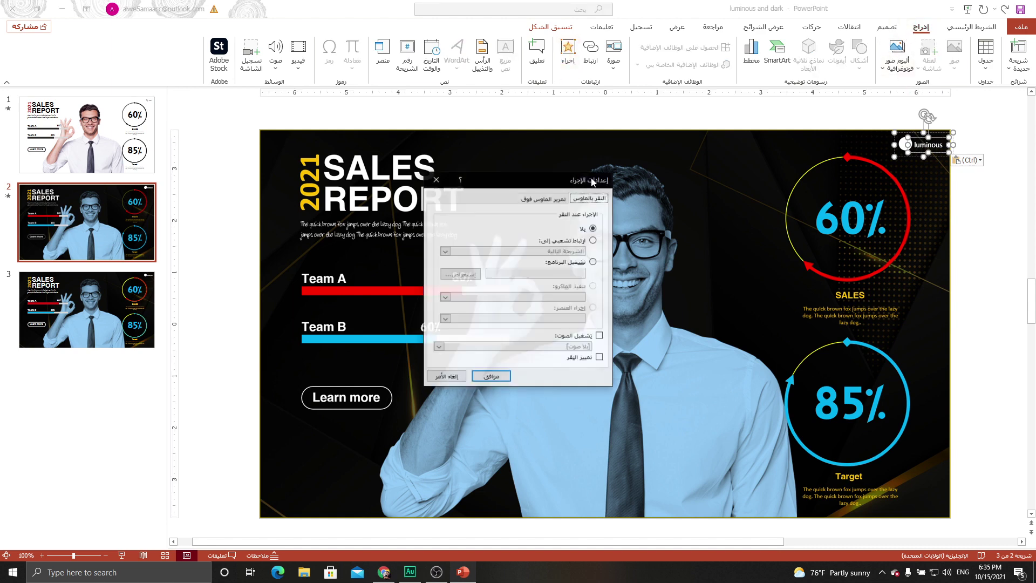
click(575, 241)
click(568, 251)
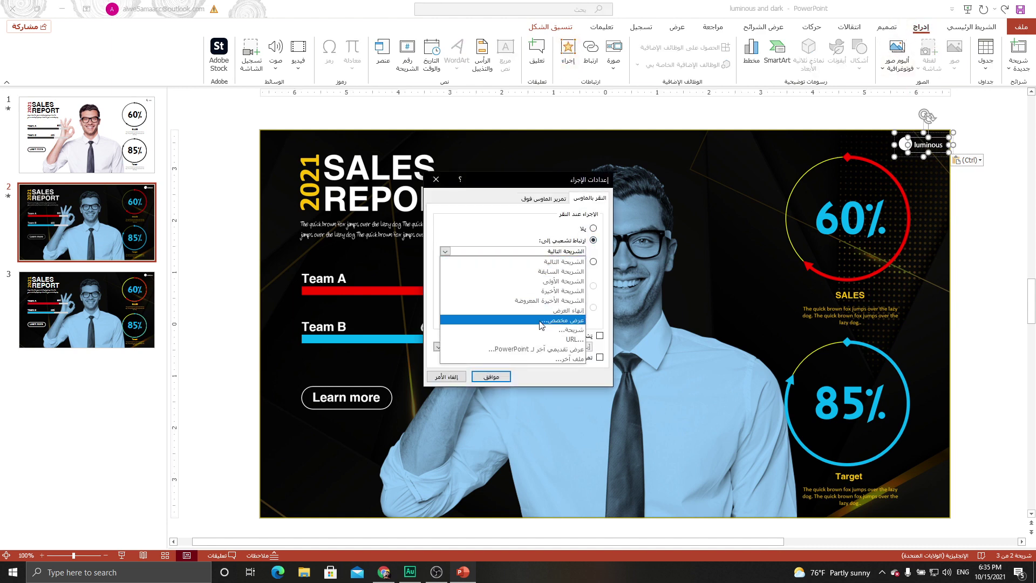
click(561, 327)
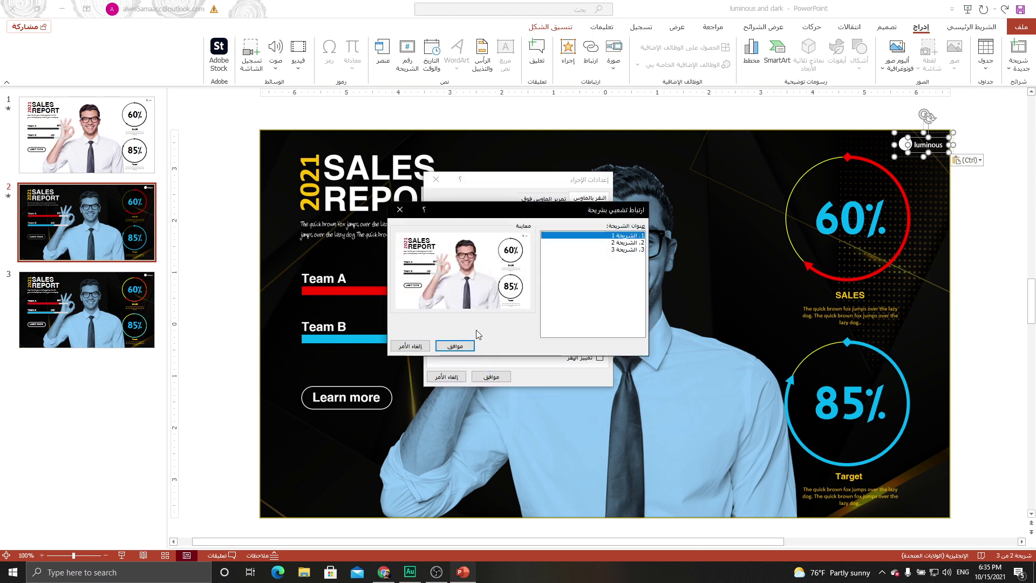
click(455, 346)
click(491, 377)
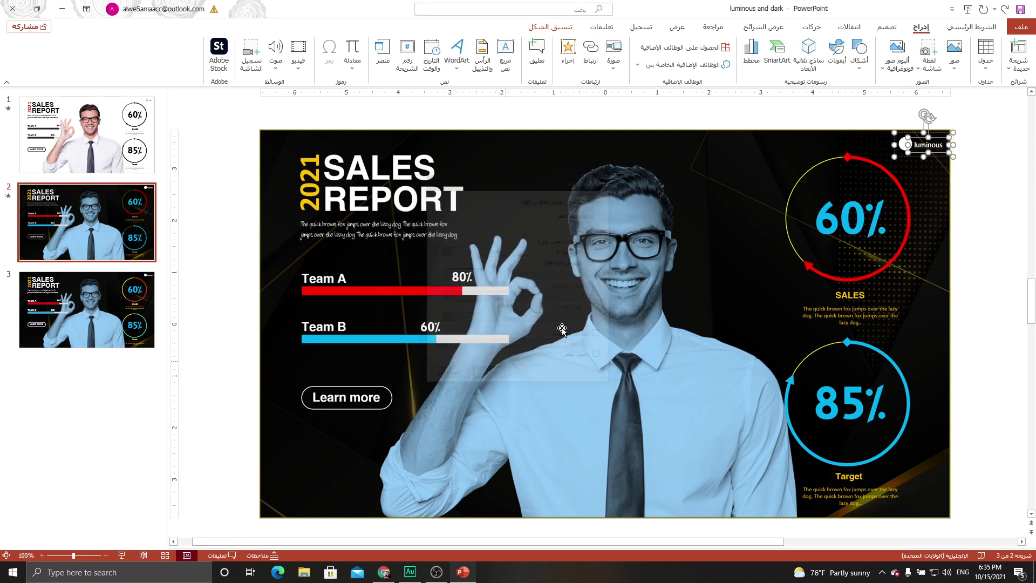
click(843, 142)
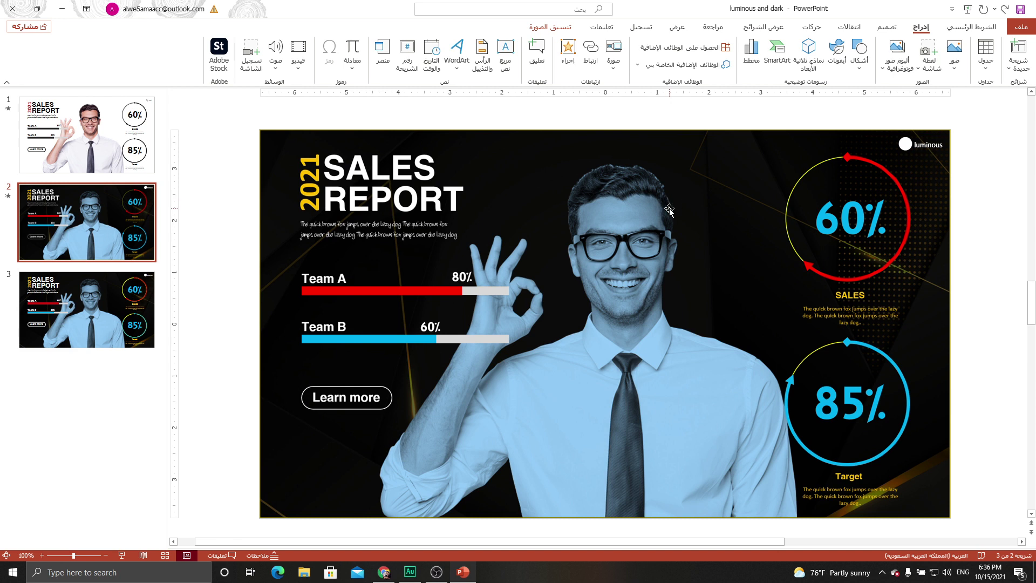
Set up the slide show as Browsed at a kiosk (full screen).
click(772, 28)
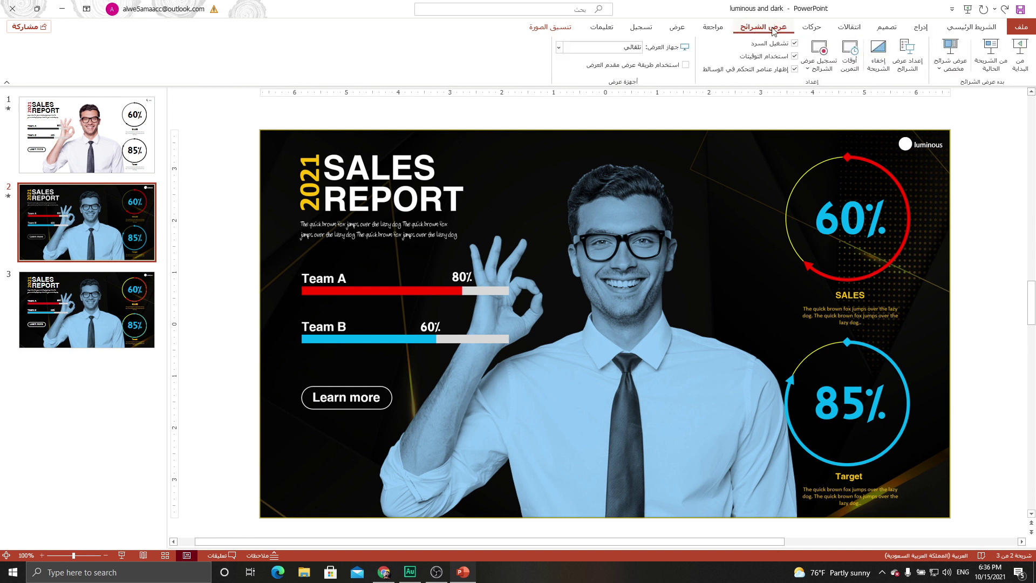
click(908, 54)
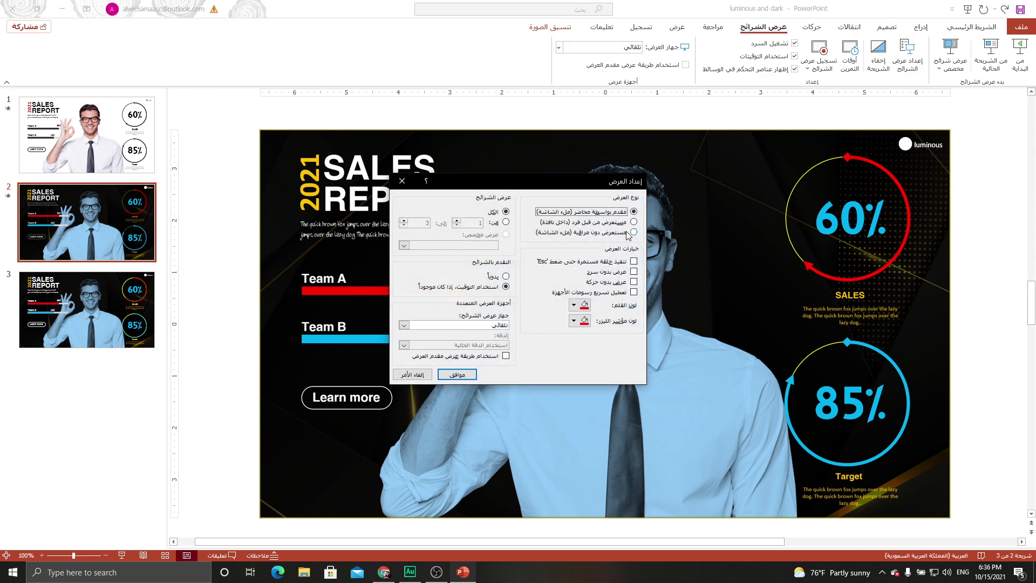
click(629, 233)
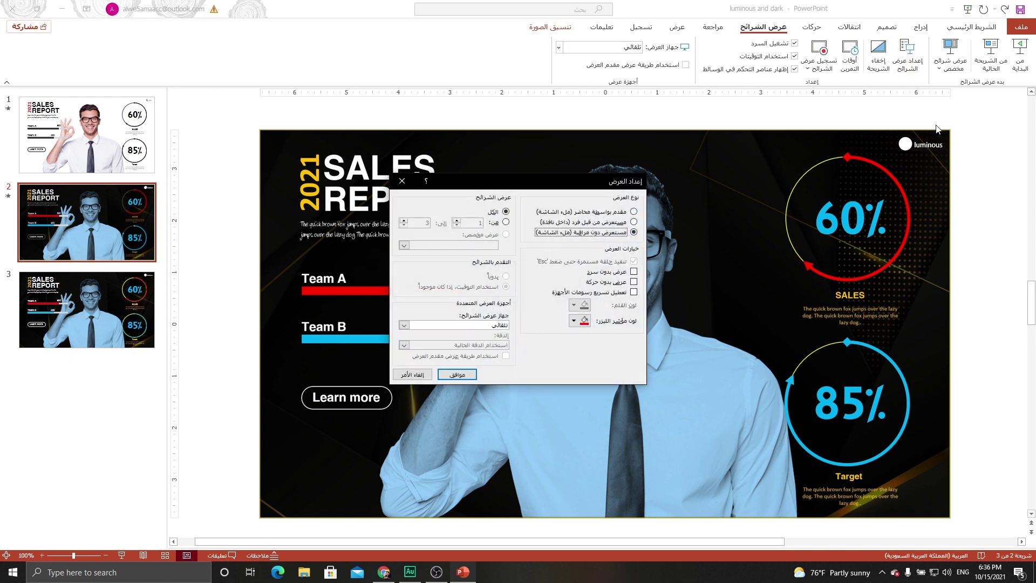
click(457, 374)
scroll(798, 486, up, 2)
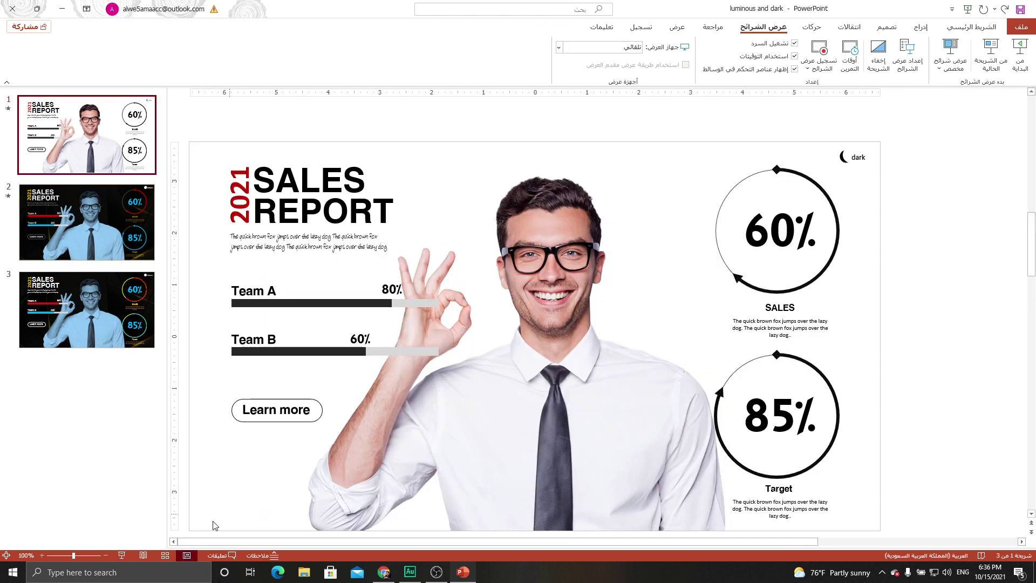
click(120, 555)
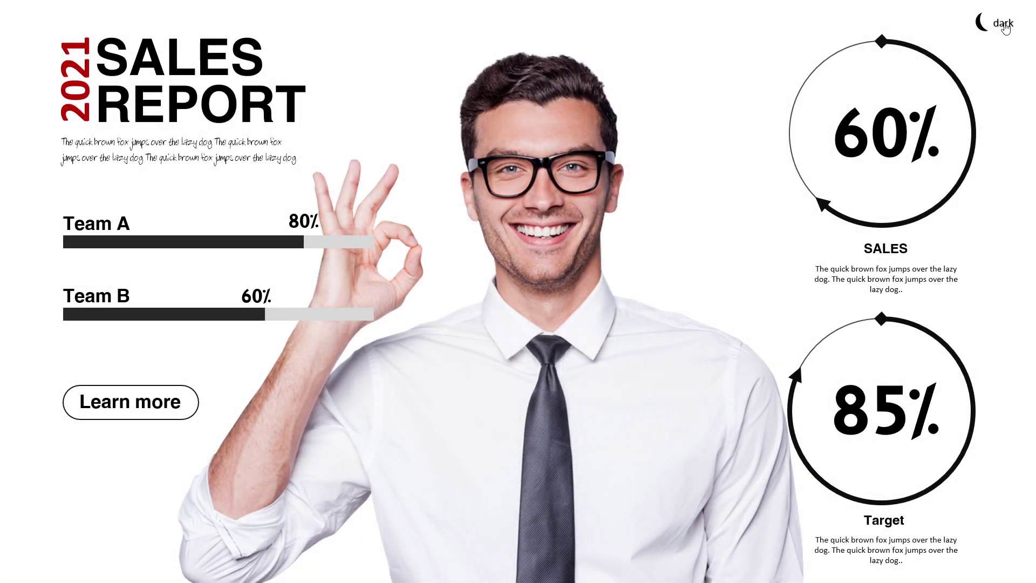
click(1006, 27)
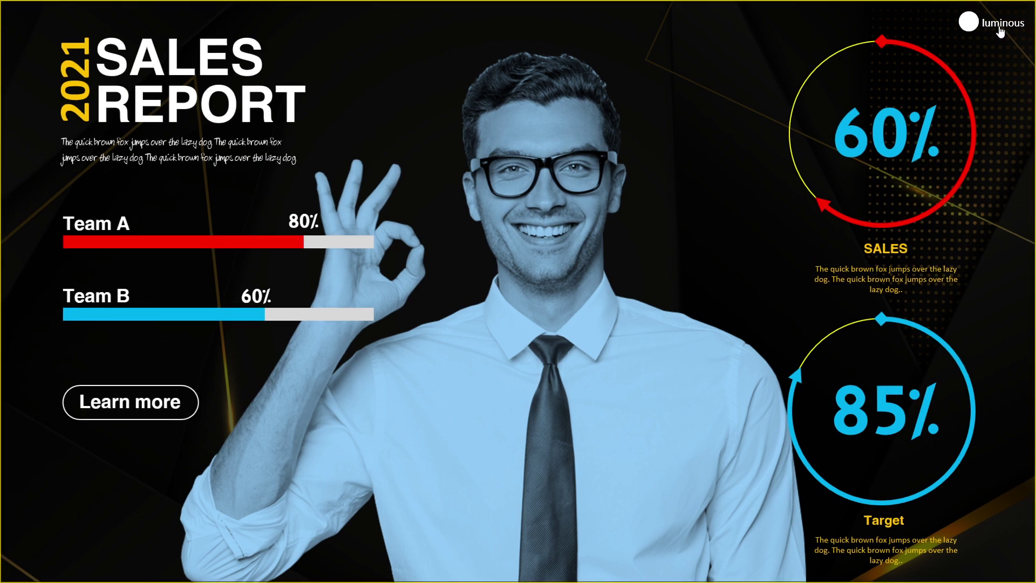
click(1000, 27)
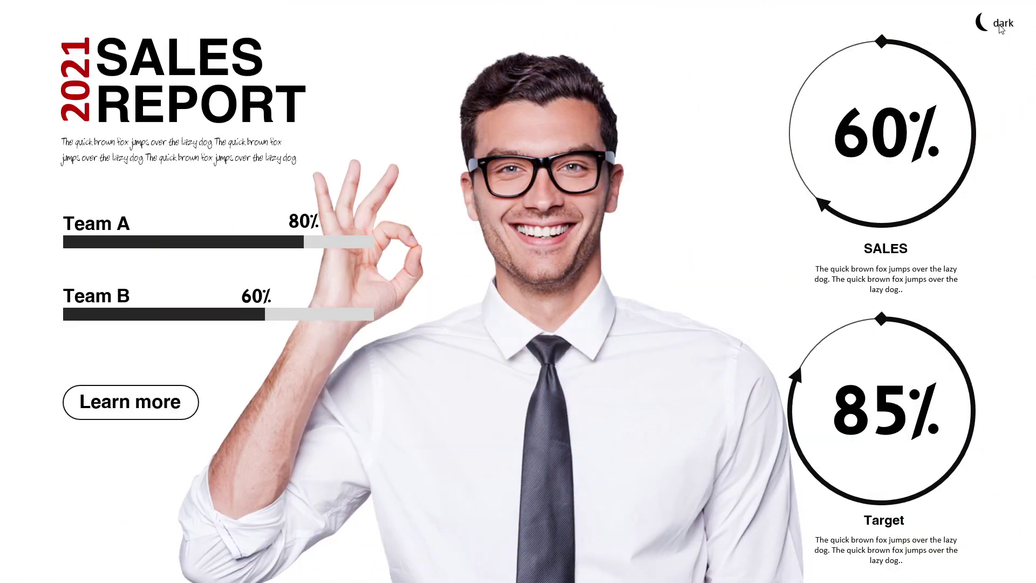
key(Escape)
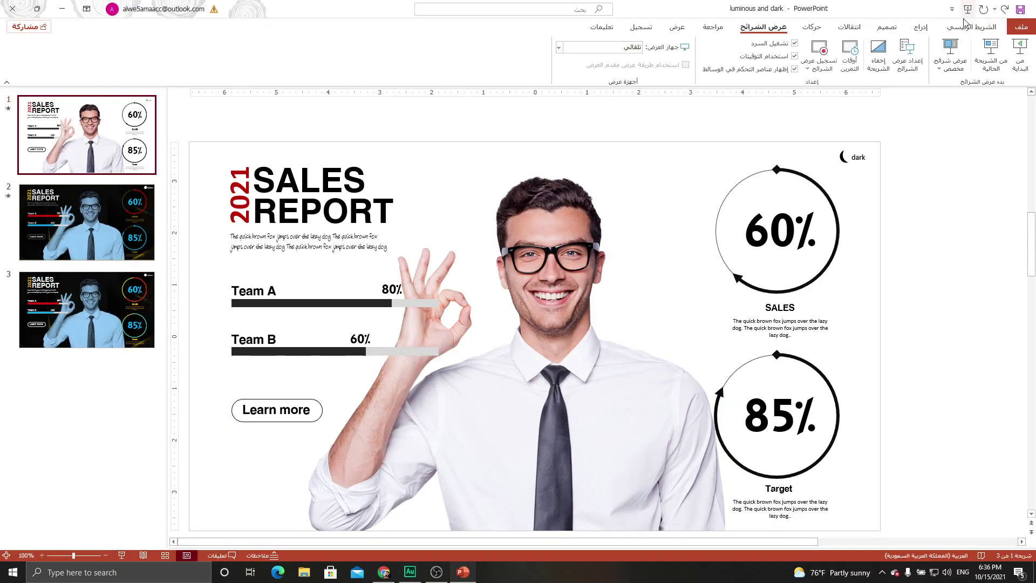
In PowerPoint Options > Language, move English to the top of the display languages.
click(1015, 30)
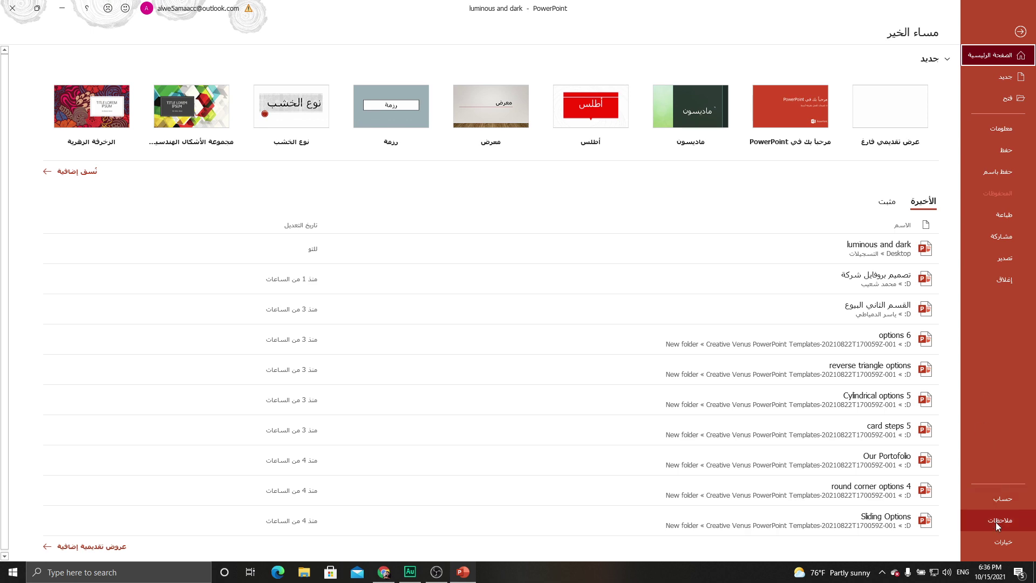
click(999, 543)
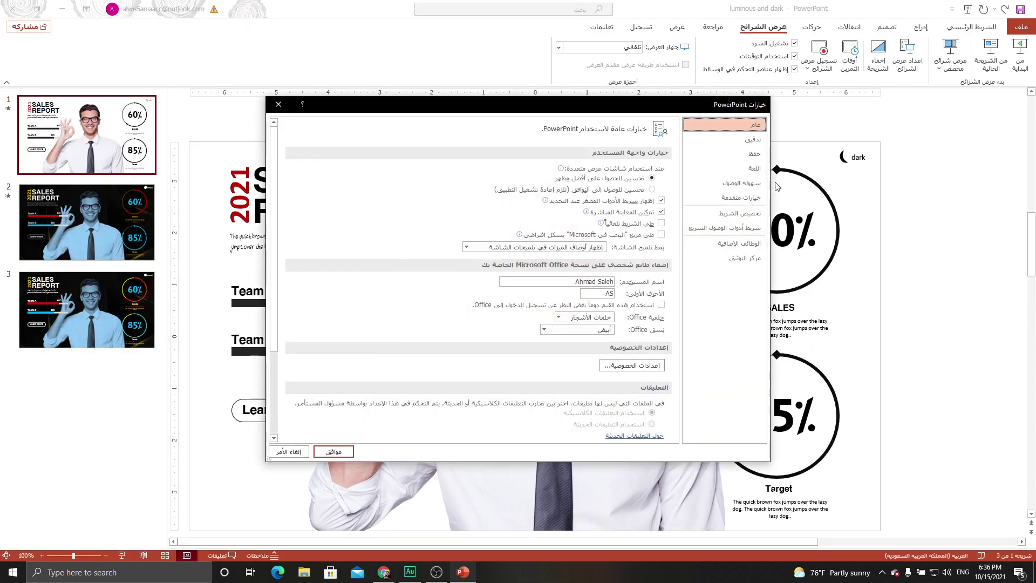
click(754, 168)
click(610, 190)
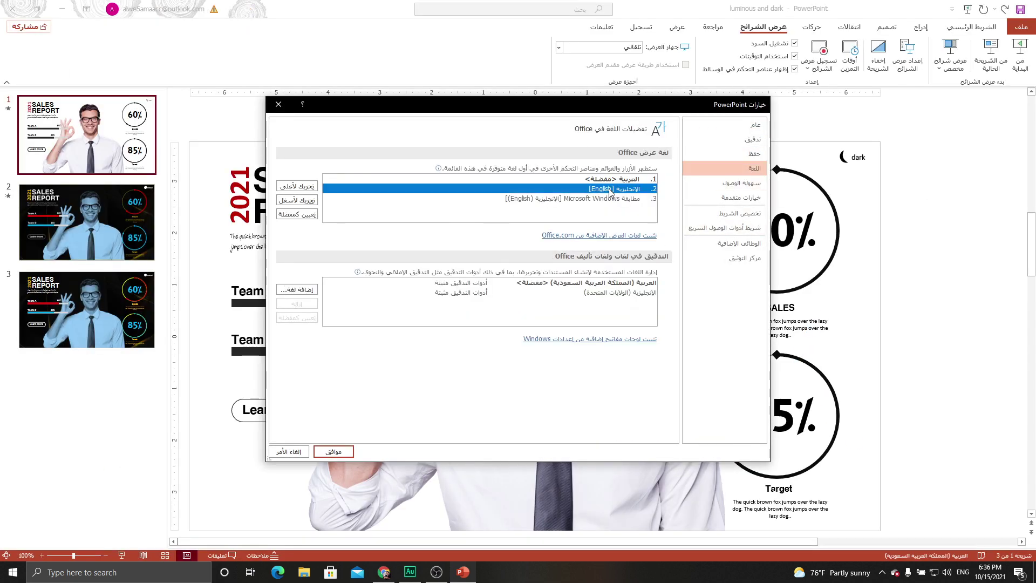
click(298, 187)
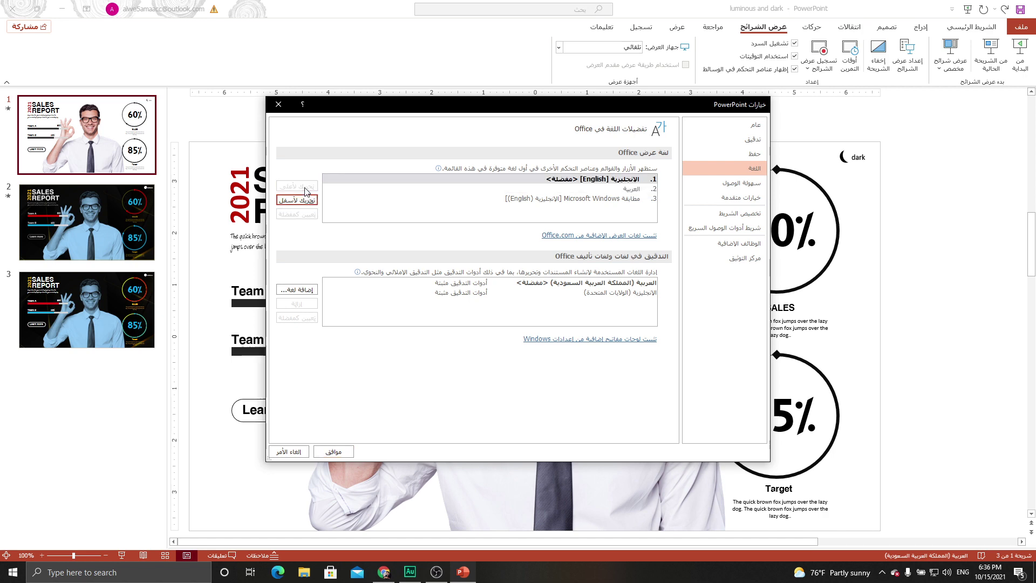
click(335, 451)
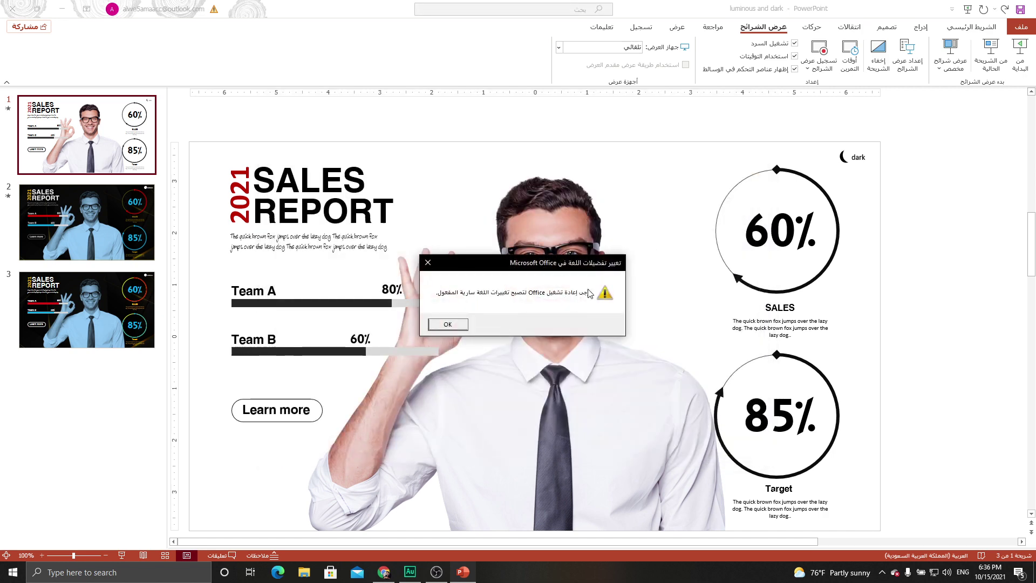
click(448, 323)
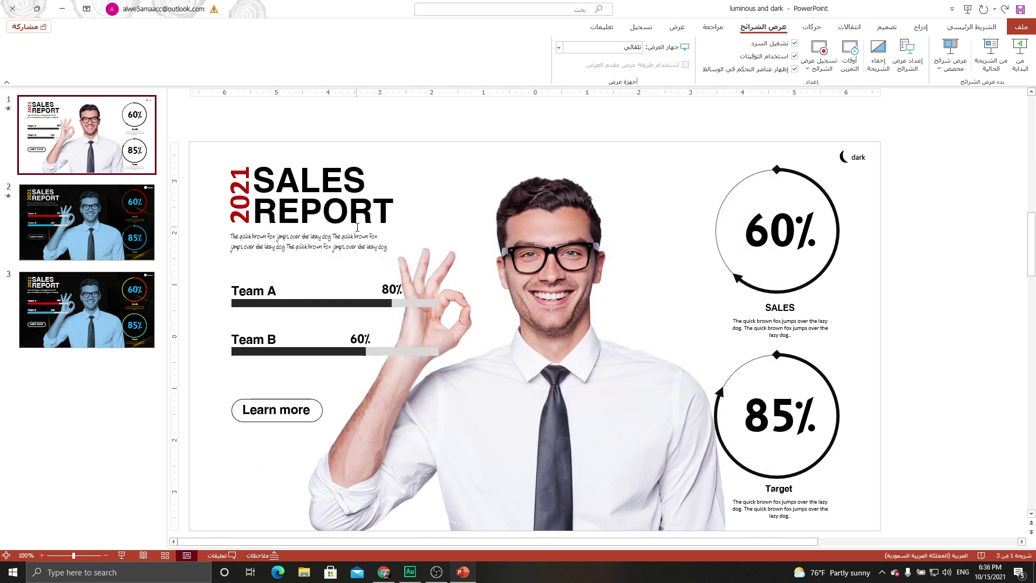
Close and relaunch PowerPoint, then open 'luminous and dark' from the Recent list.
click(12, 8)
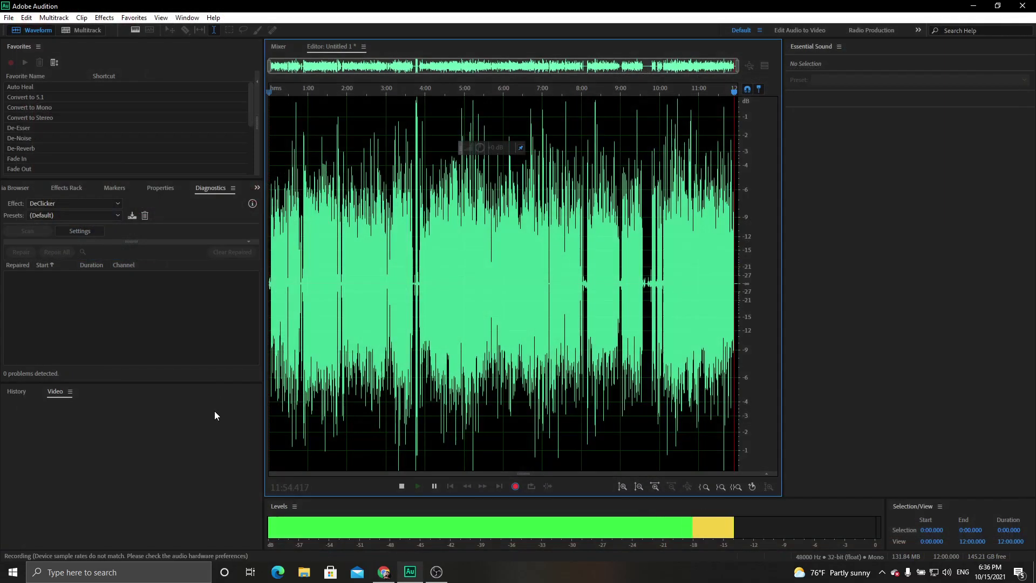
click(115, 570)
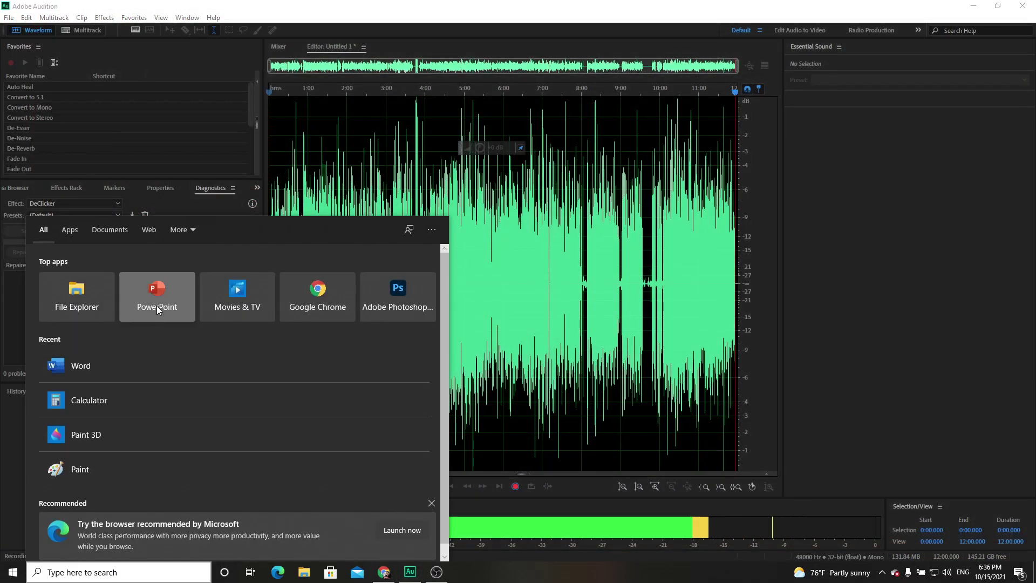
click(156, 302)
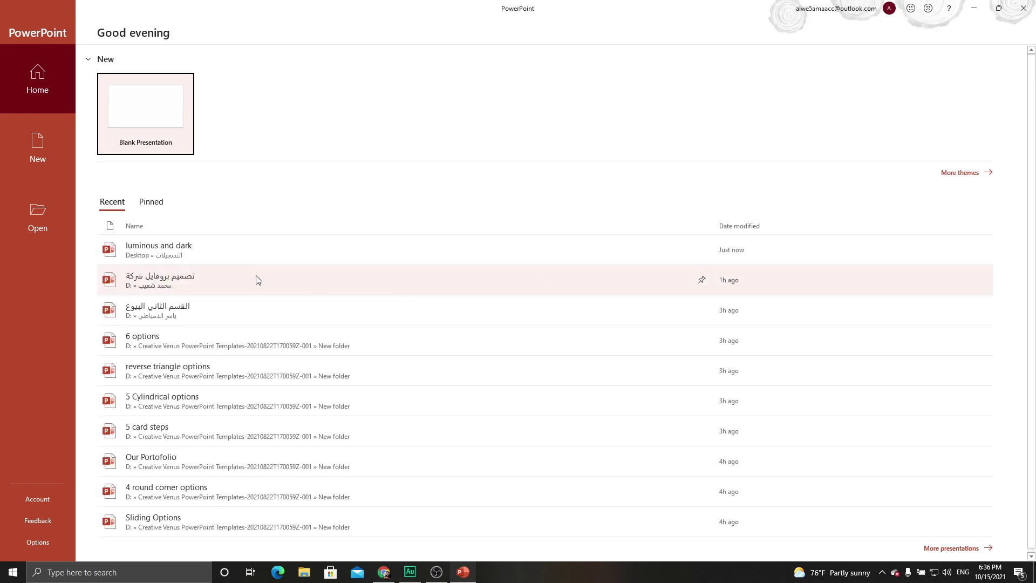
click(153, 251)
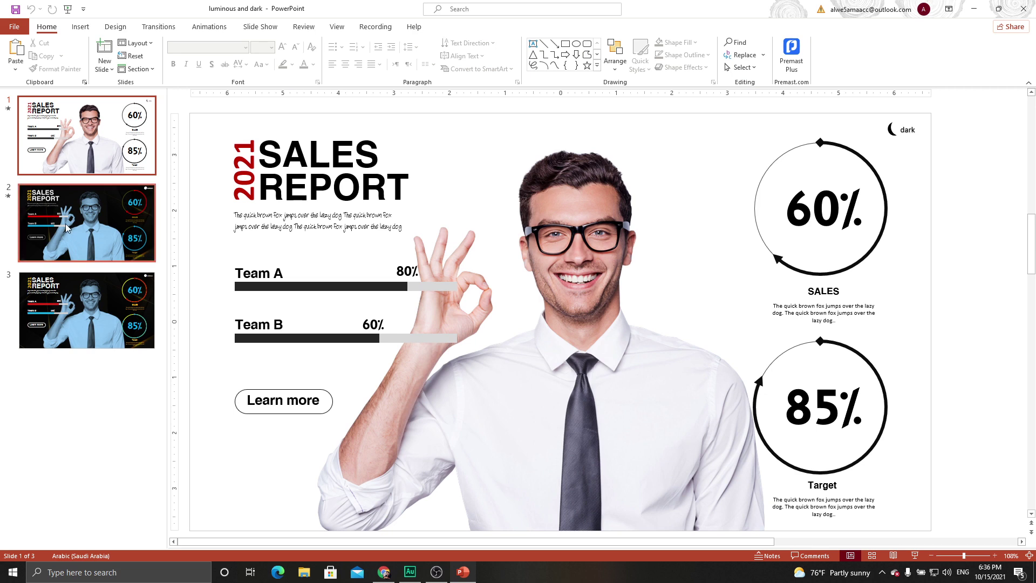
Delete the duplicate dark slide 2 and return to the light slide 1.
click(114, 222)
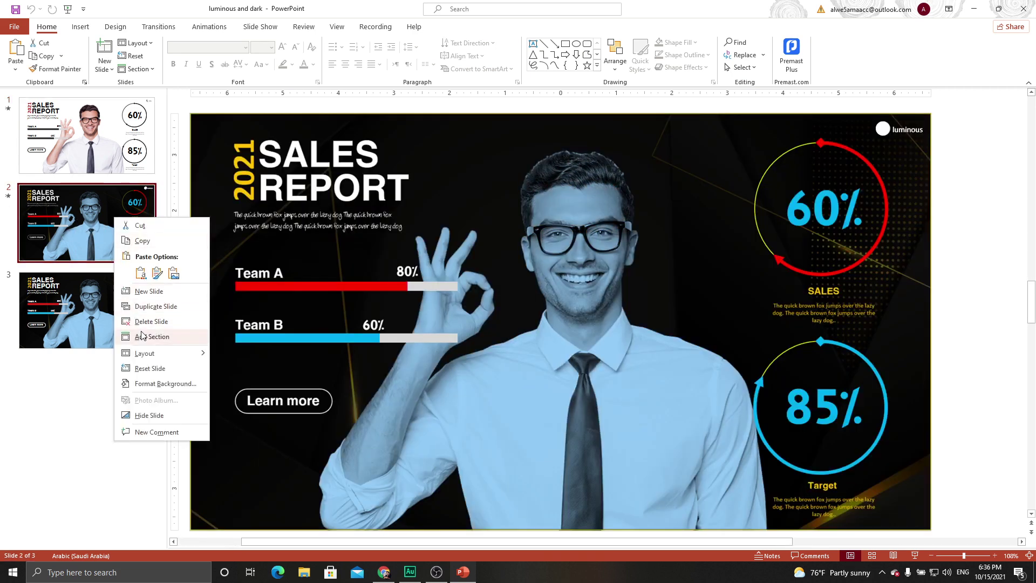
click(145, 322)
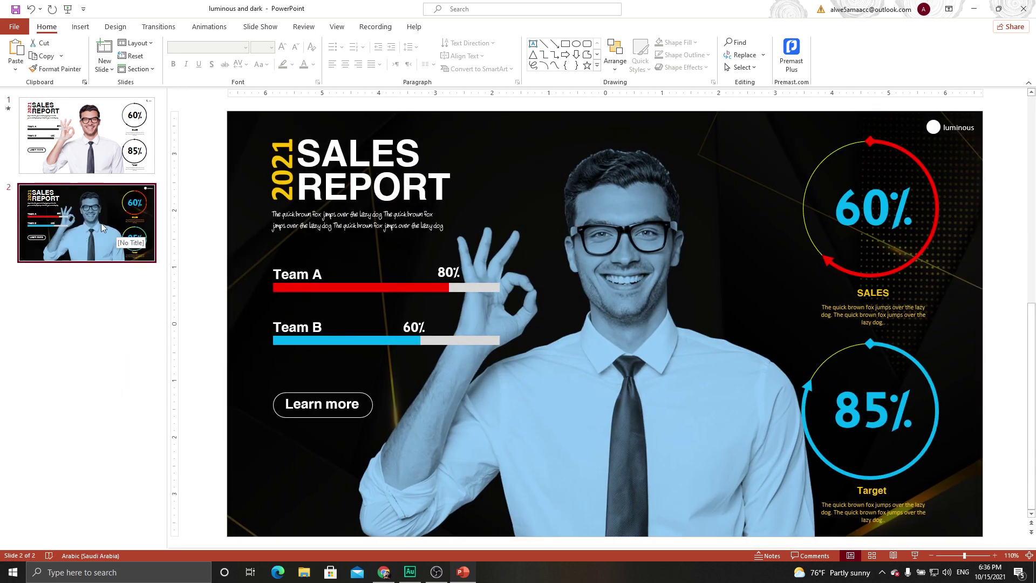
click(100, 145)
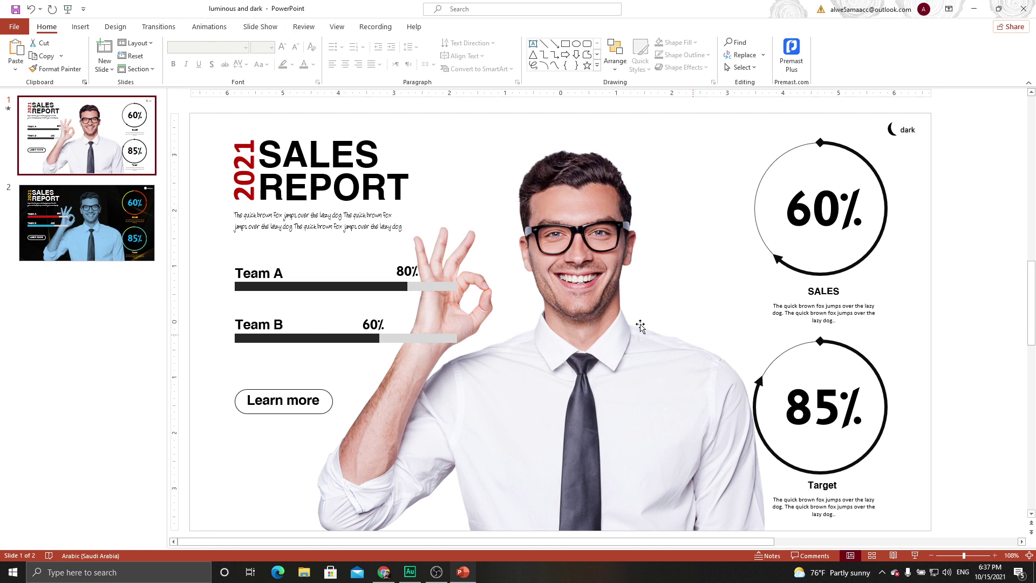
Inspect the Team A bar group and its dark 80% bar, then switch to dark slide 2.
click(314, 284)
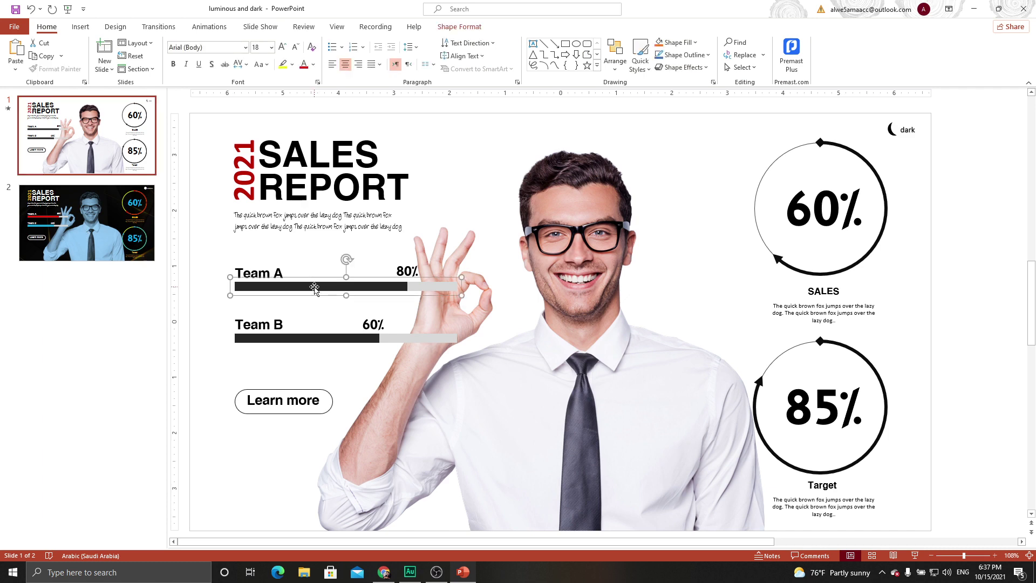
click(315, 287)
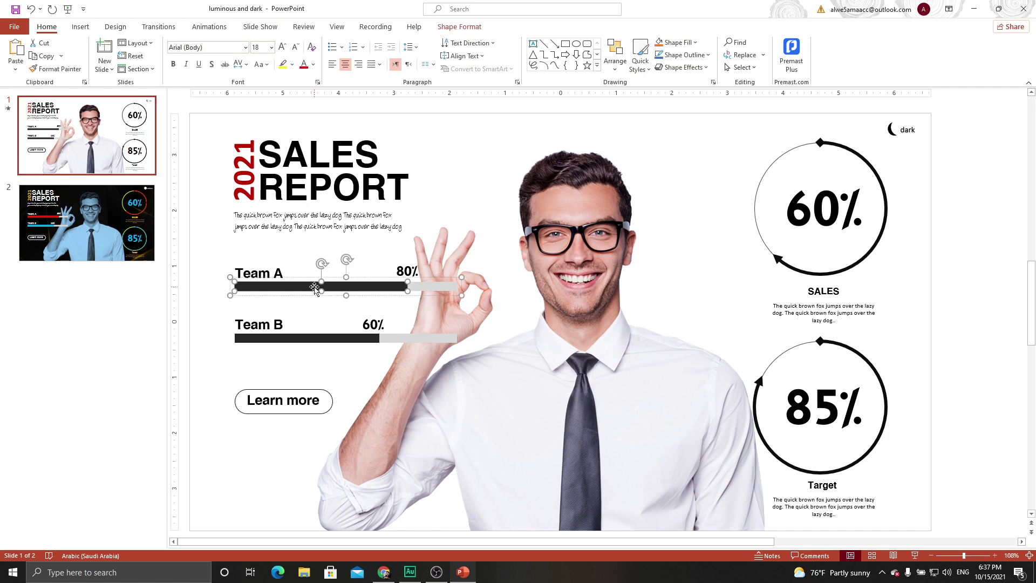
click(79, 243)
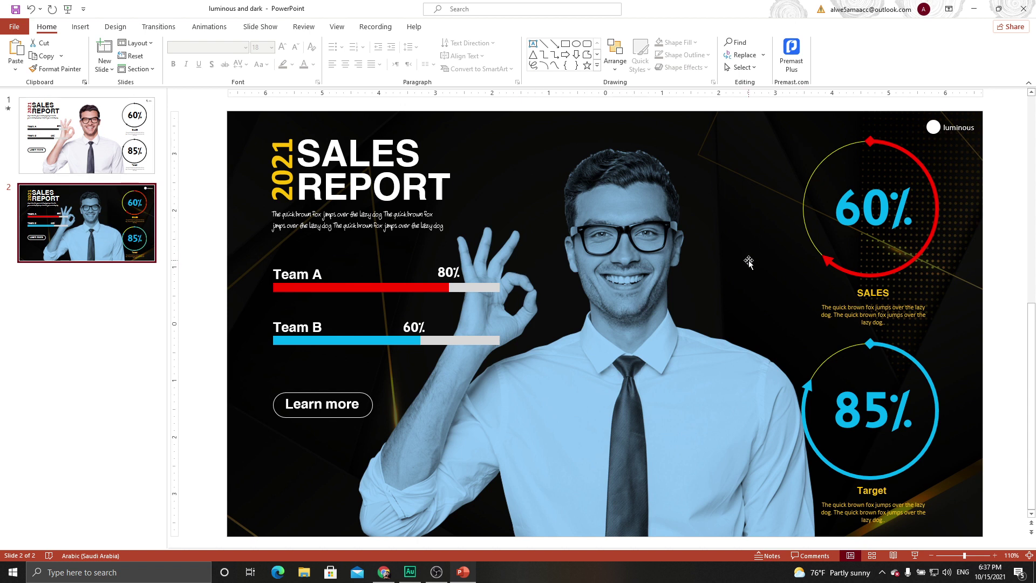
Preview the dark luminous slide as a full-screen slide show.
click(916, 557)
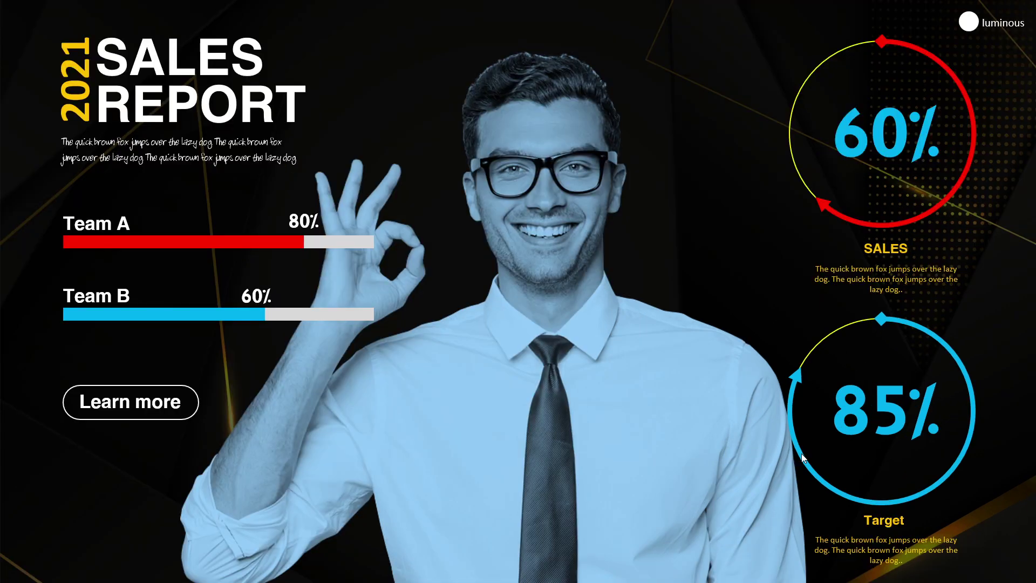
key(Escape)
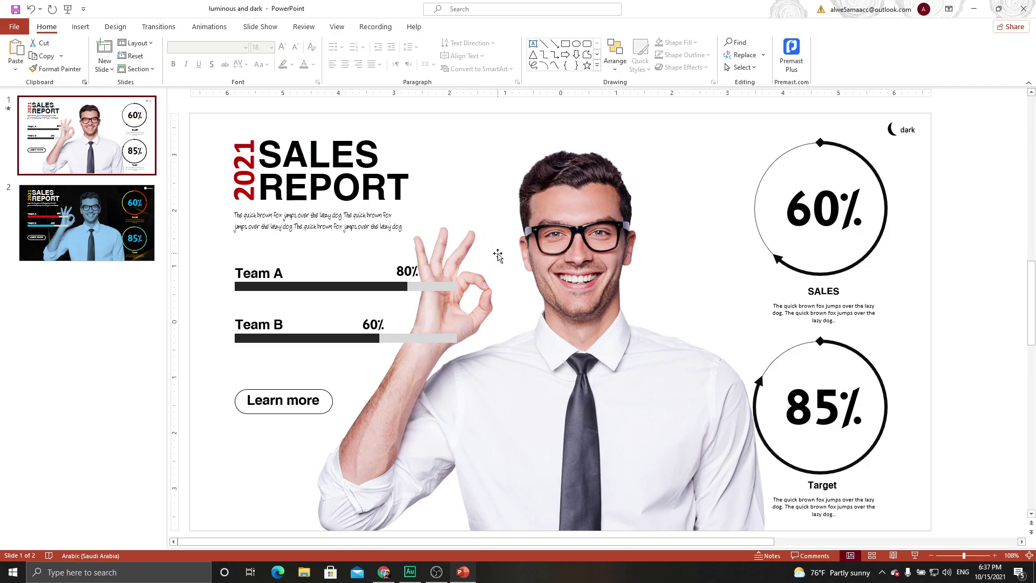
ctrl+scroll(552, 271, down, 3)
Delete the stray picture frame and paste a full-slide picture of the dark slide onto slide 1.
click(852, 195)
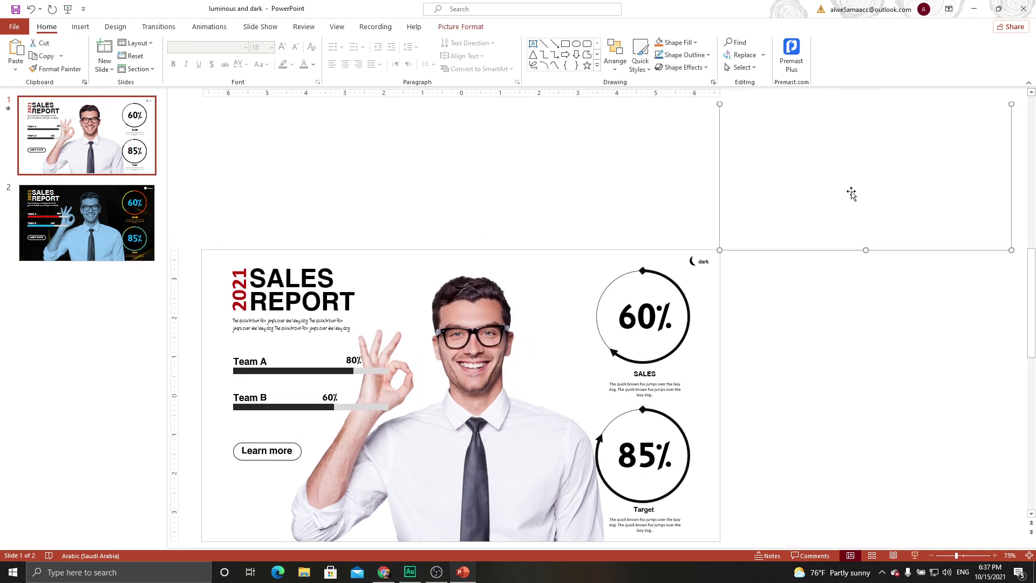
key(Delete)
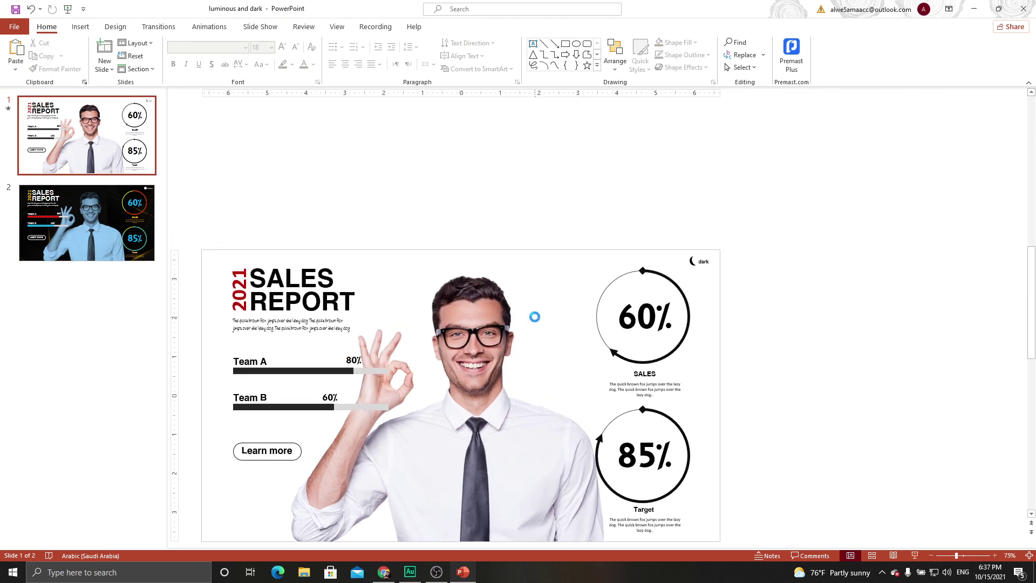
key(ctrl+v)
ctrl+scroll(504, 328, down, 1)
ctrl+scroll(503, 328, up, 4)
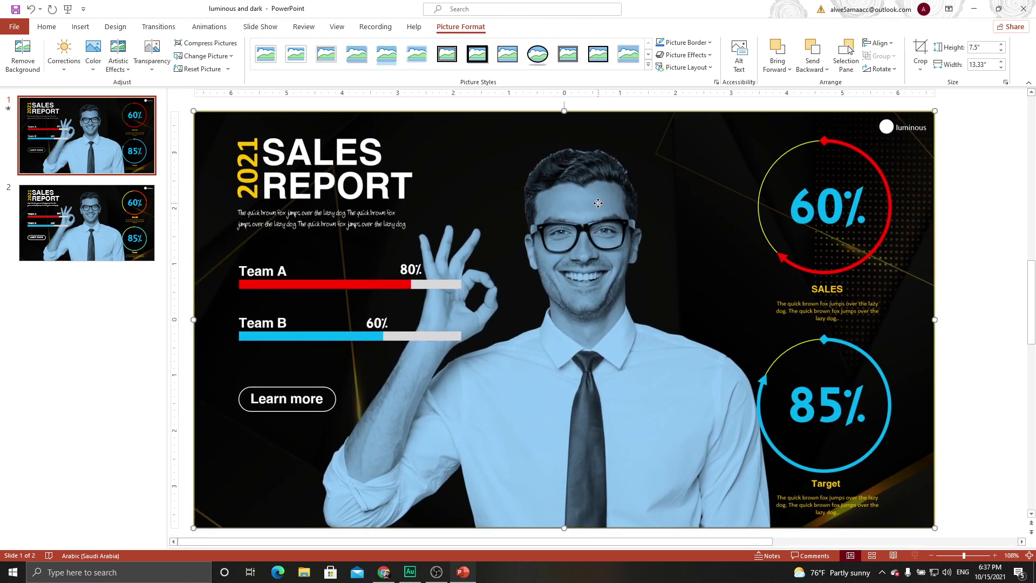
Crop the dark picture to a 1:1 oval circle and drag it past slide 1's top-right corner.
click(922, 69)
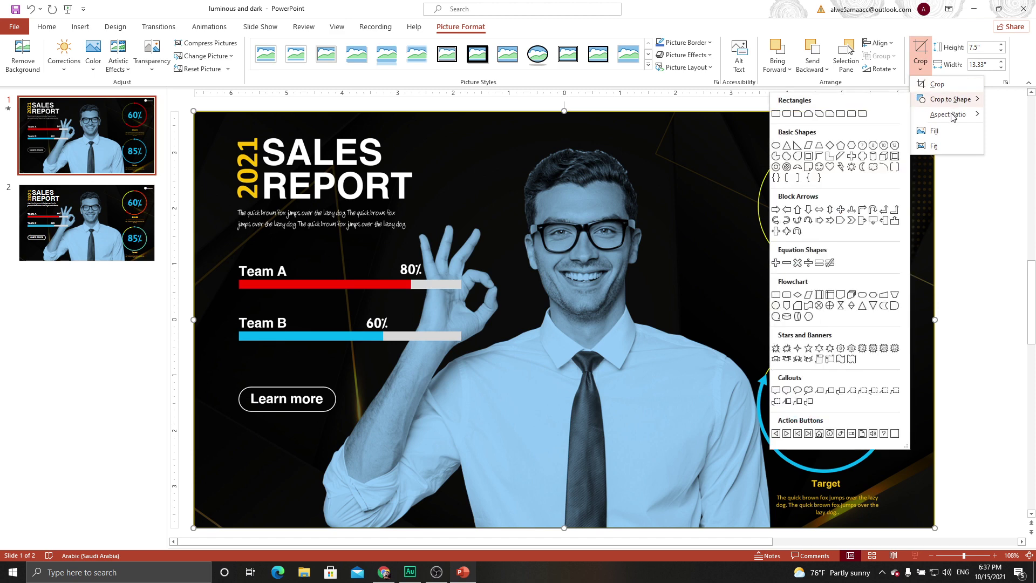
click(1004, 135)
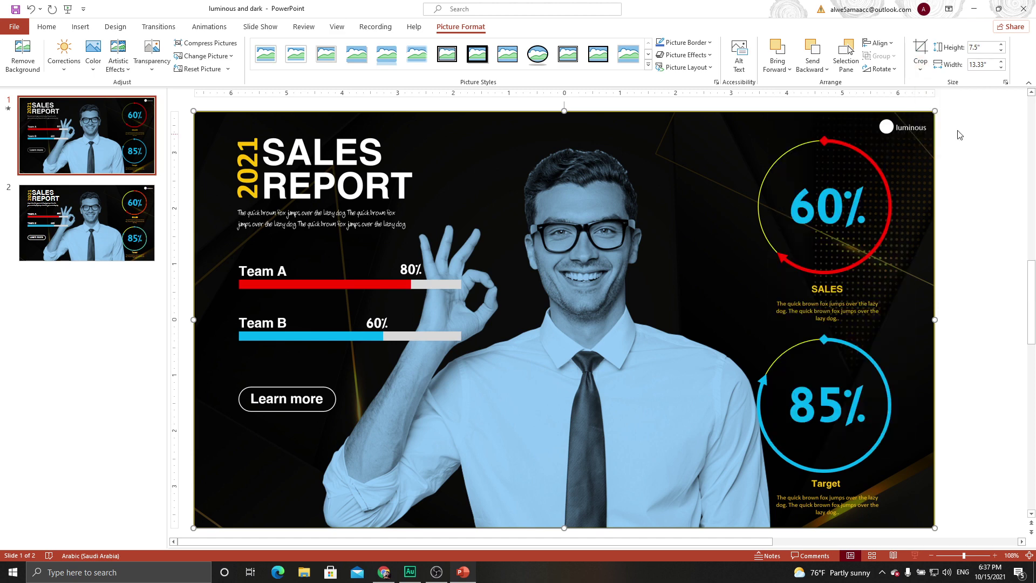
click(920, 69)
mouse_move(950, 99)
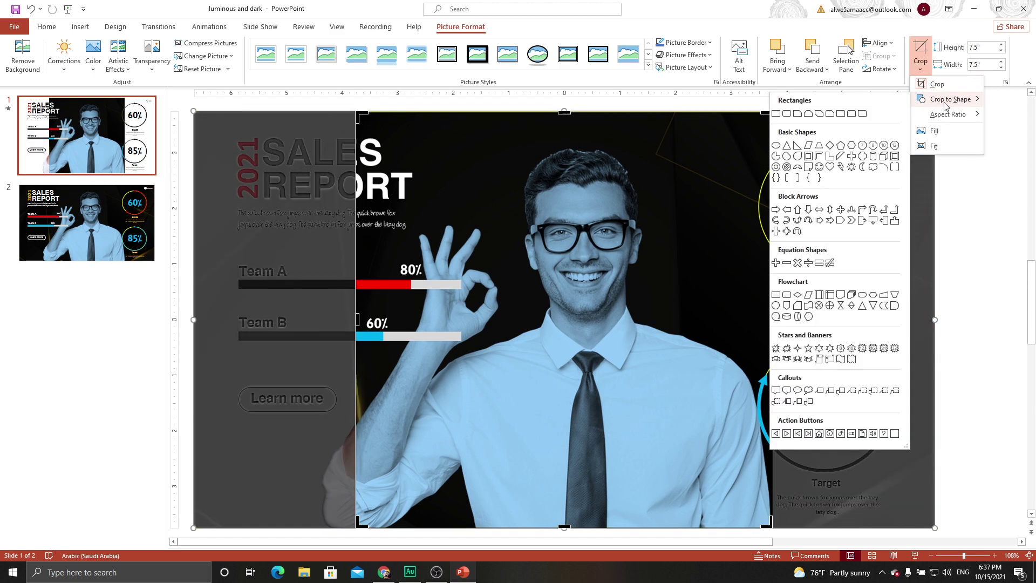
click(776, 145)
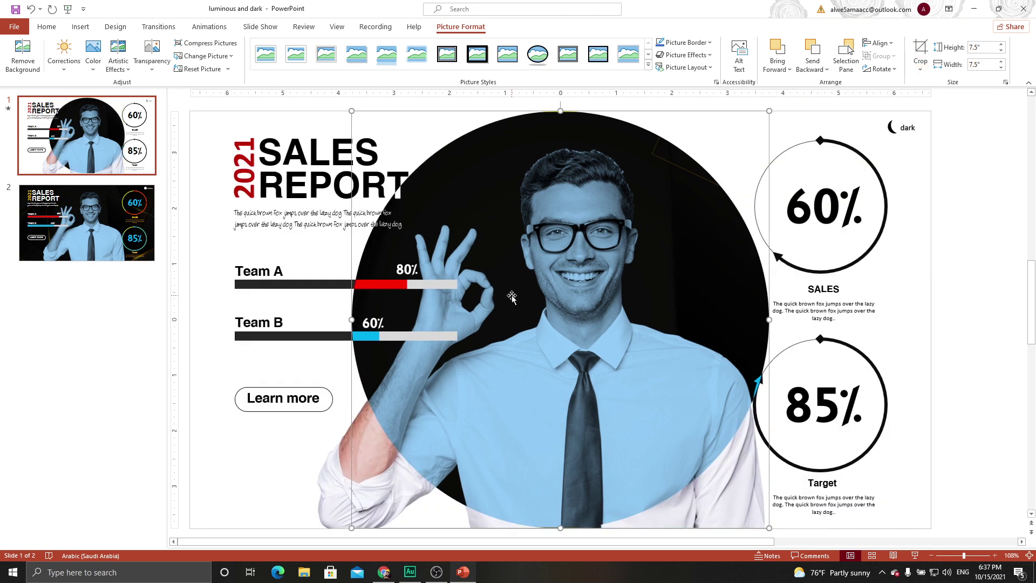
click(920, 53)
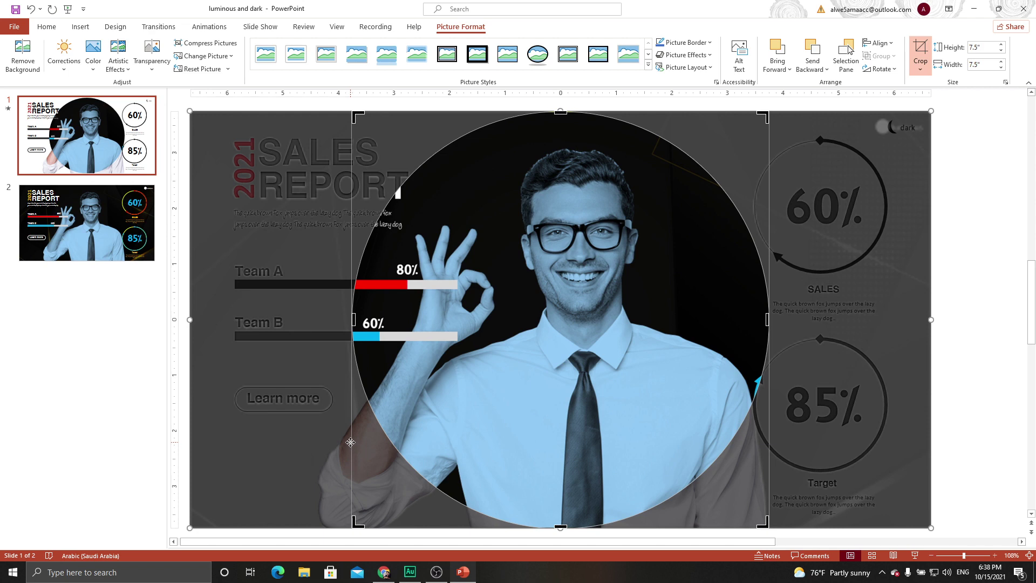
mouse_move(350, 442)
mouse_down()
mouse_move(904, 140)
mouse_move(973, 202)
mouse_move(980, 113)
mouse_up()
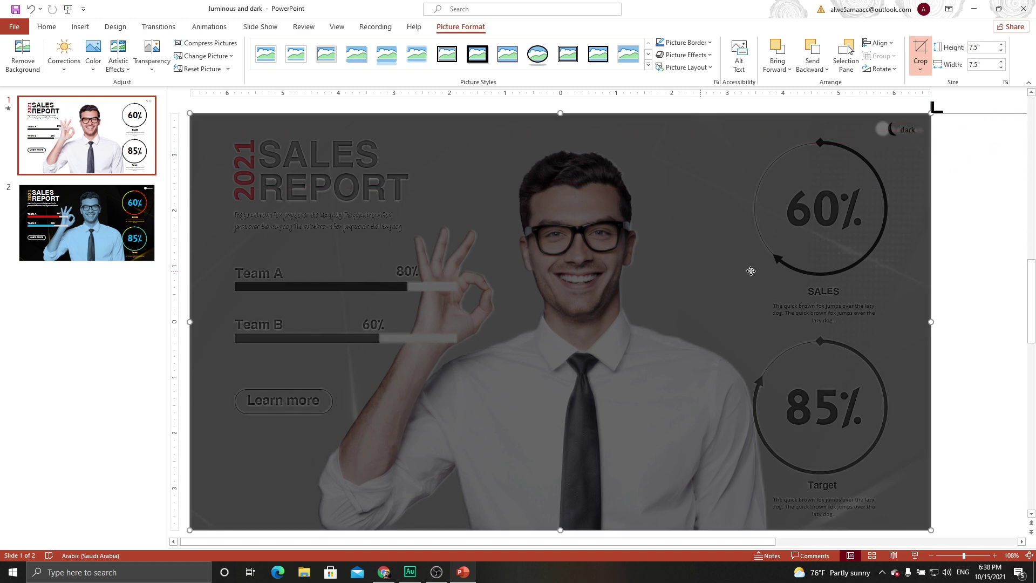
click(975, 263)
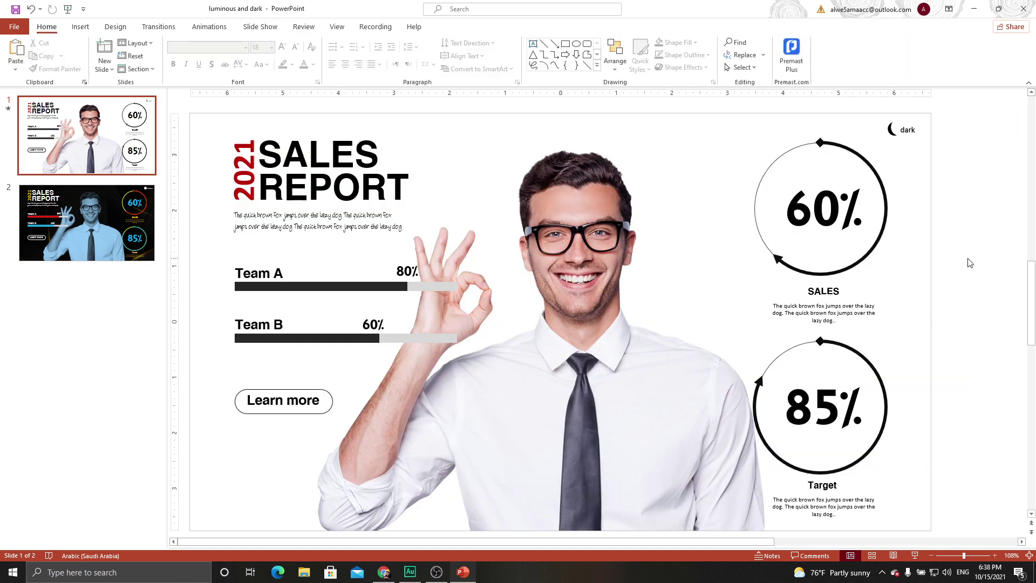
Duplicate the light slide 1 as a new slide 2.
right_click(98, 160)
click(120, 246)
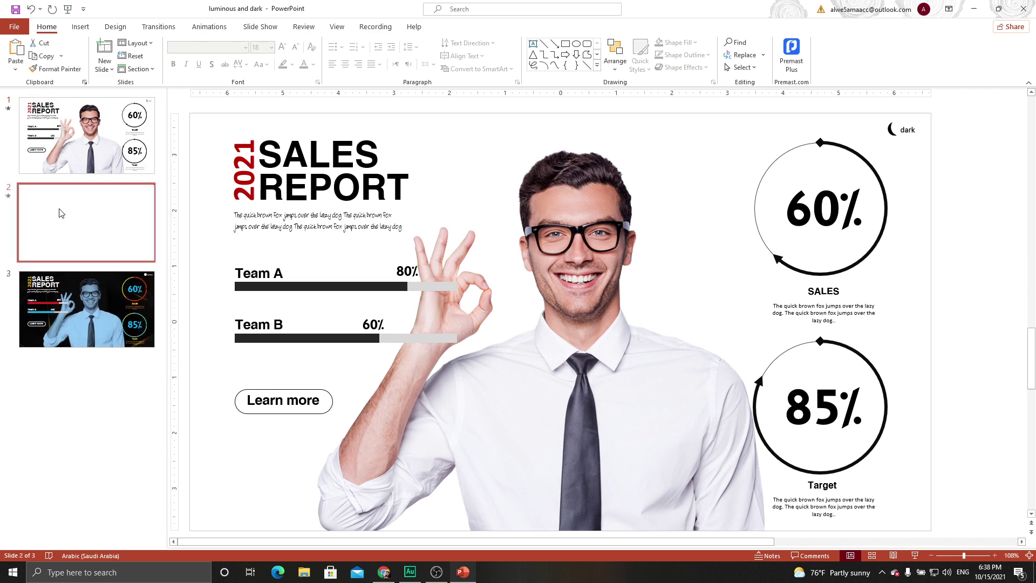
ctrl+scroll(875, 226, down, 1)
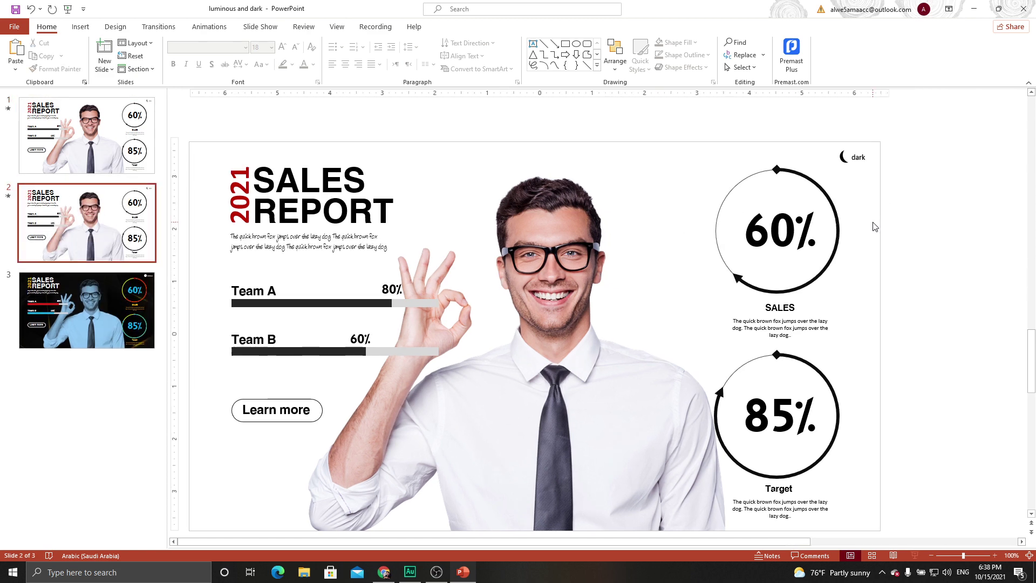
Expand the circular dark picture's crop on the new slide to fill it, then return to slide 1.
click(983, 106)
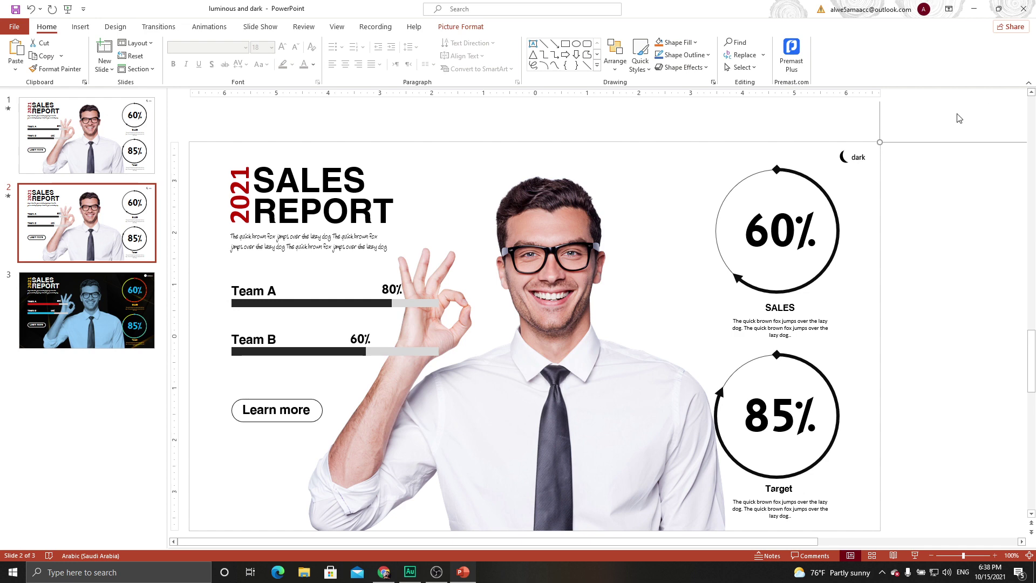
click(462, 28)
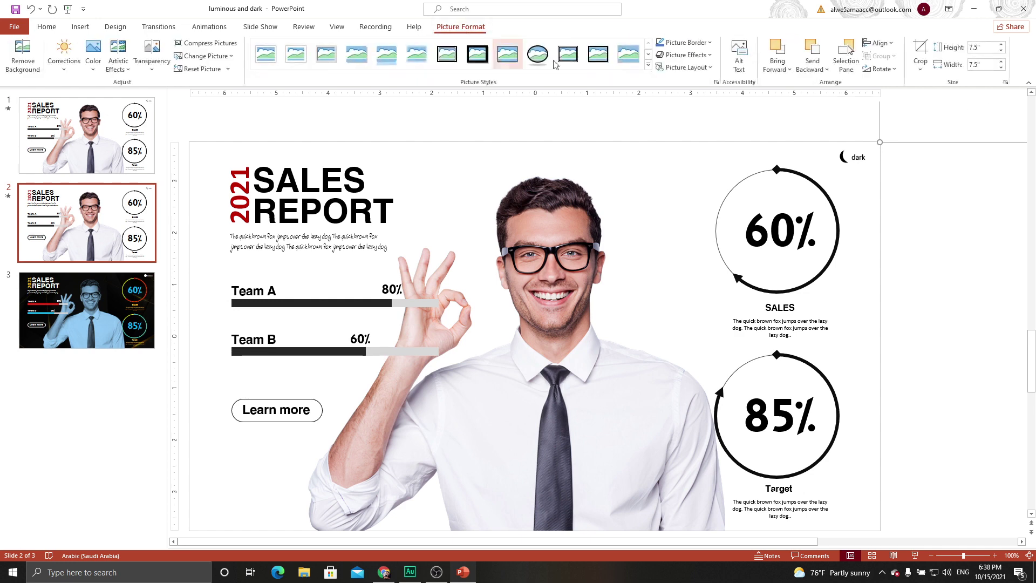
click(920, 51)
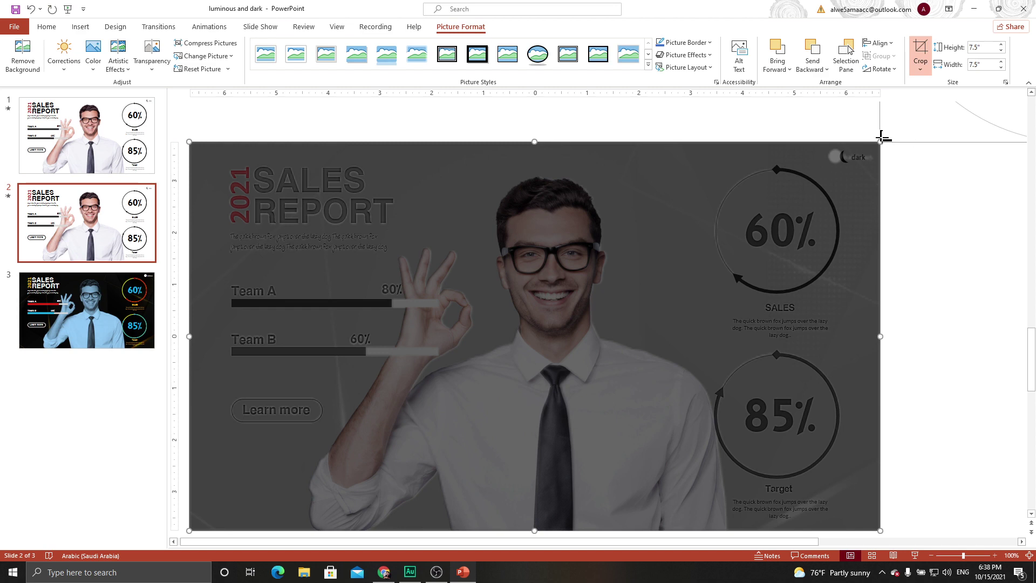
drag(880, 138, 150, 408)
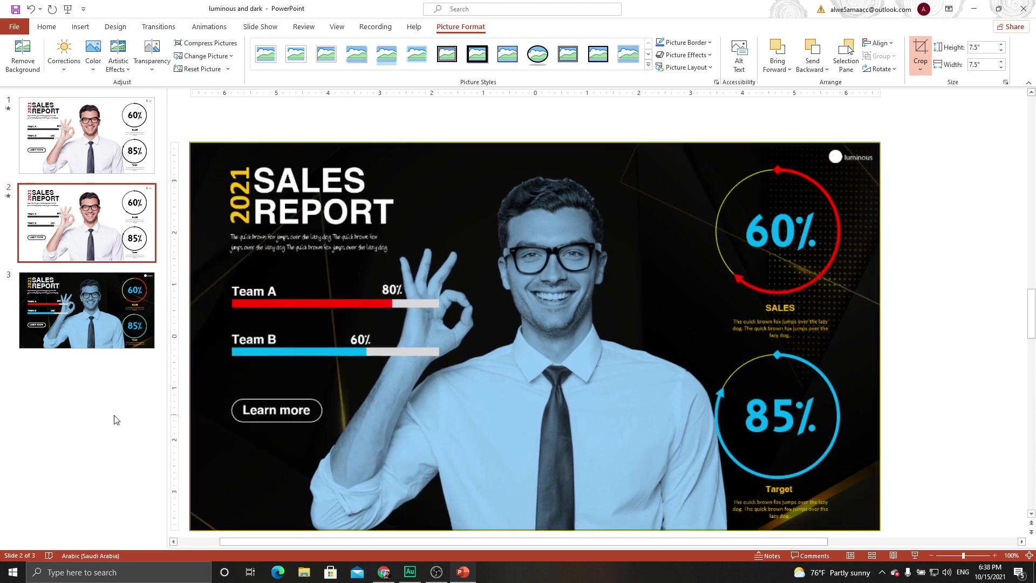
click(222, 330)
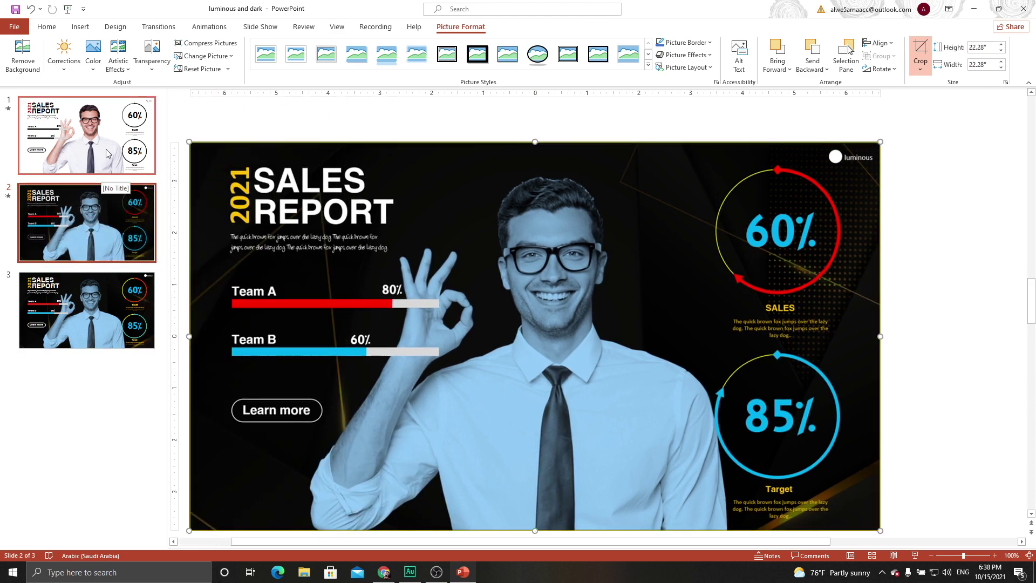
click(82, 162)
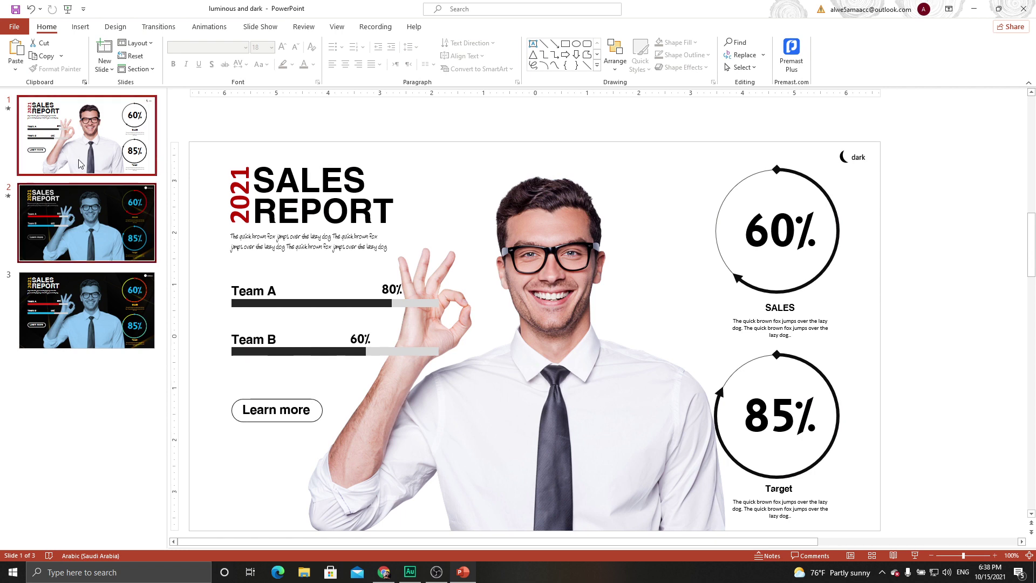
click(159, 27)
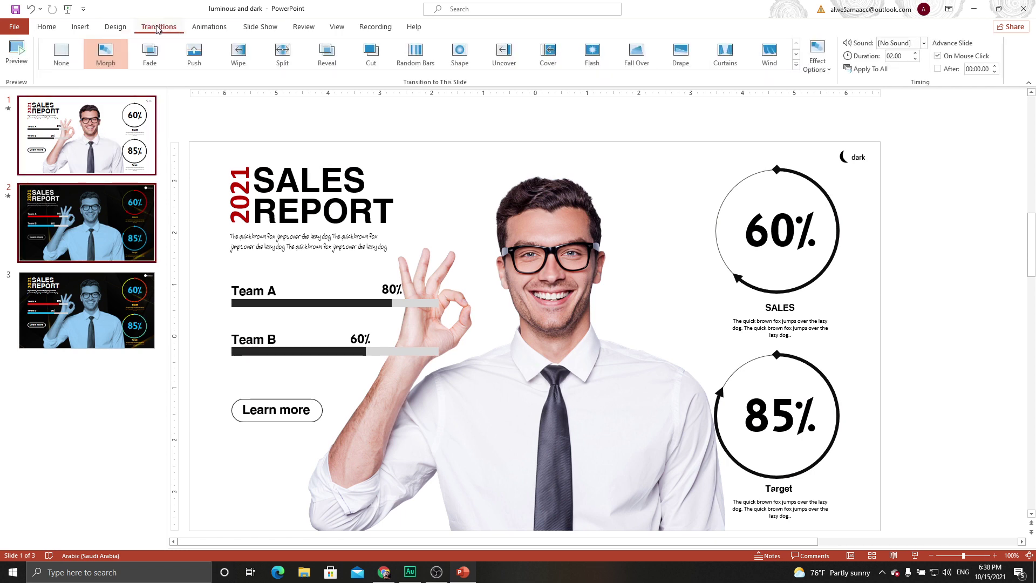
Apply the Morph transition to slide 1 and set the show type to Browsed at a kiosk.
click(114, 68)
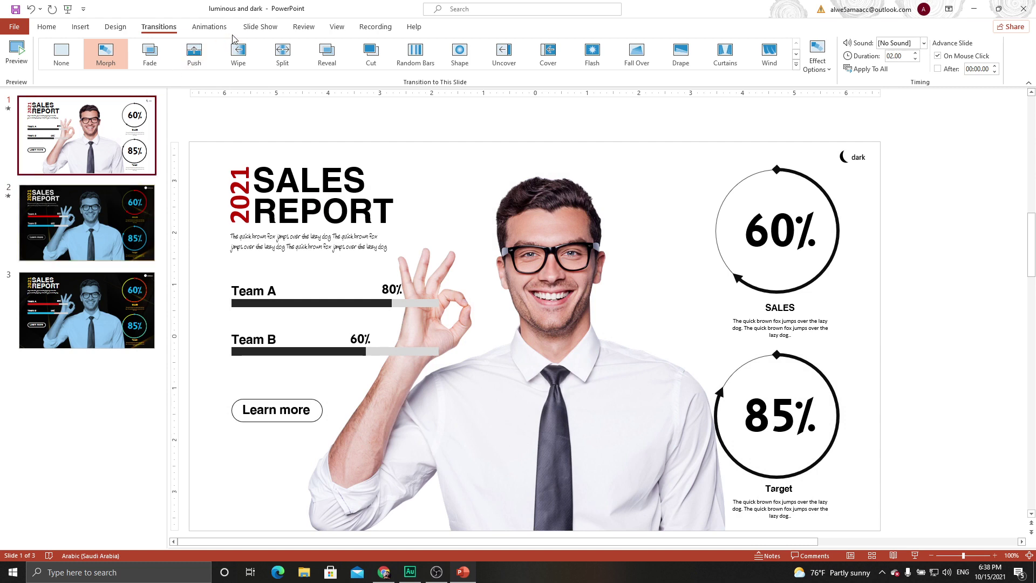
click(261, 30)
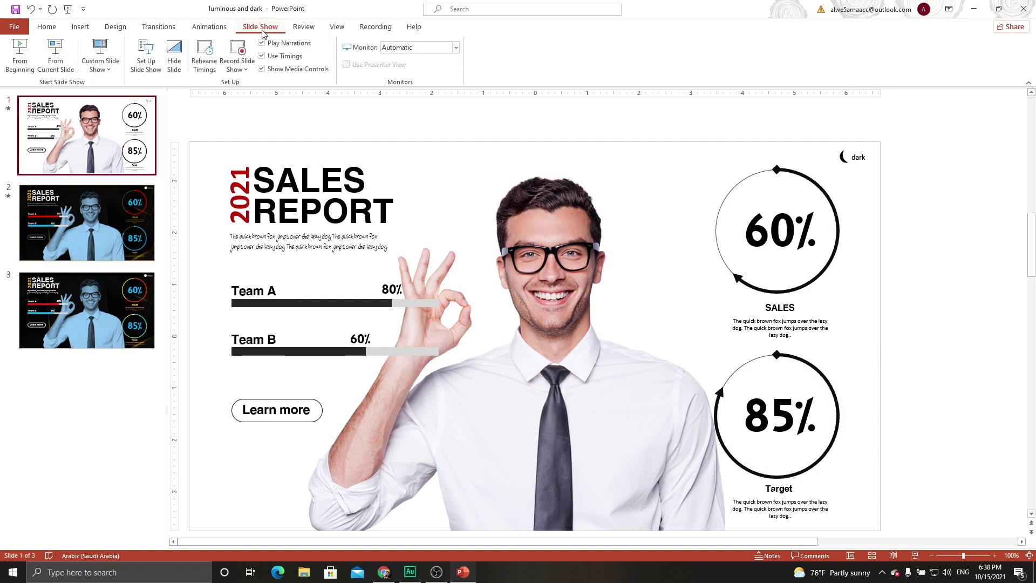
click(145, 64)
click(413, 233)
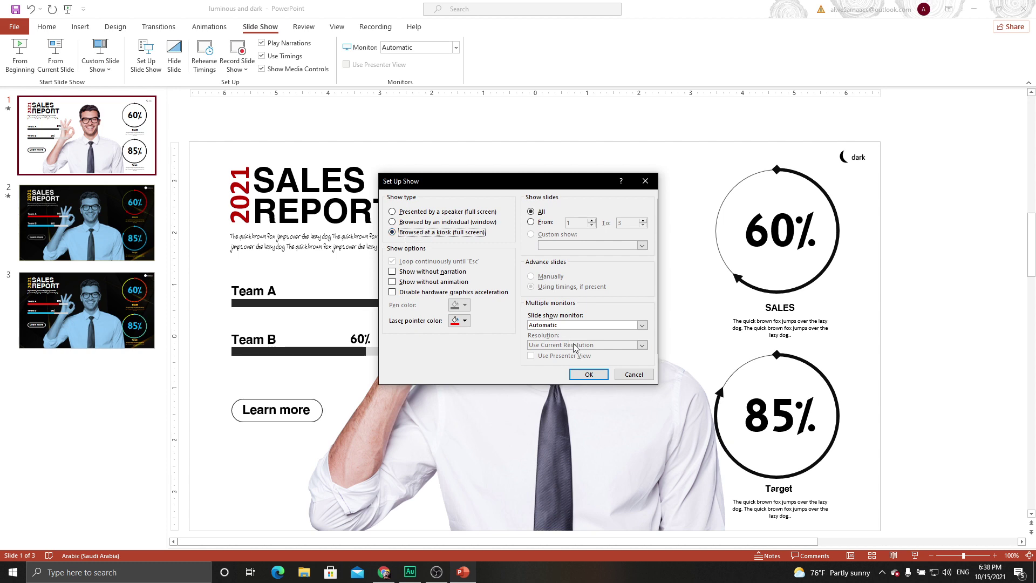
click(589, 374)
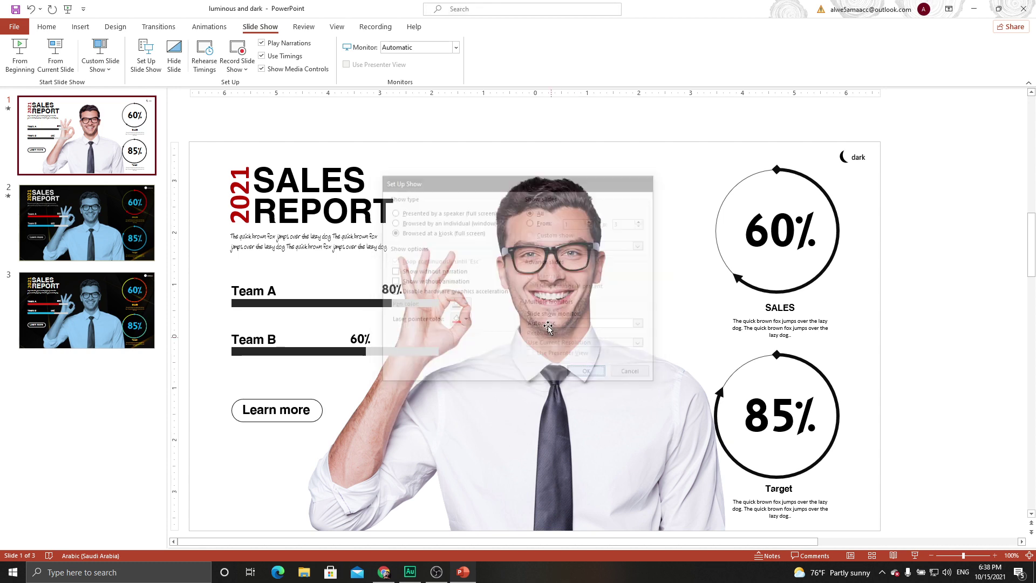
Give the 'dark' label on slide 1 a click action hyperlinking to Slide 2, then move to slide 2.
click(862, 158)
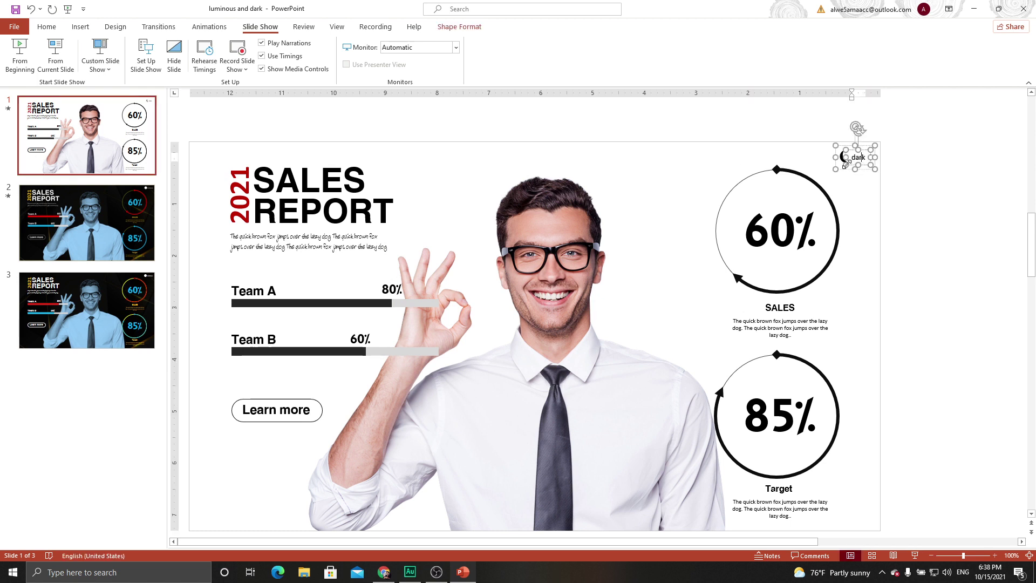
click(851, 167)
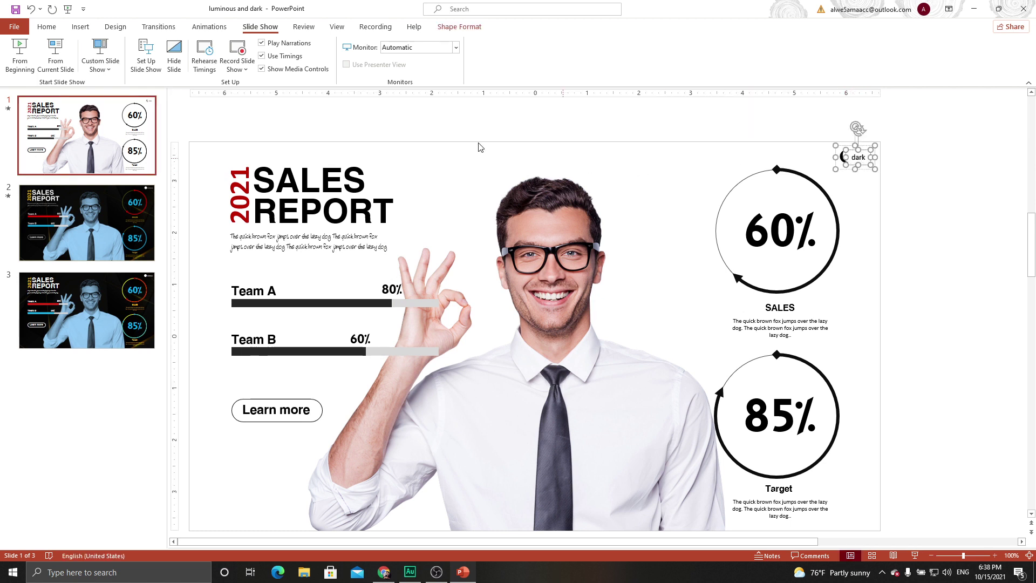
click(82, 28)
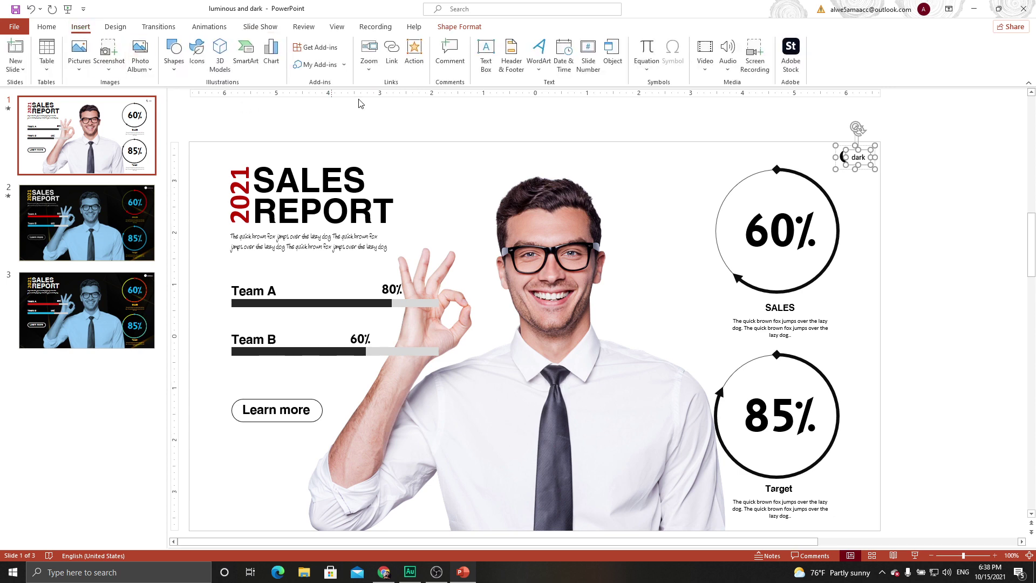
click(414, 53)
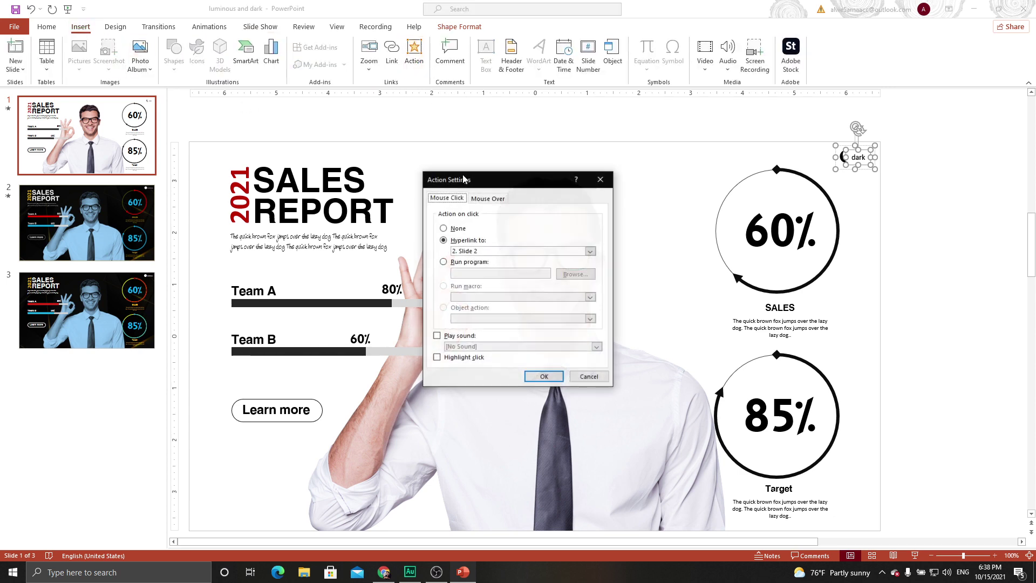
click(466, 254)
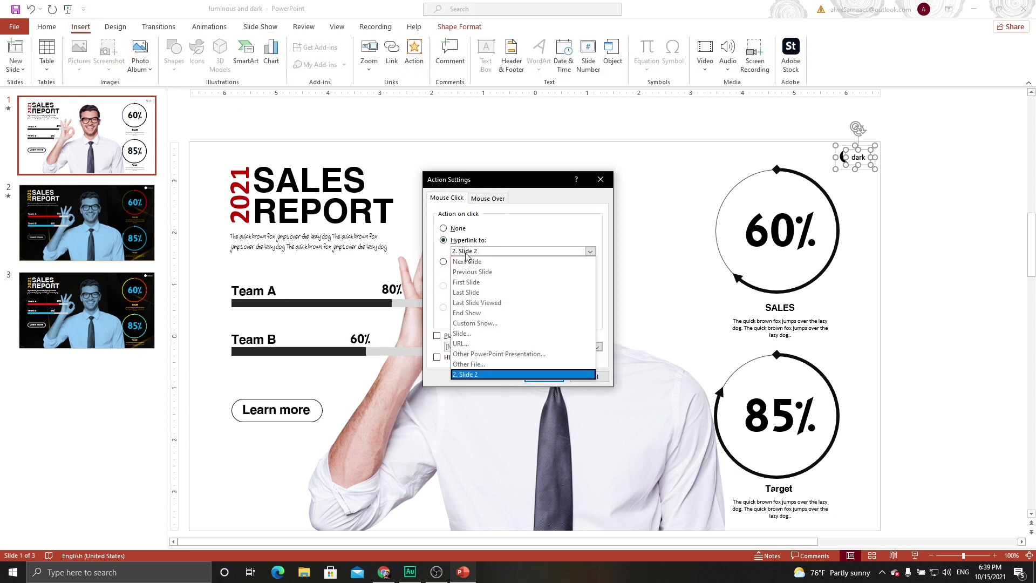
click(477, 335)
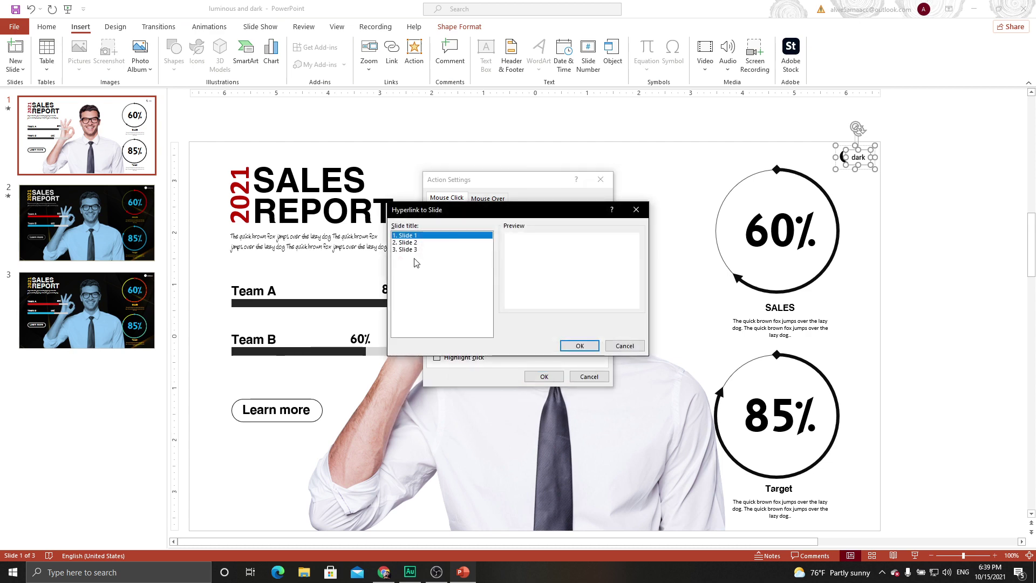
click(418, 243)
click(579, 345)
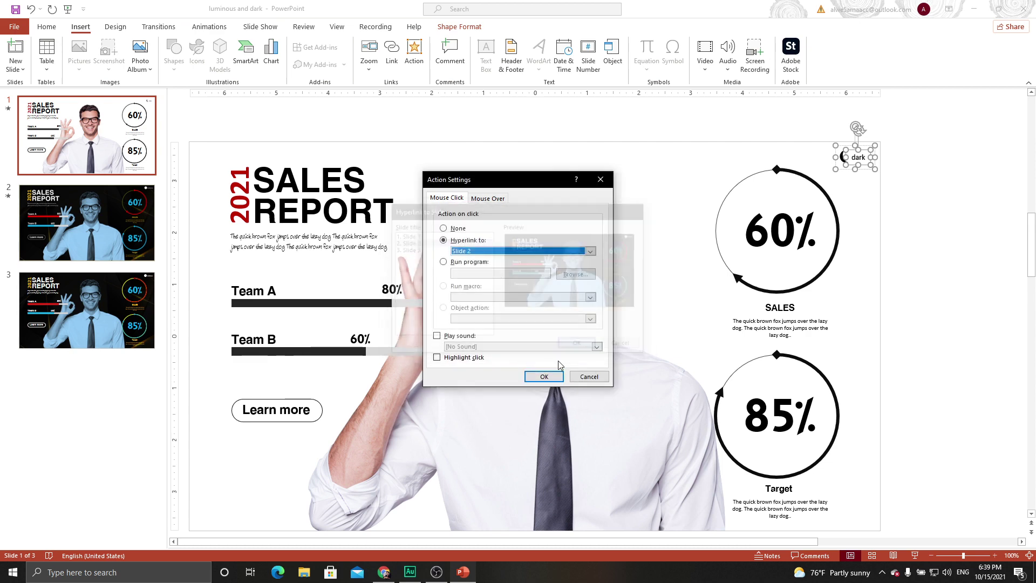
click(544, 376)
scroll(272, 323, down, 1)
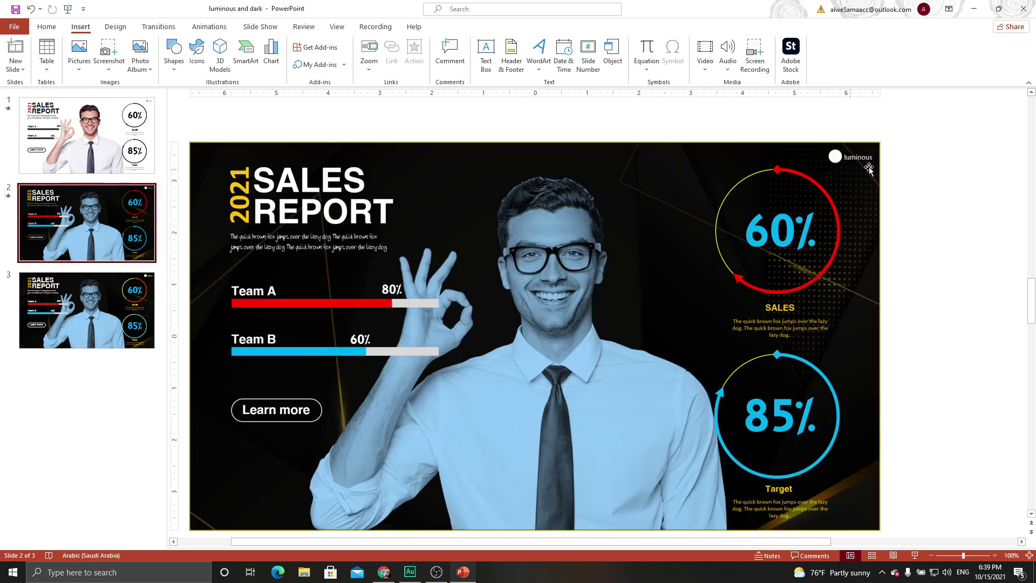
Copy the 'luminous' logo from slide 3 and paste it onto slide 2.
click(89, 313)
click(89, 309)
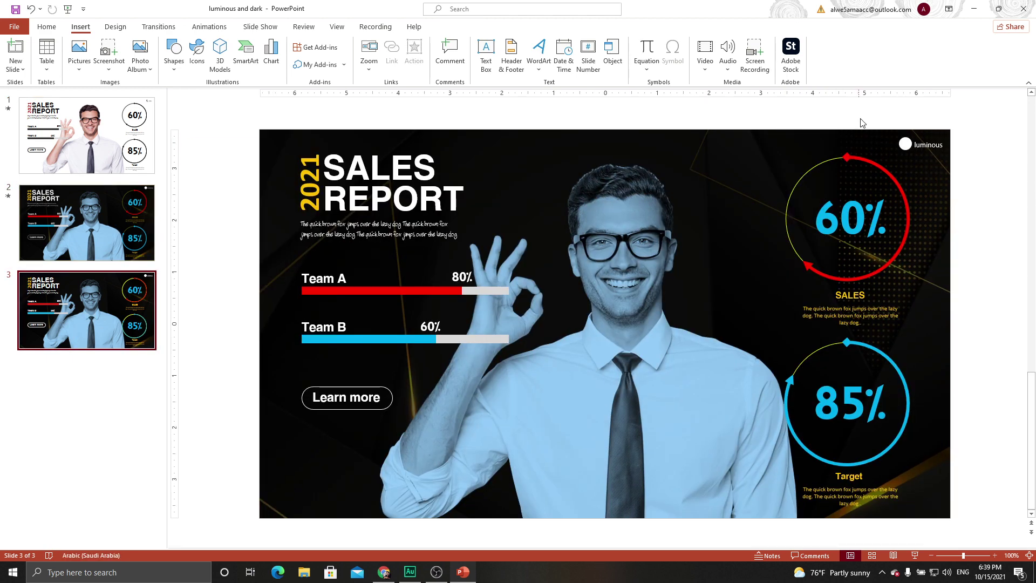
drag(870, 109, 982, 168)
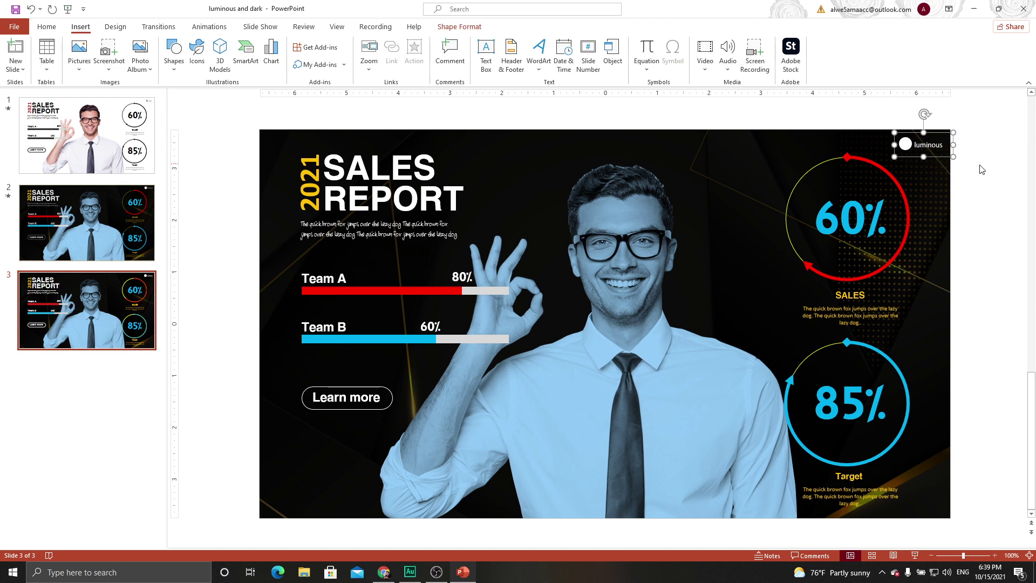
key(Page_Up)
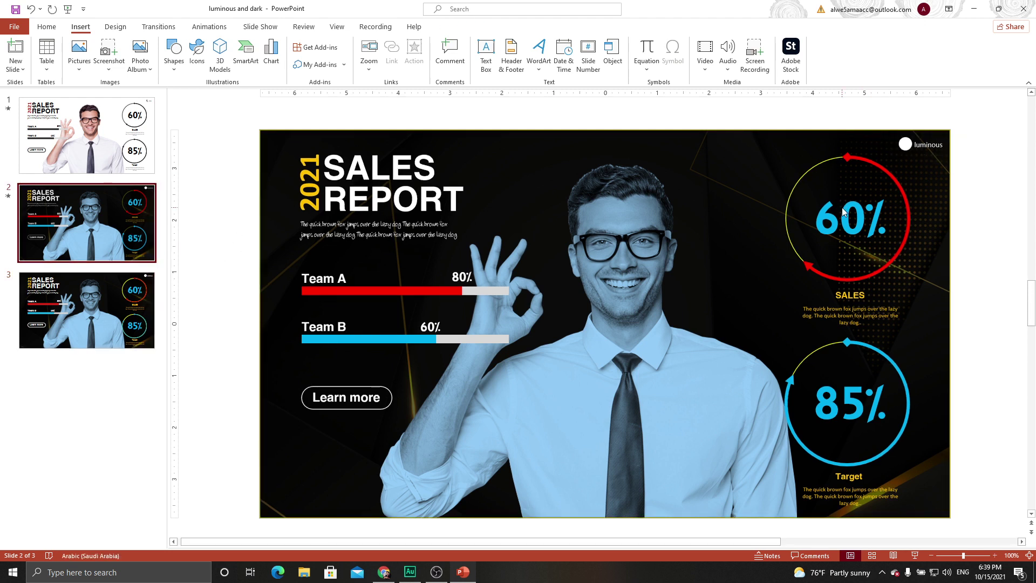
key(ctrl+v)
Give the pasted luminous logo a click action hyperlinking to Slide 1, then return to slide 1.
click(920, 145)
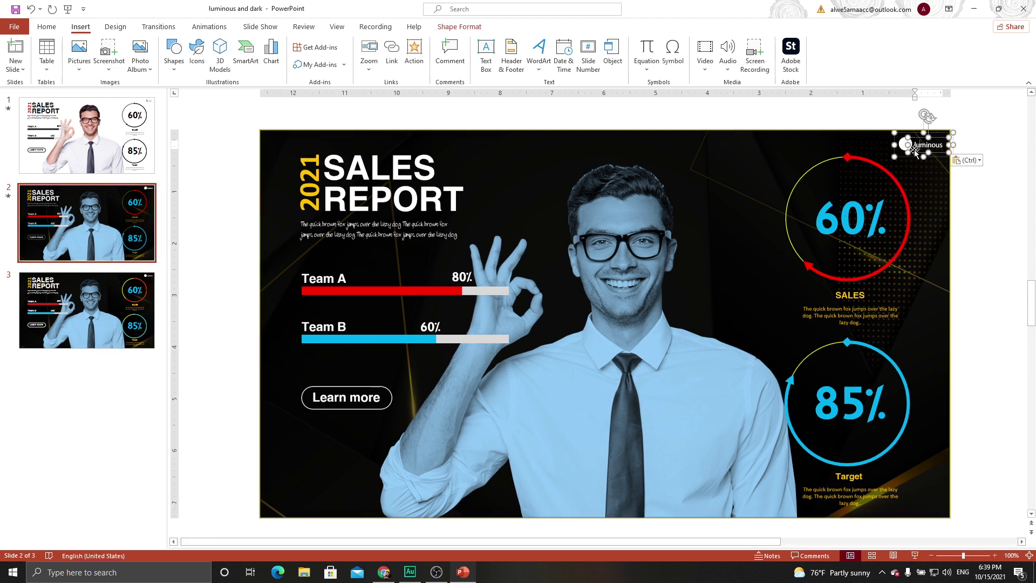
click(915, 153)
click(916, 153)
click(916, 153)
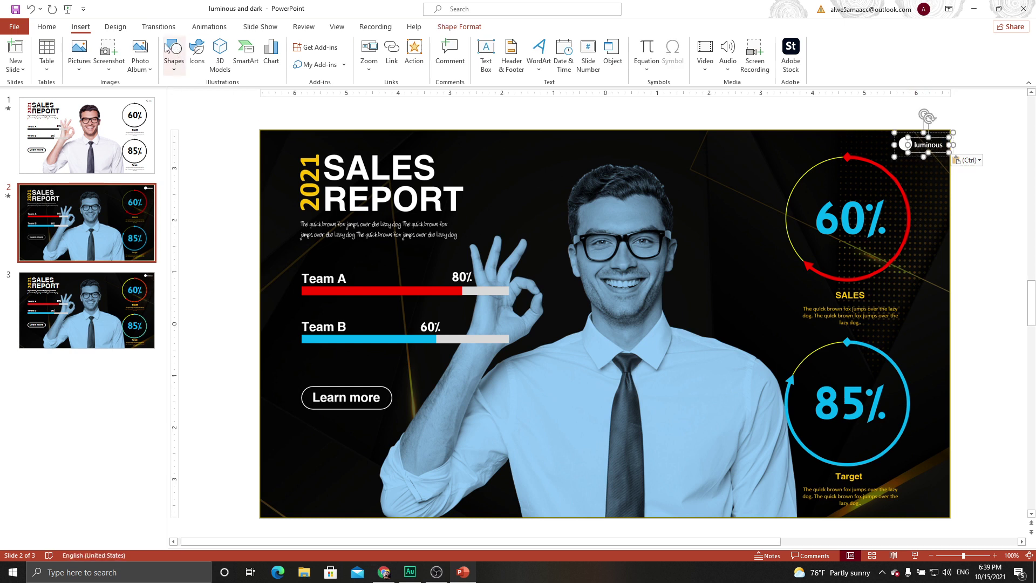
click(414, 54)
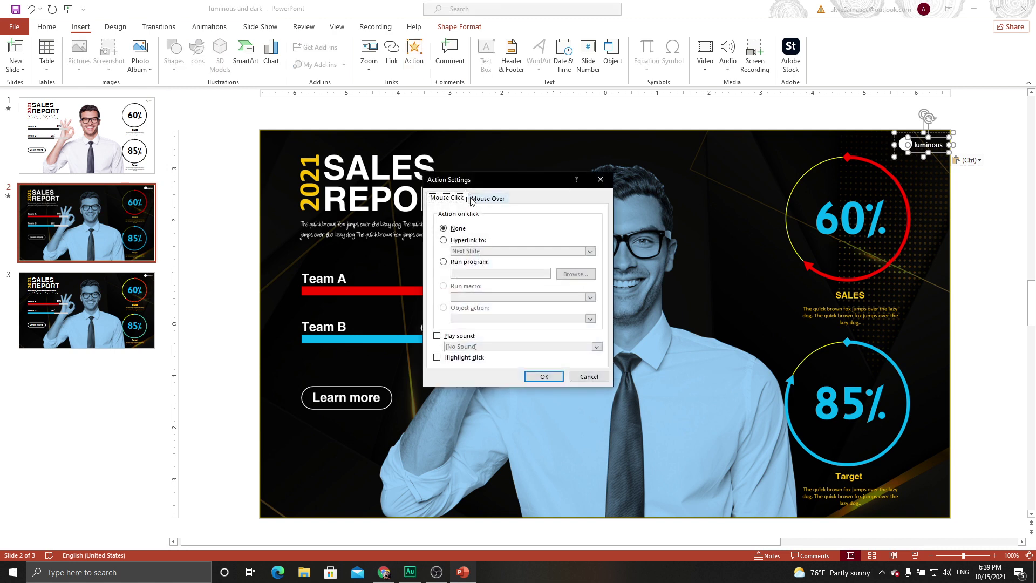
click(464, 241)
click(473, 251)
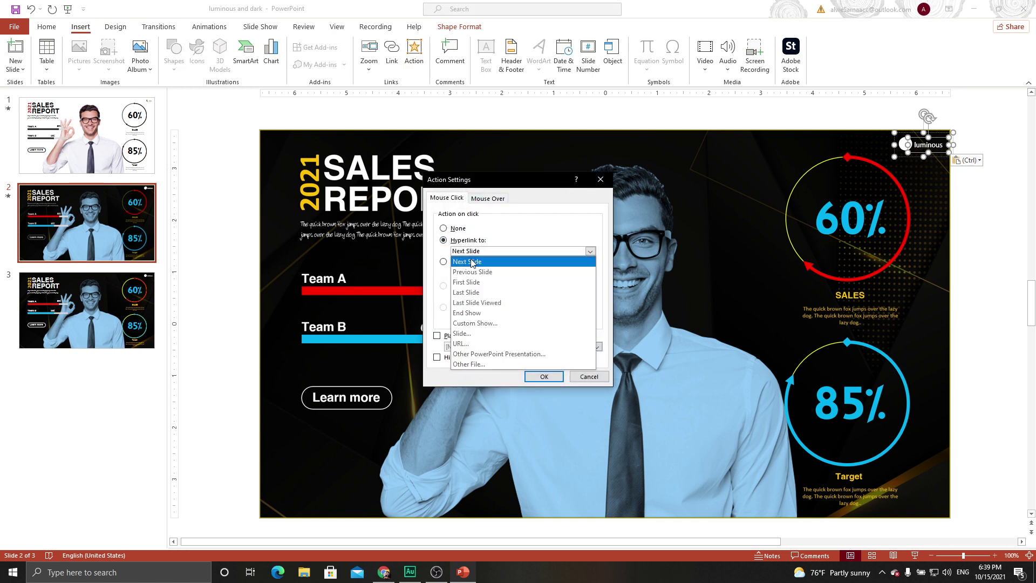
click(473, 334)
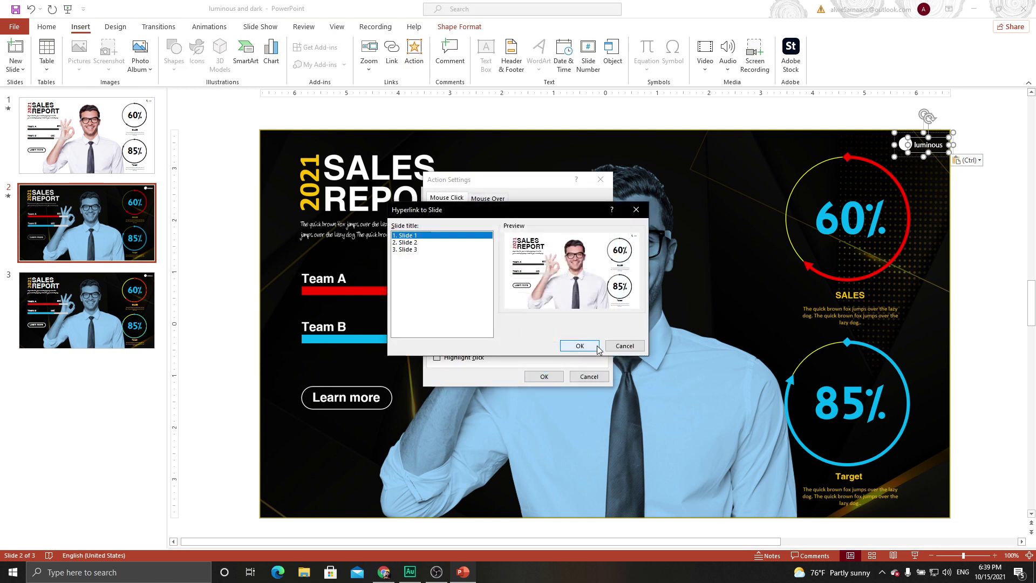
click(578, 343)
click(544, 377)
key(Page_Up)
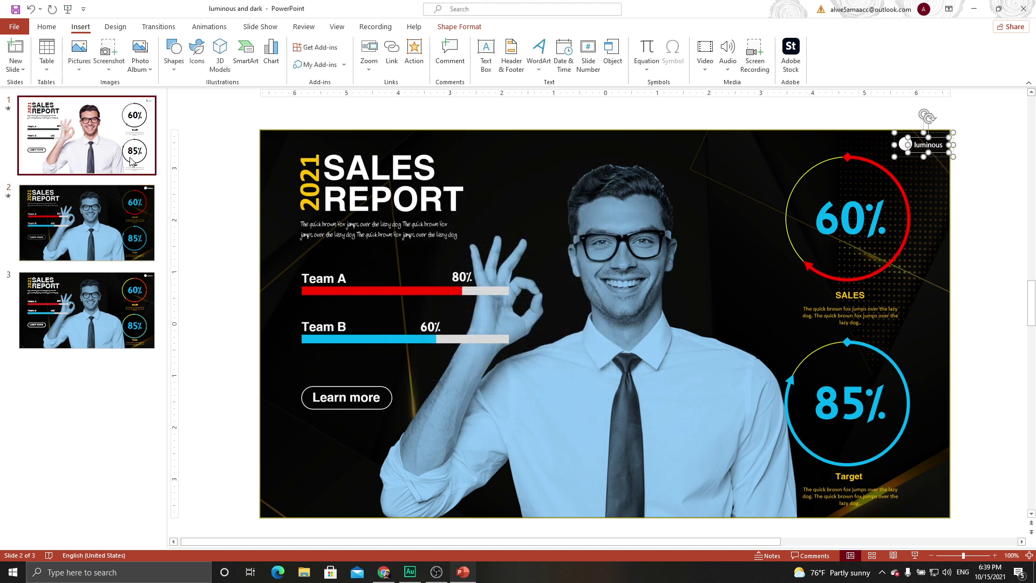
Run the slideshow with F5 and toggle dark, light, then dark again using the labels.
key(F5)
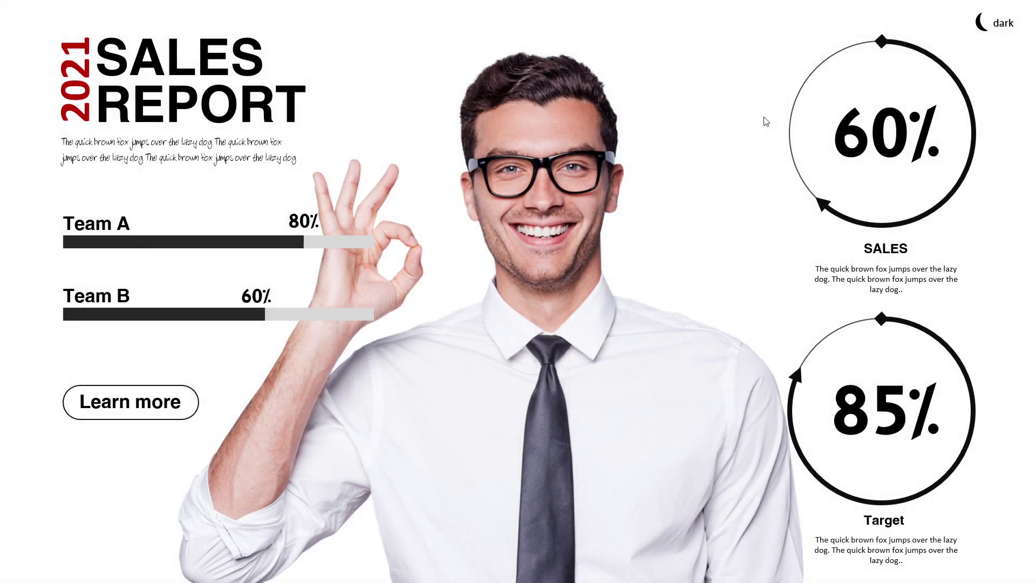
click(1002, 32)
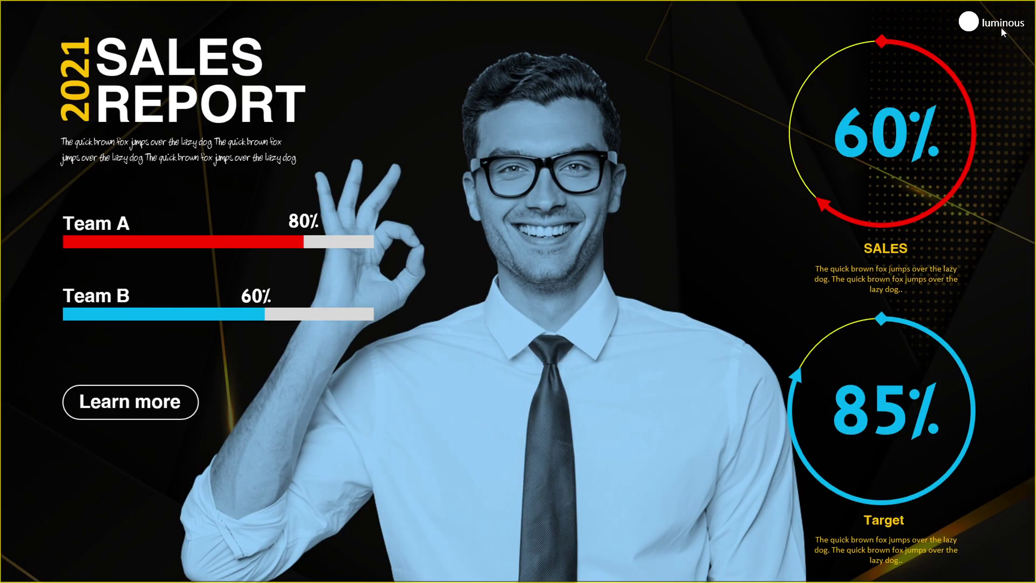
click(999, 21)
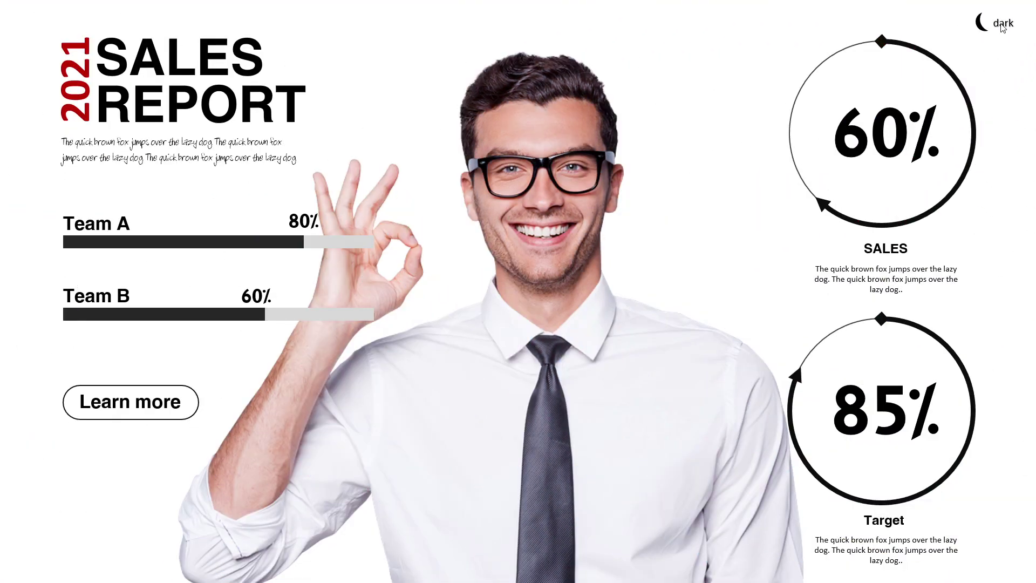
click(1001, 26)
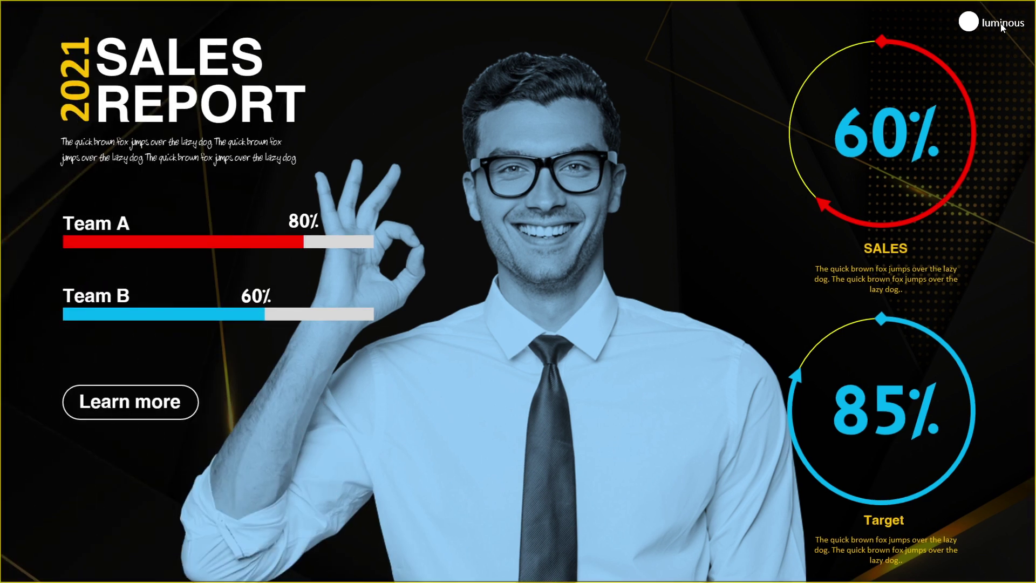